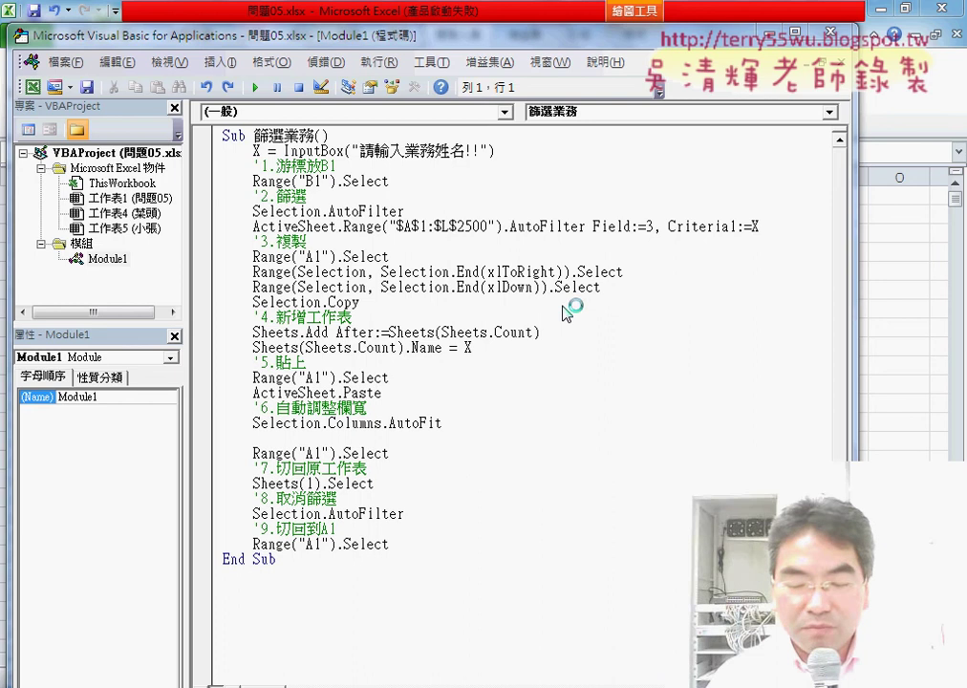
# Review the 篩選業務 macro's code, from the B1 step to the X used as the AutoFilter criterion.
pyautogui.hotkey('ctrl', 'a')
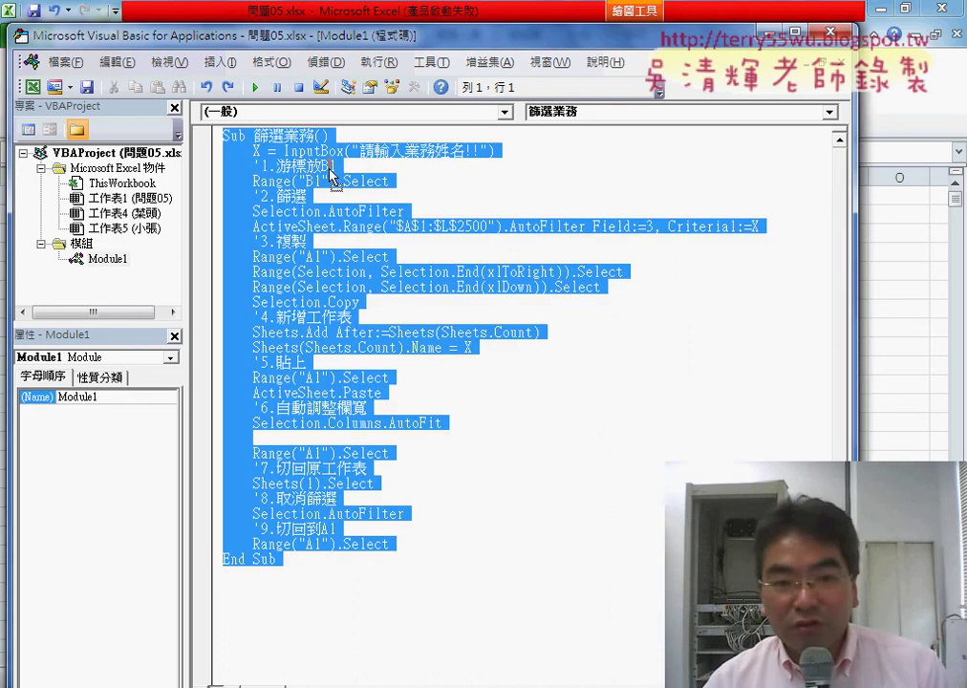
pyautogui.click(360, 168)
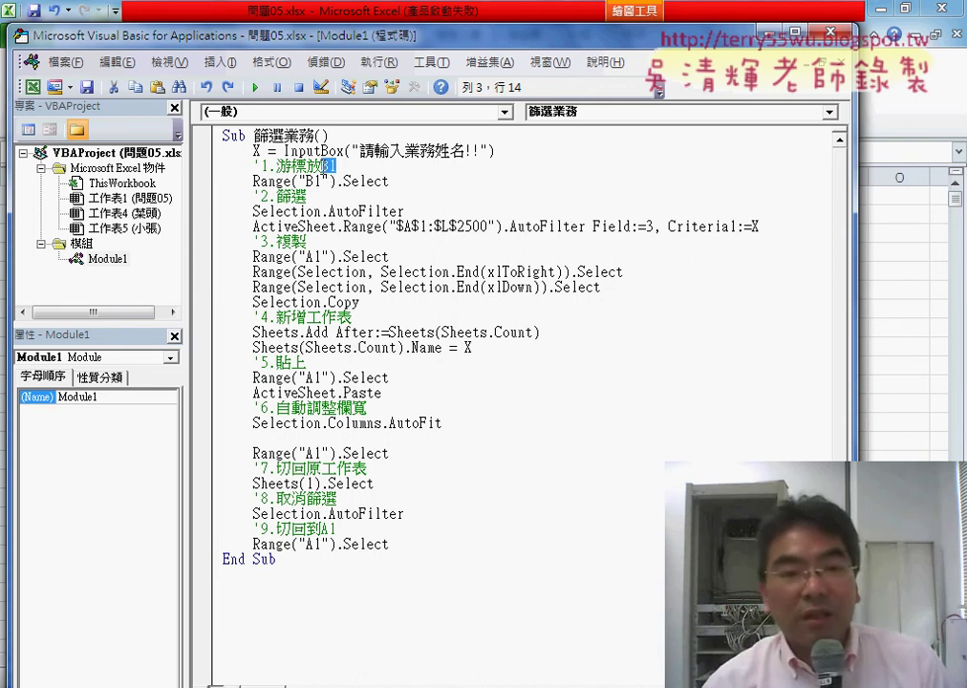
pyautogui.click(334, 211)
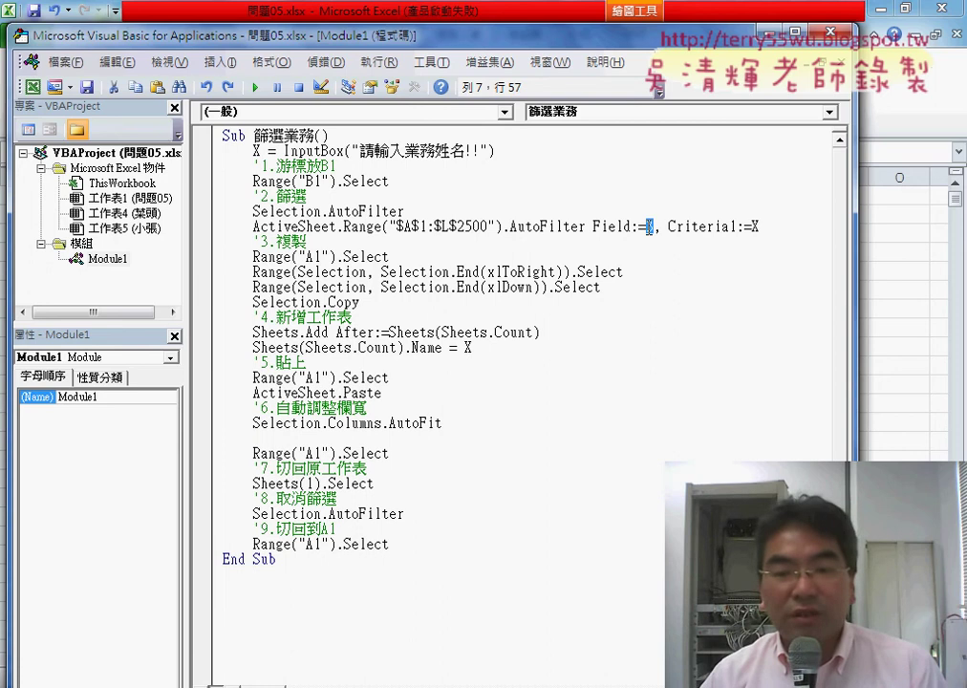
pyautogui.doubleClick(755, 227)
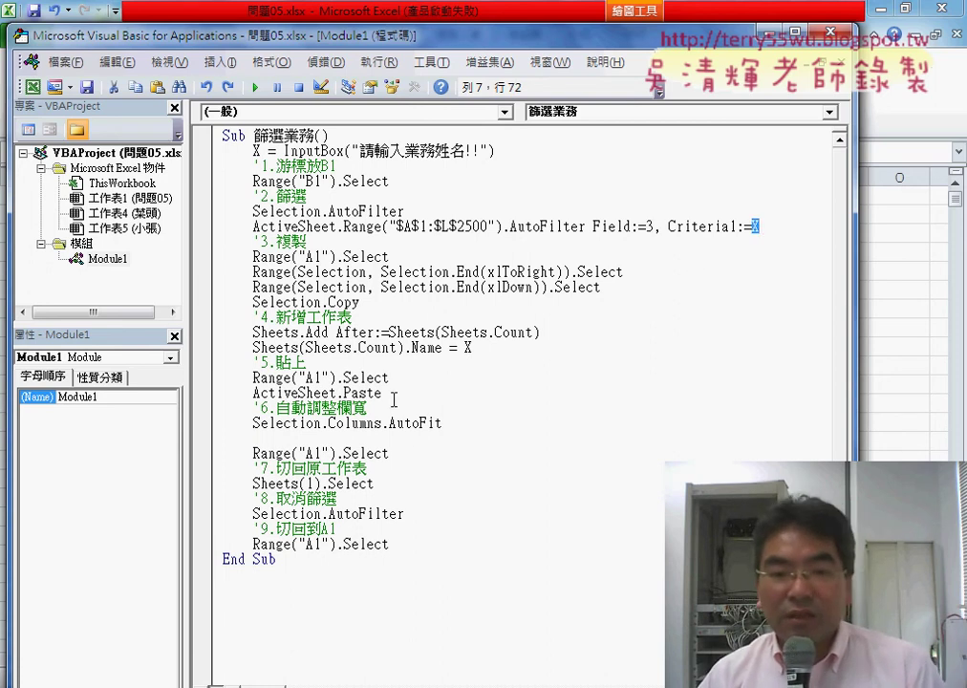
# Back in Excel, record a new macro named 巨集1 and select cell B1.
pyautogui.click(828, 33)
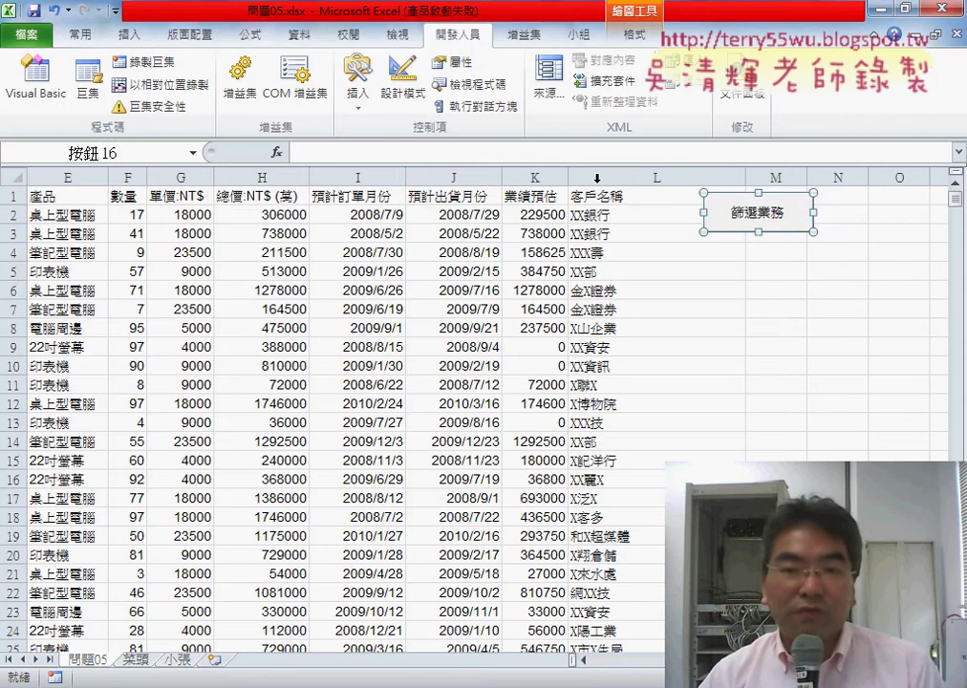
pyautogui.click(453, 272)
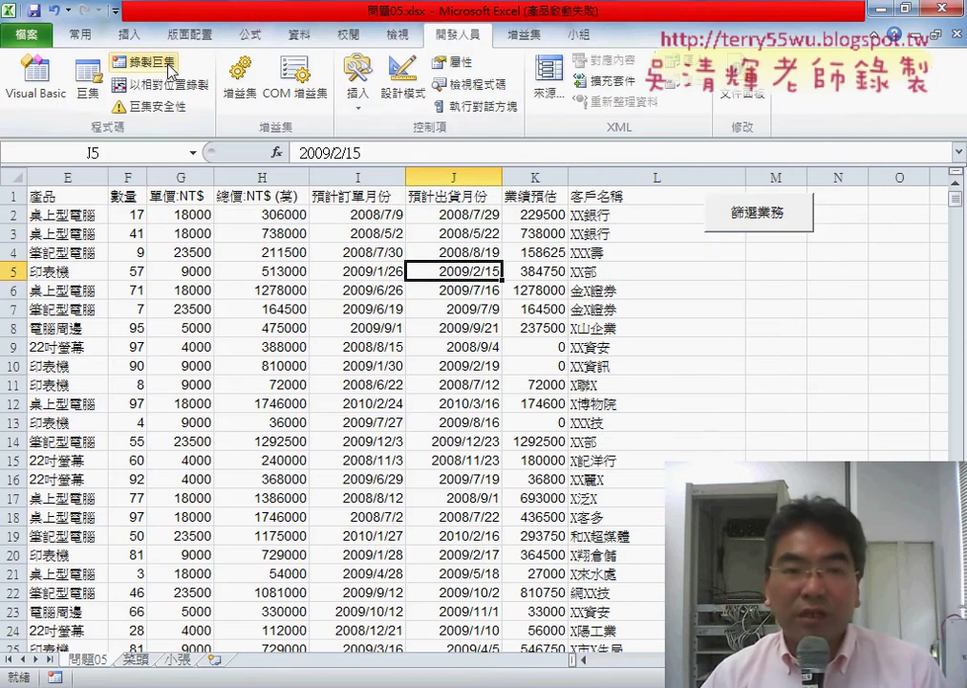
pyautogui.click(131, 63)
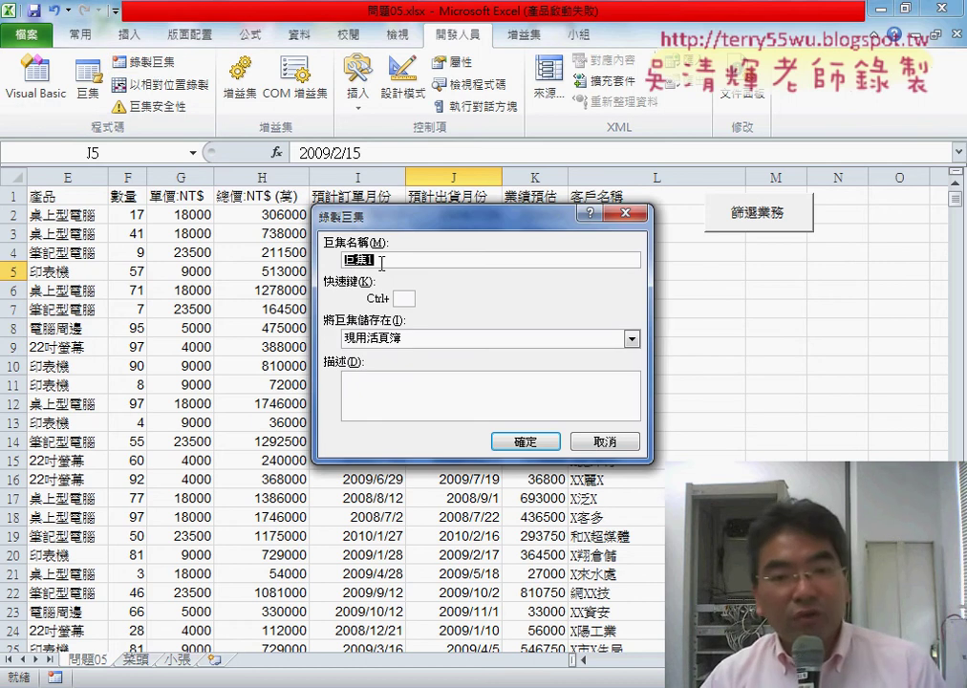
pyautogui.click(539, 445)
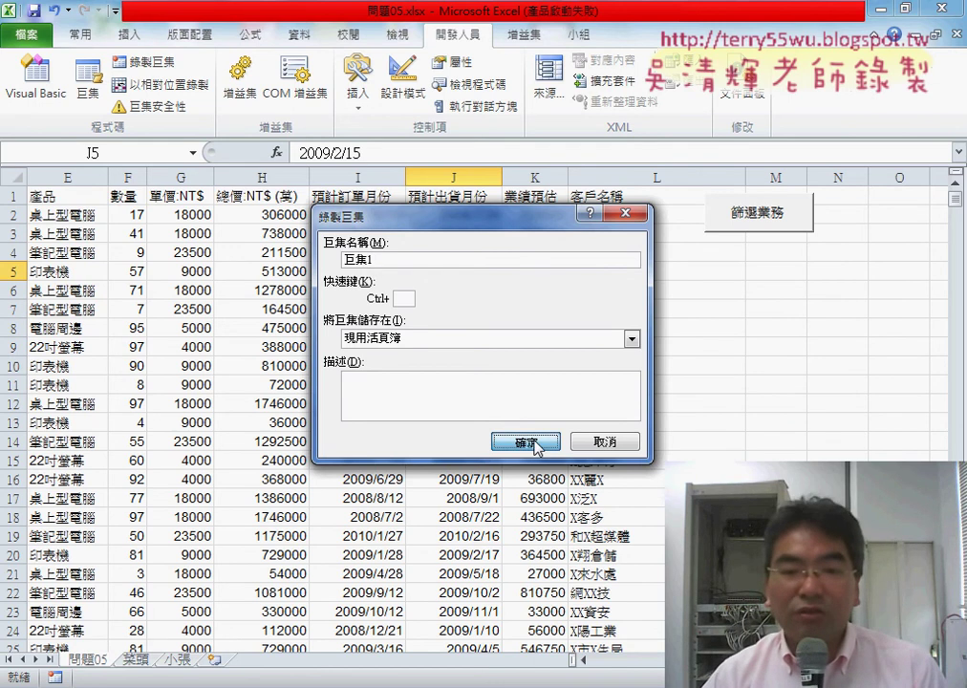
pyautogui.click(536, 445)
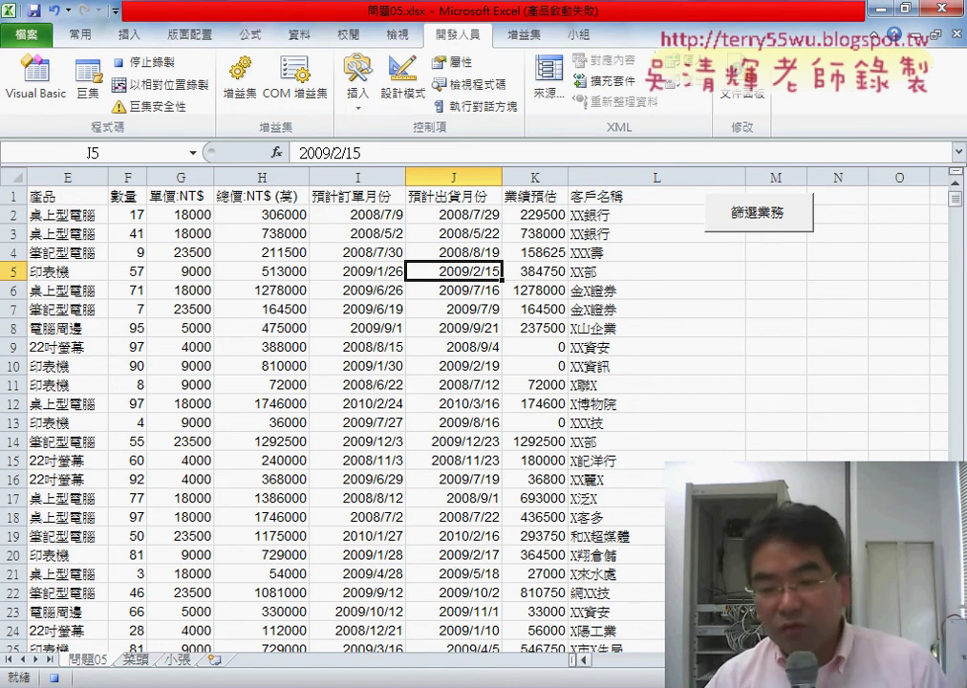
pyautogui.hscroll(-4, 631, 669)
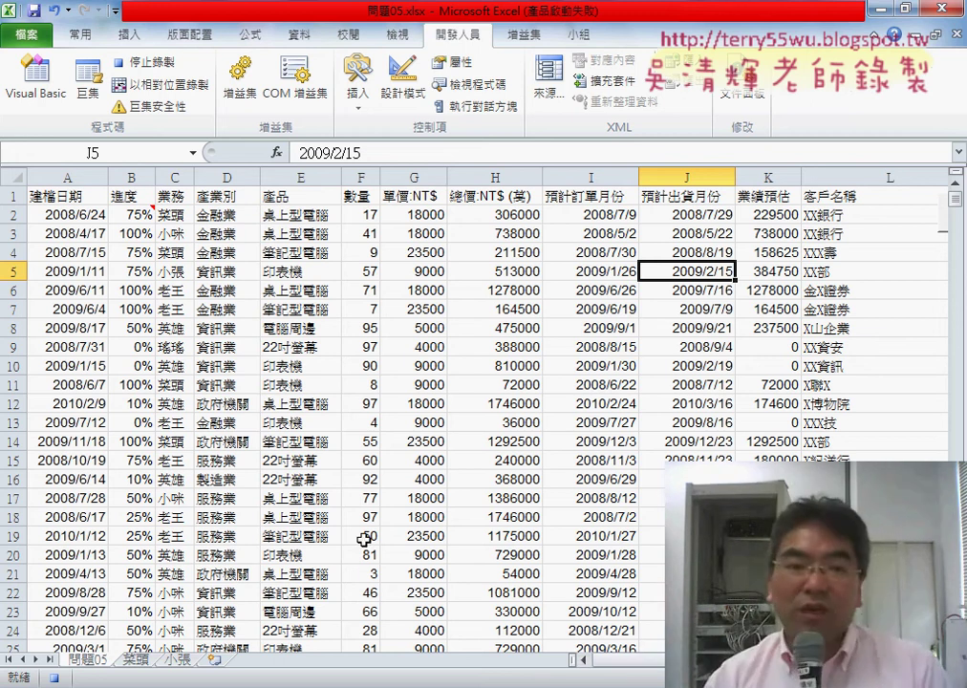
pyautogui.click(139, 195)
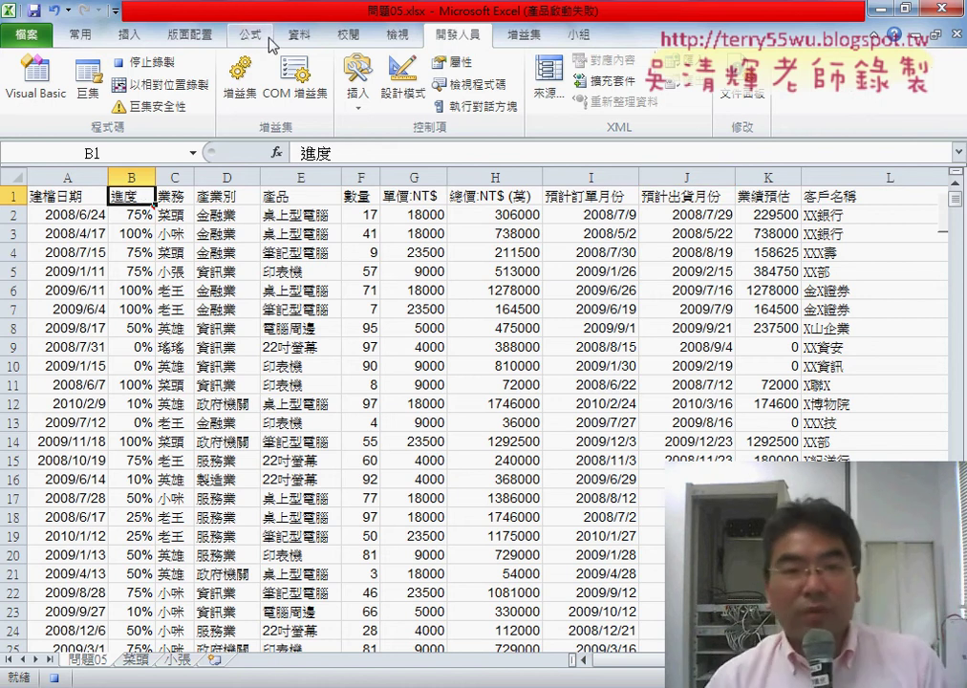
# Turn on the data filter and show only 小咪 in the 業務 column.
pyautogui.click(299, 35)
pyautogui.click(435, 91)
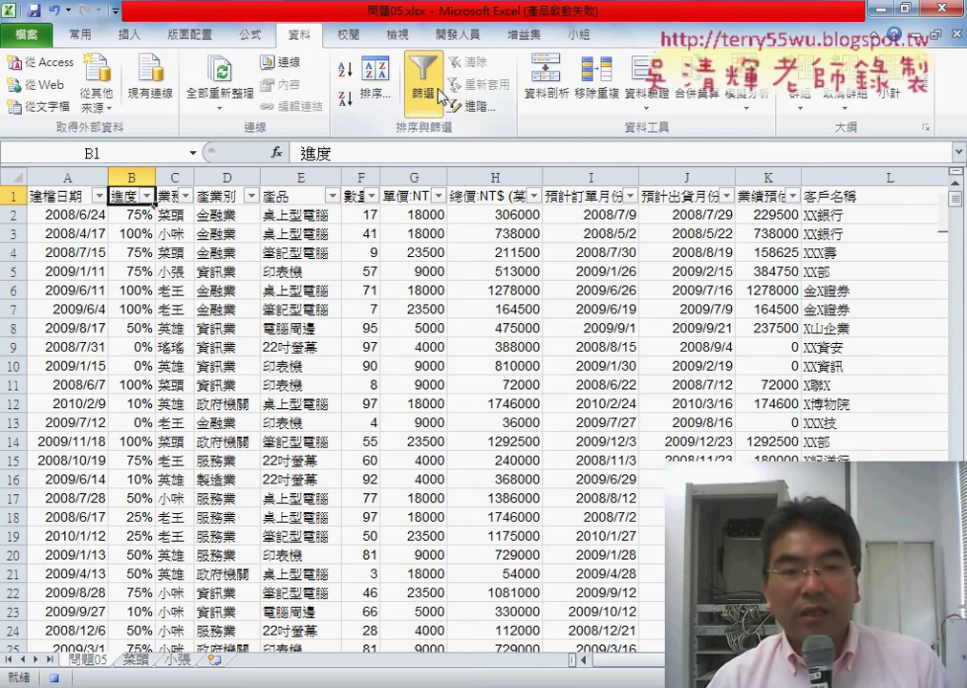
pyautogui.click(188, 196)
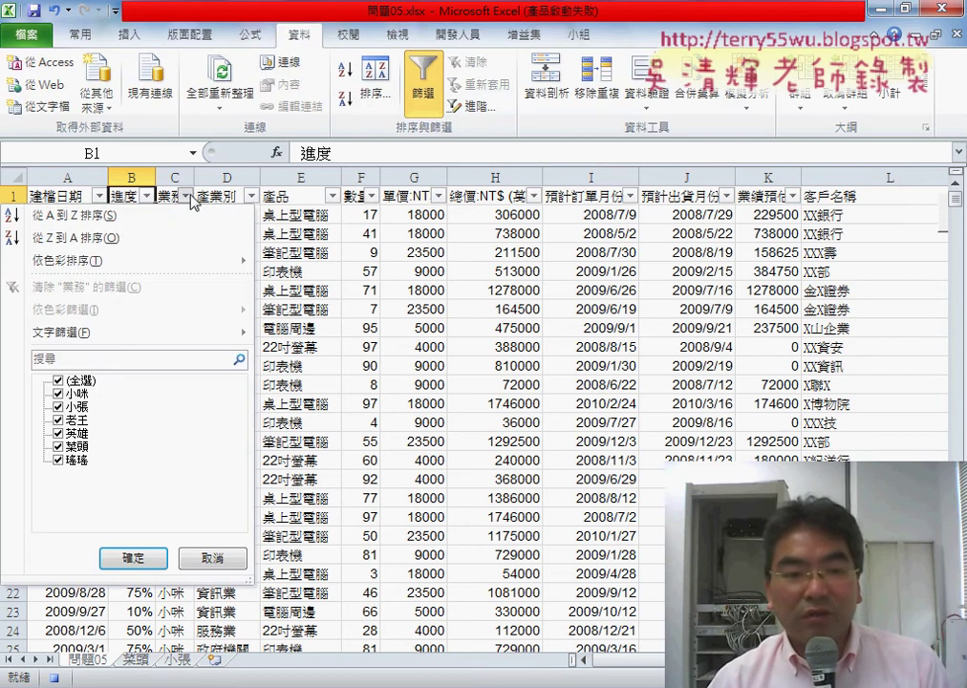
pyautogui.click(58, 380)
pyautogui.click(58, 392)
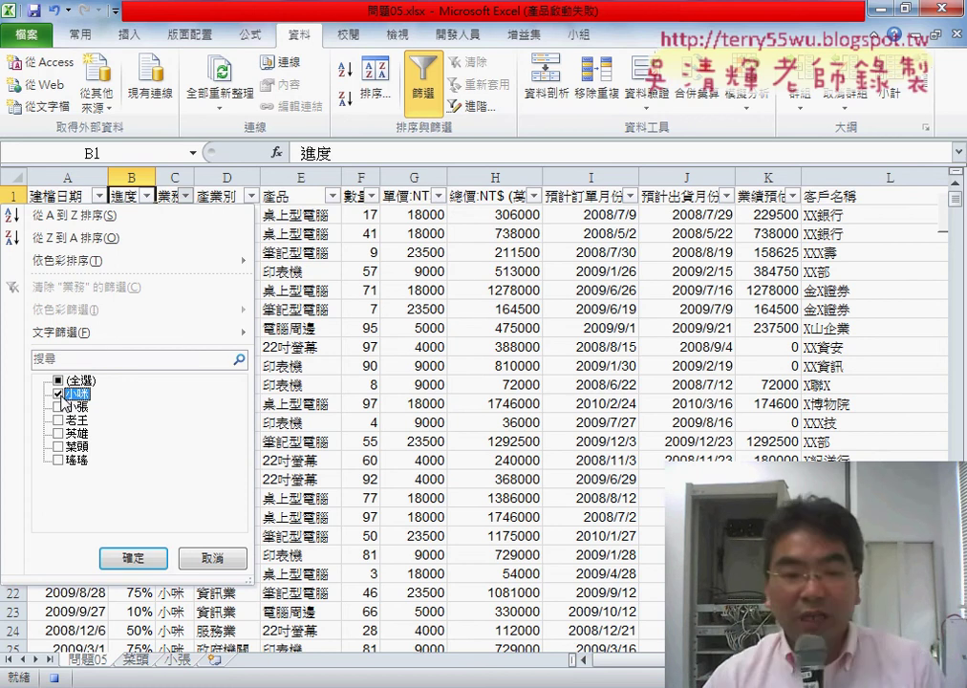
pyautogui.click(133, 558)
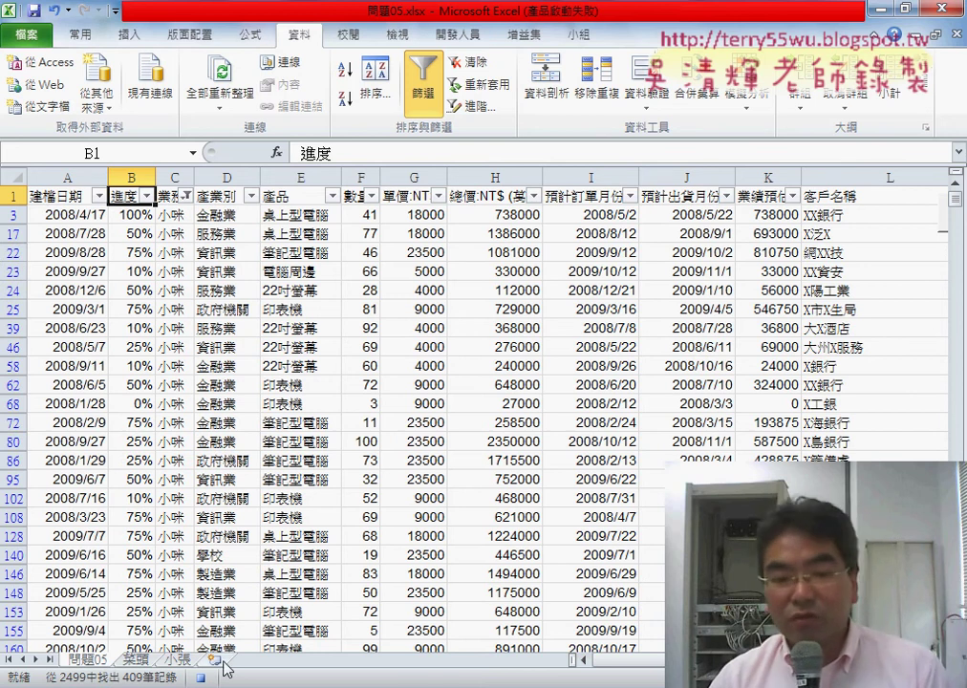
# Copy the filtered rows from A1 down and insert a new worksheet.
pyautogui.click(60, 197)
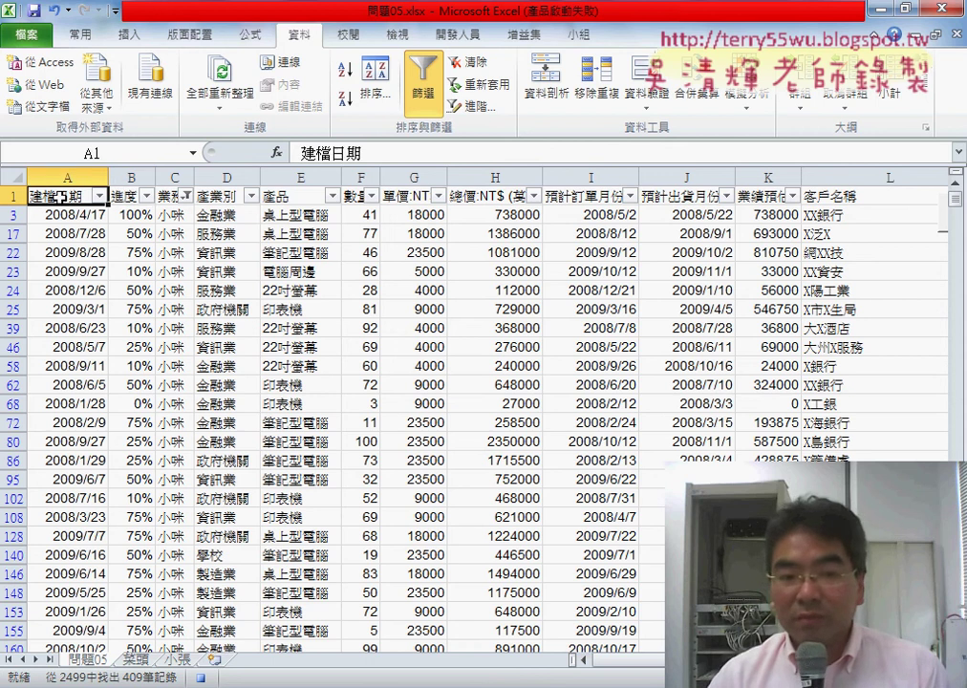
pyautogui.moveTo(60, 197); pyautogui.dragTo(903, 197)
pyautogui.hotkey('ctrl', 'shift', 'Down')
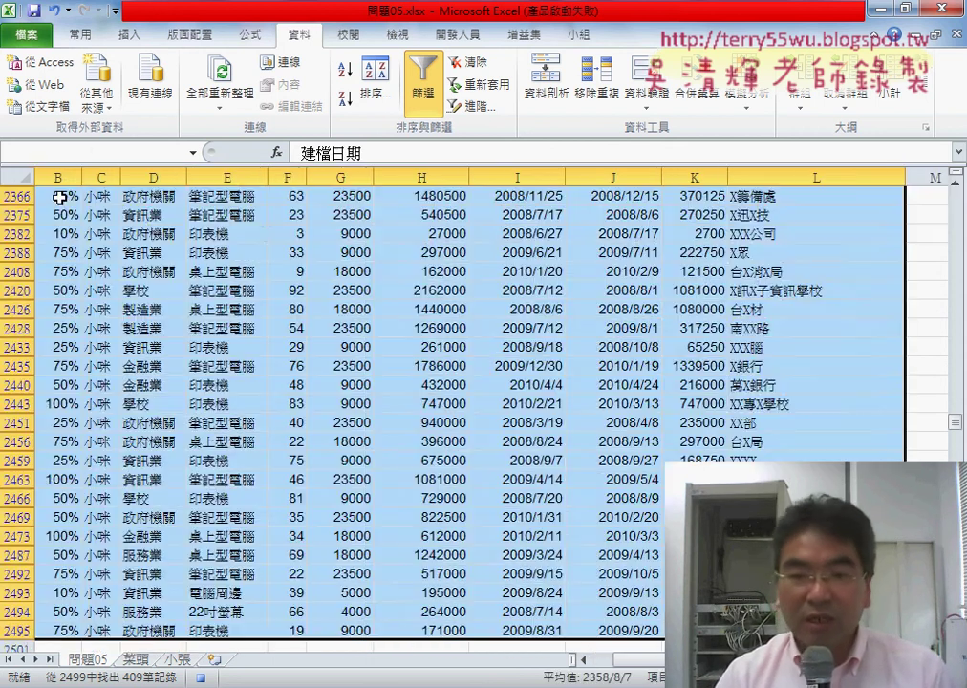
pyautogui.hotkey('ctrl', 'c')
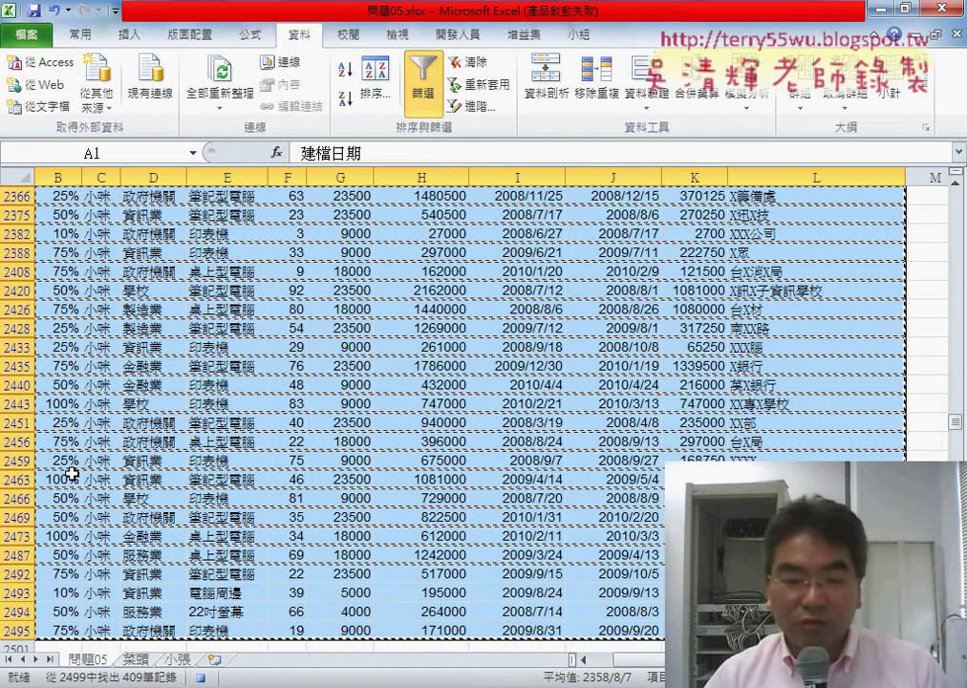
pyautogui.click(213, 662)
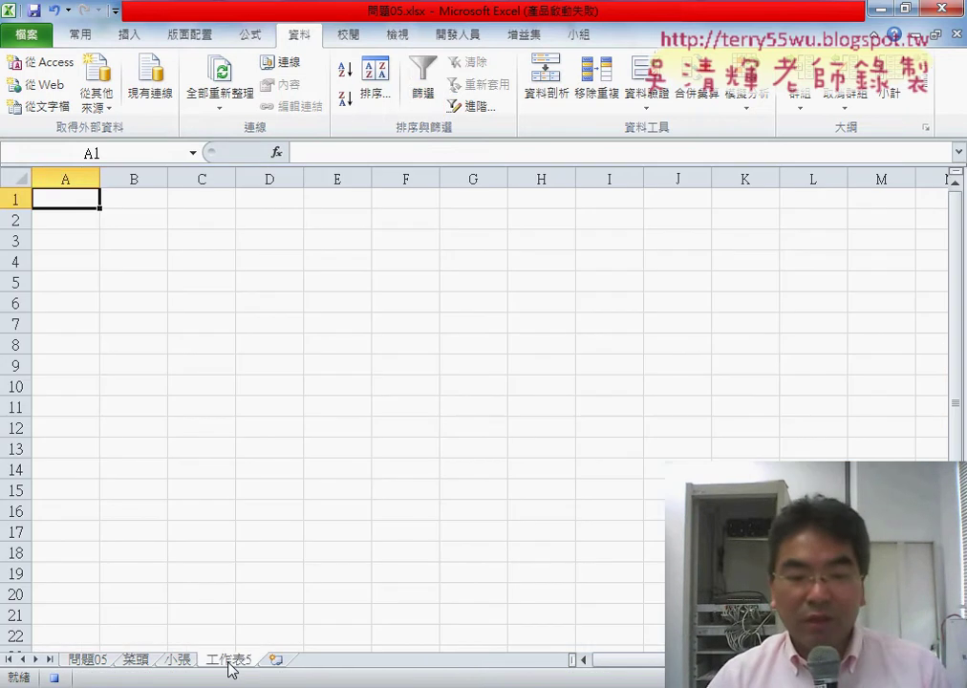
# Rename the new sheet to 小咪 and paste the copied rows into it.
pyautogui.doubleClick(229, 660)
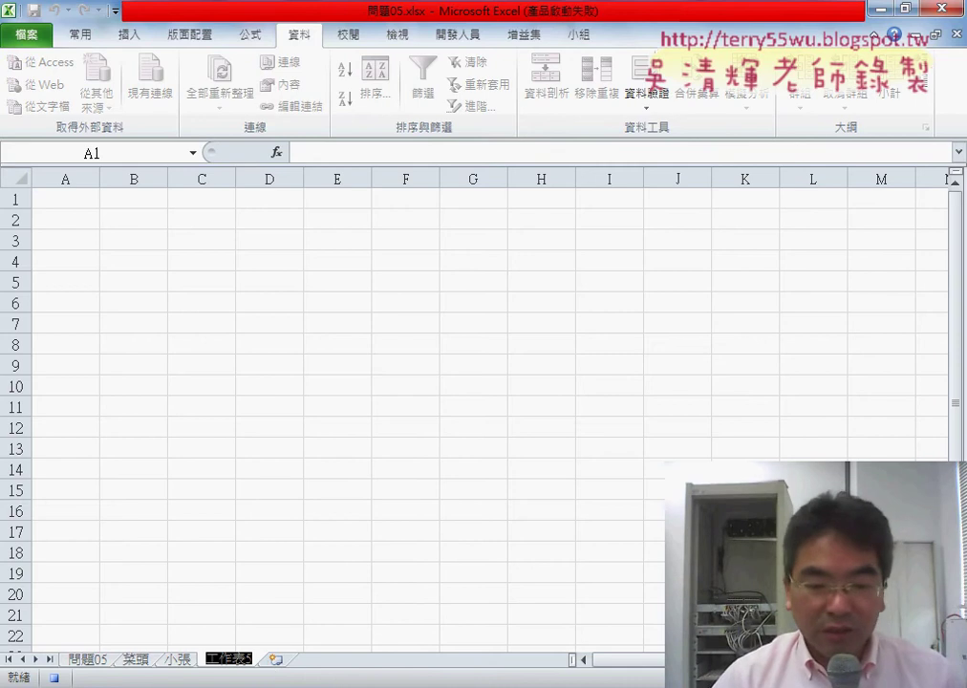
pyautogui.press('BackSpace')
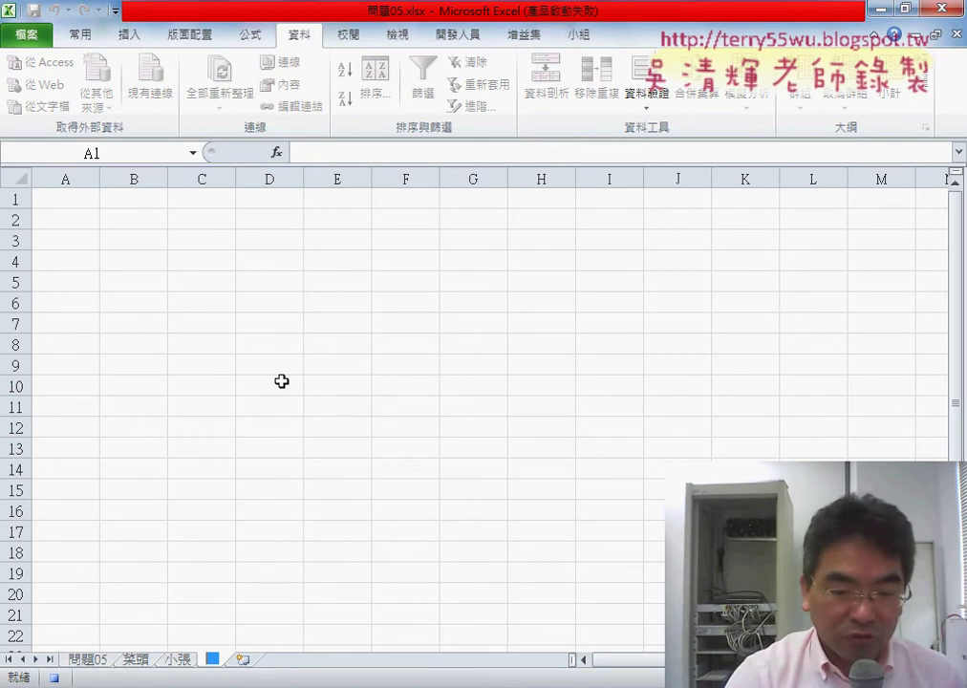
pyautogui.write('ㄒ')
pyautogui.write('小')
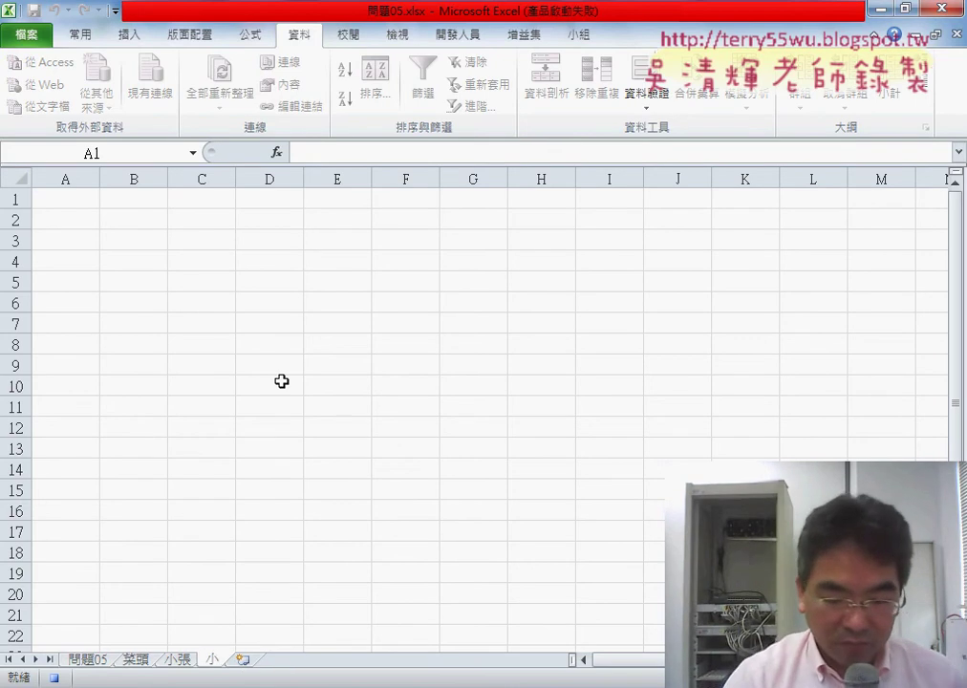
pyautogui.write('咪')
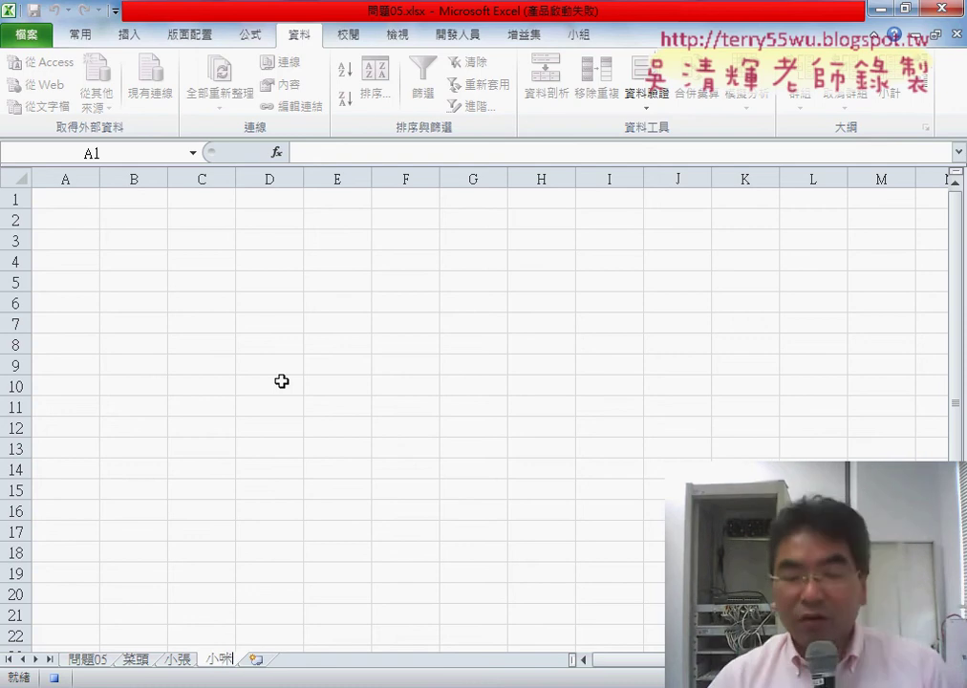
pyautogui.press('Return')
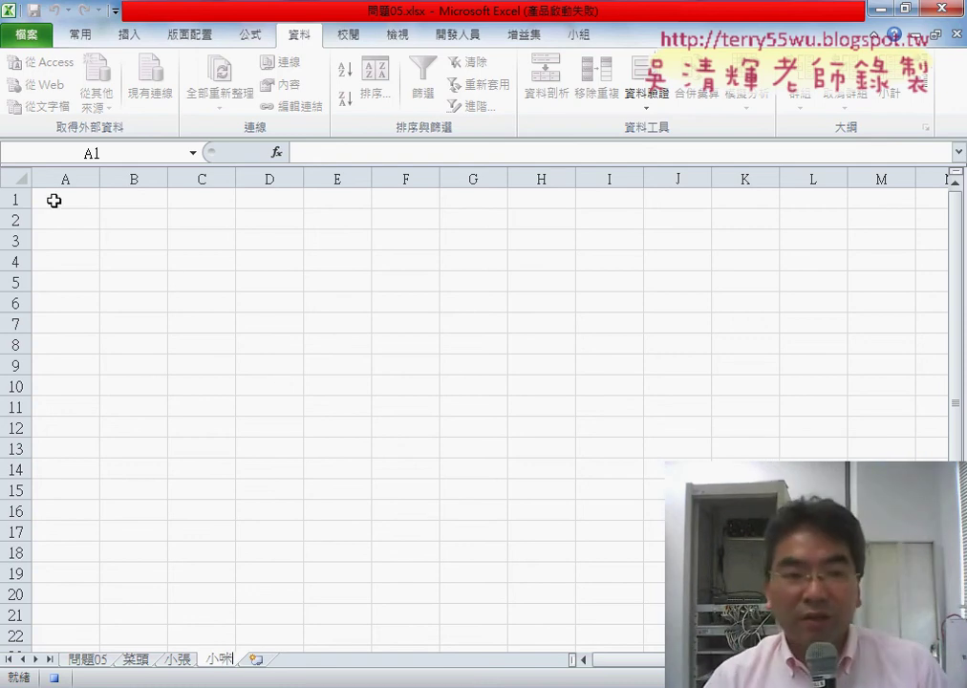
pyautogui.hotkey('ctrl', 'v')
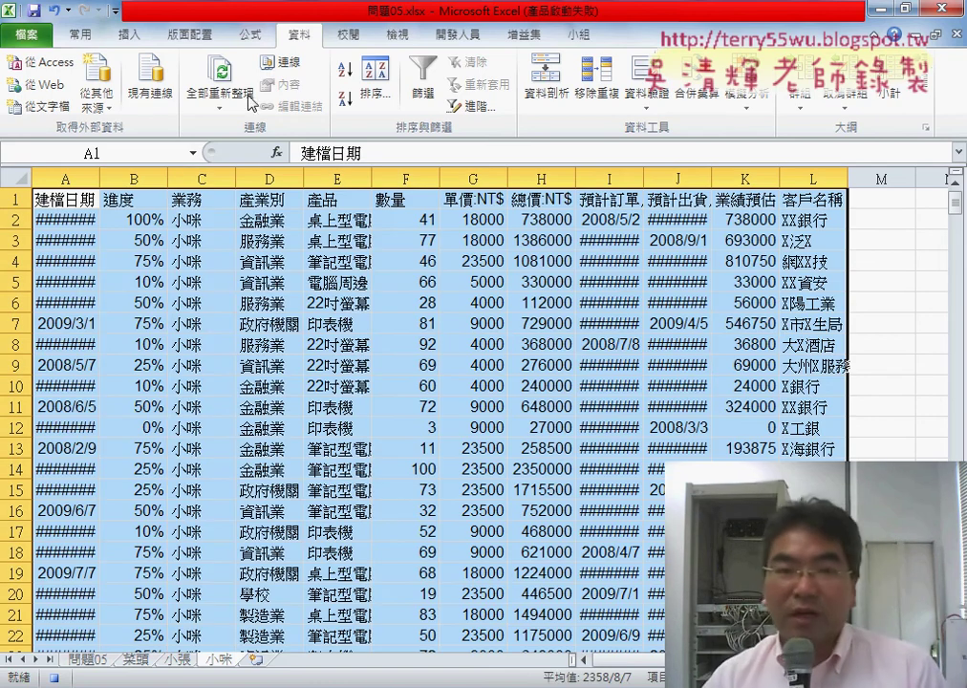
# AutoFit the 小咪 sheet's column widths and return to 問題05.
pyautogui.click(78, 34)
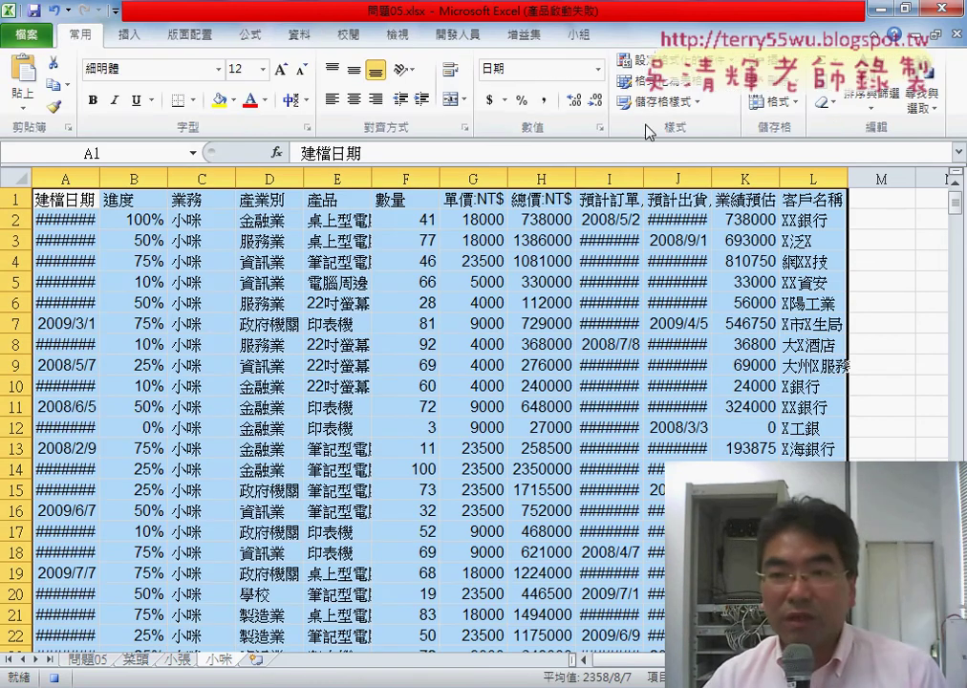
pyautogui.click(770, 100)
pyautogui.click(828, 221)
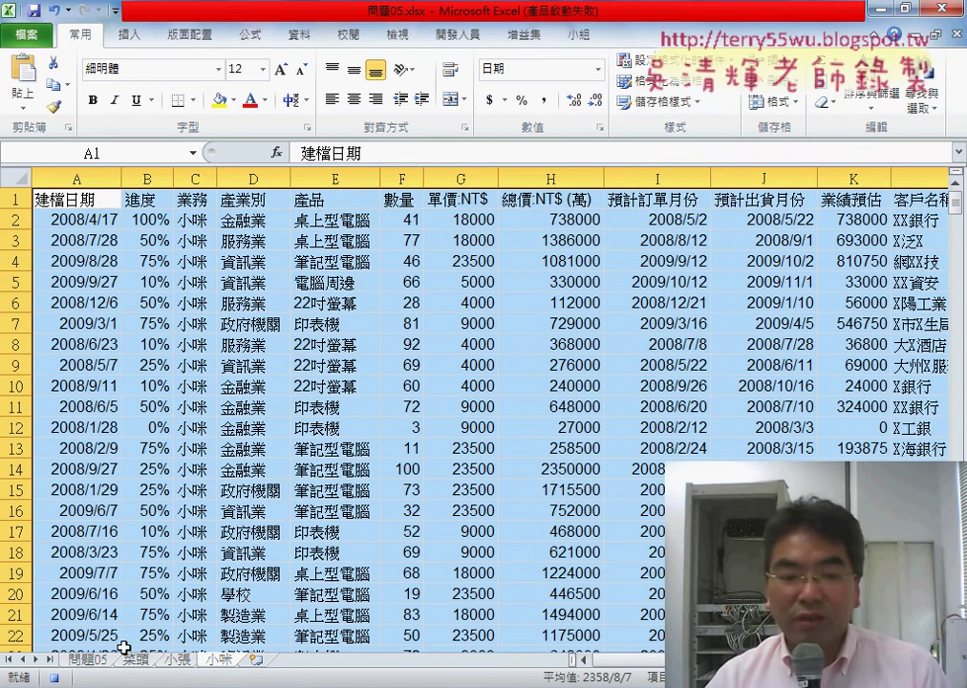
pyautogui.hotkey('ctrl', 'c')
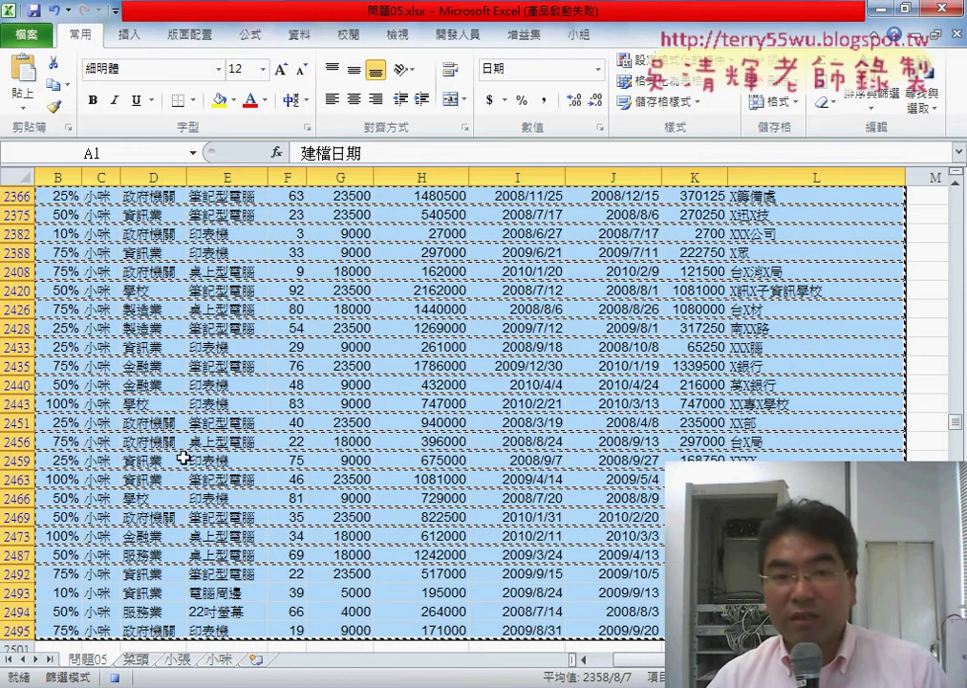
# Turn off the AutoFilter on 問題05 and return to cell A1.
pyautogui.click(302, 35)
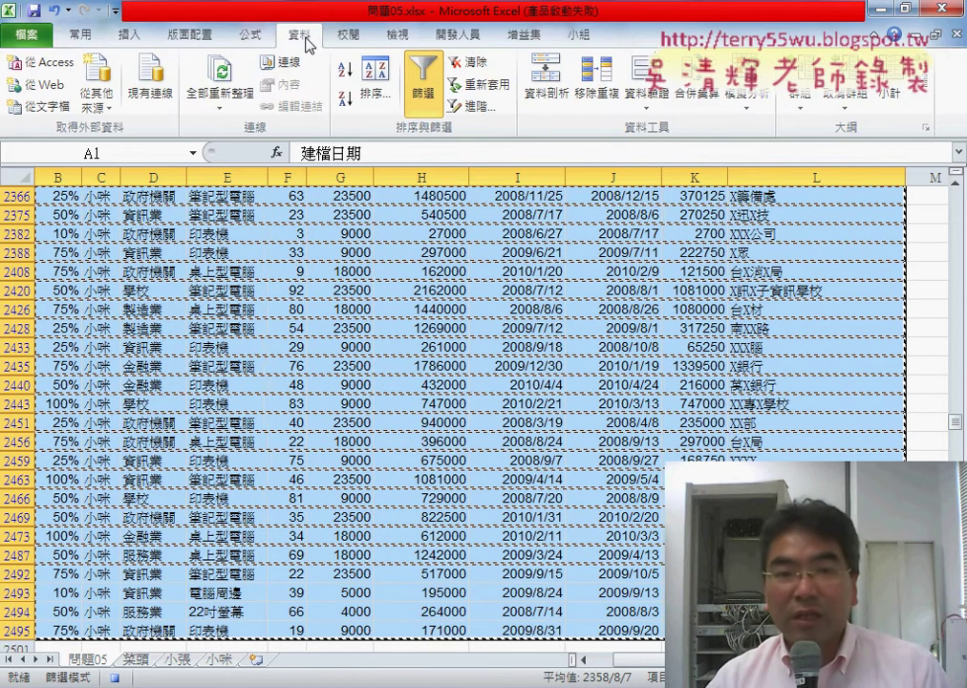
pyautogui.click(437, 86)
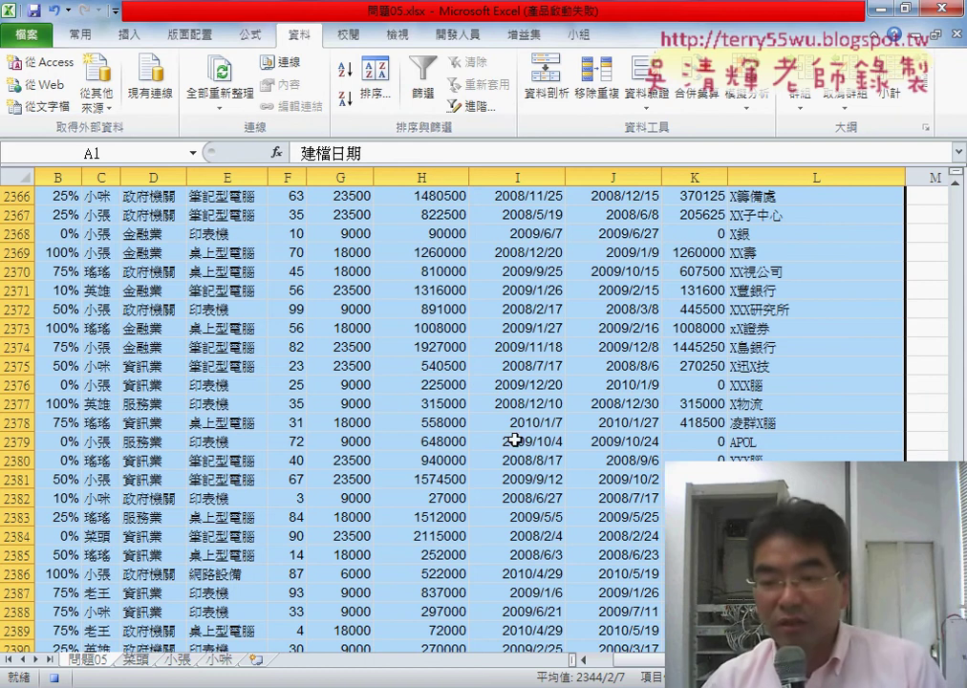
pyautogui.moveTo(956, 612); pyautogui.dragTo(956, 194)
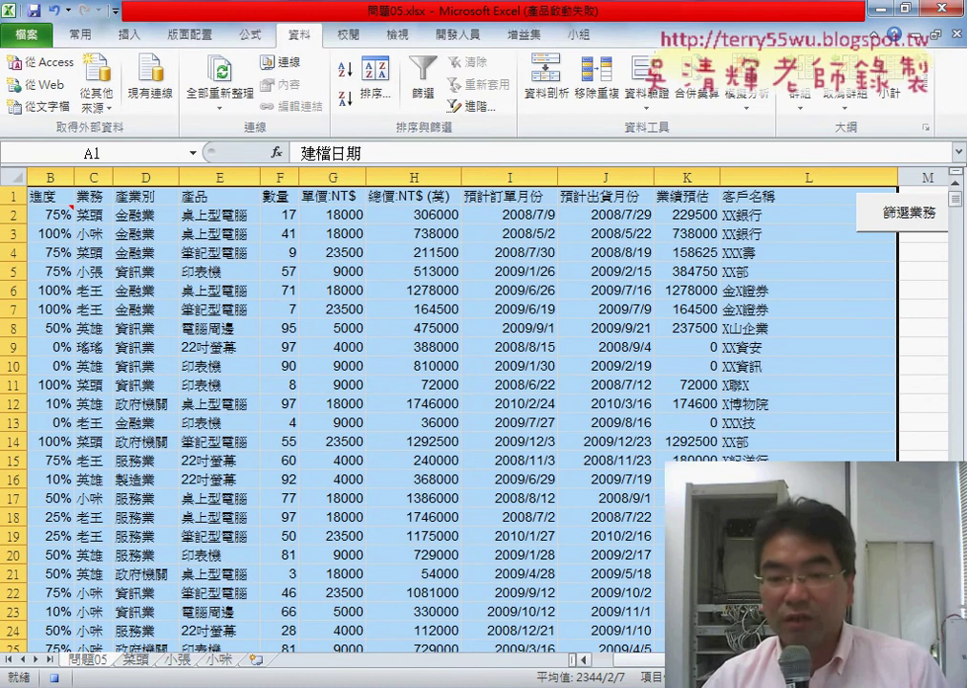
pyautogui.hscroll(-1, 497, 523)
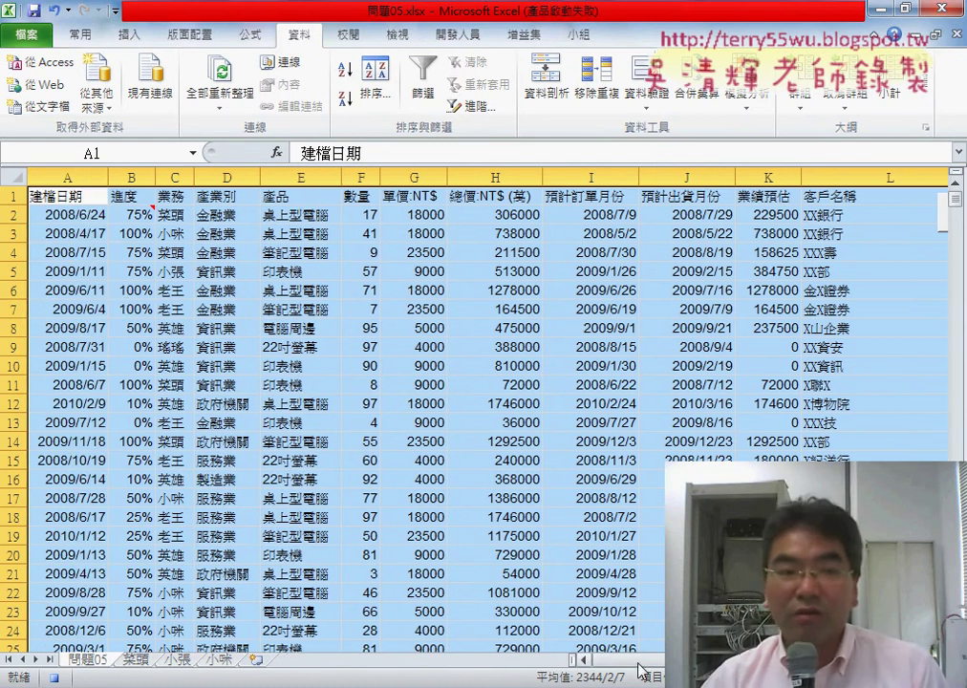
pyautogui.click(62, 199)
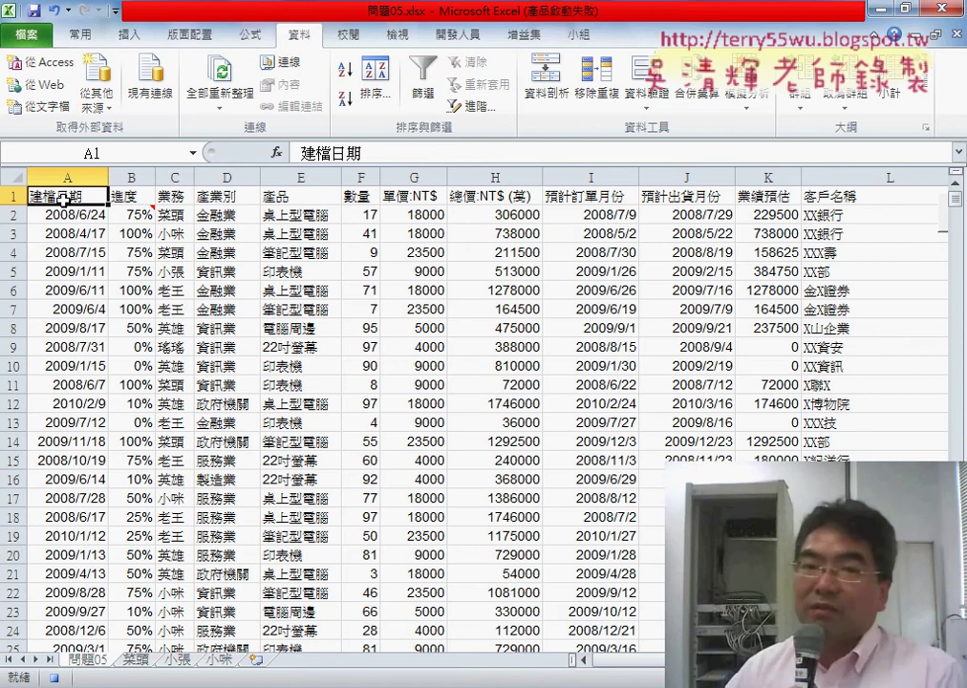
# Stop recording and open 巨集1 in the VBA editor, selecting its comment lines.
pyautogui.scroll(-3, 369, 64)
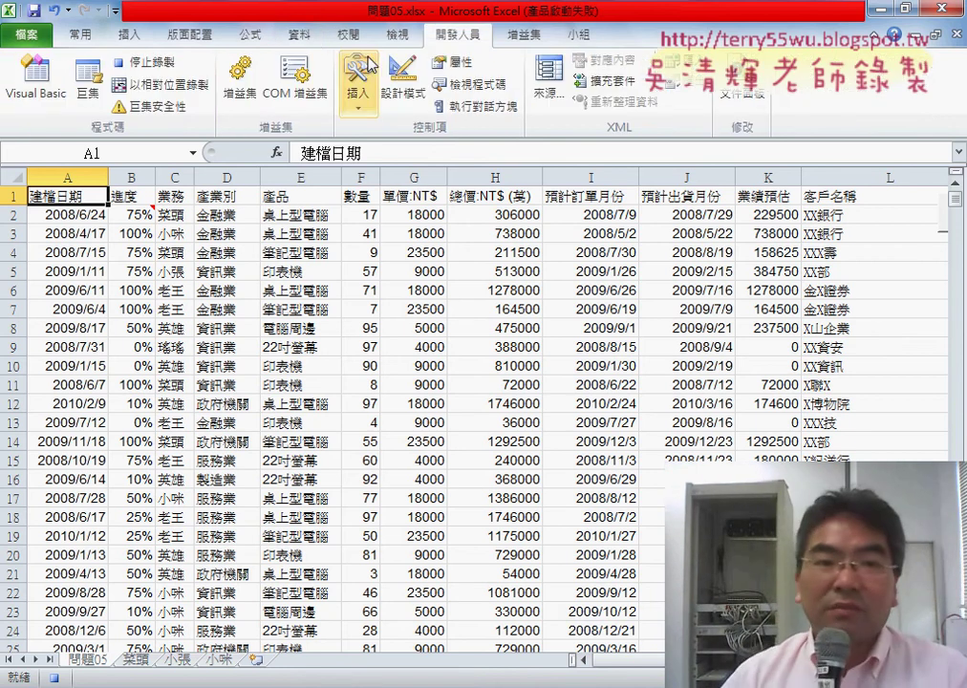
pyautogui.click(139, 61)
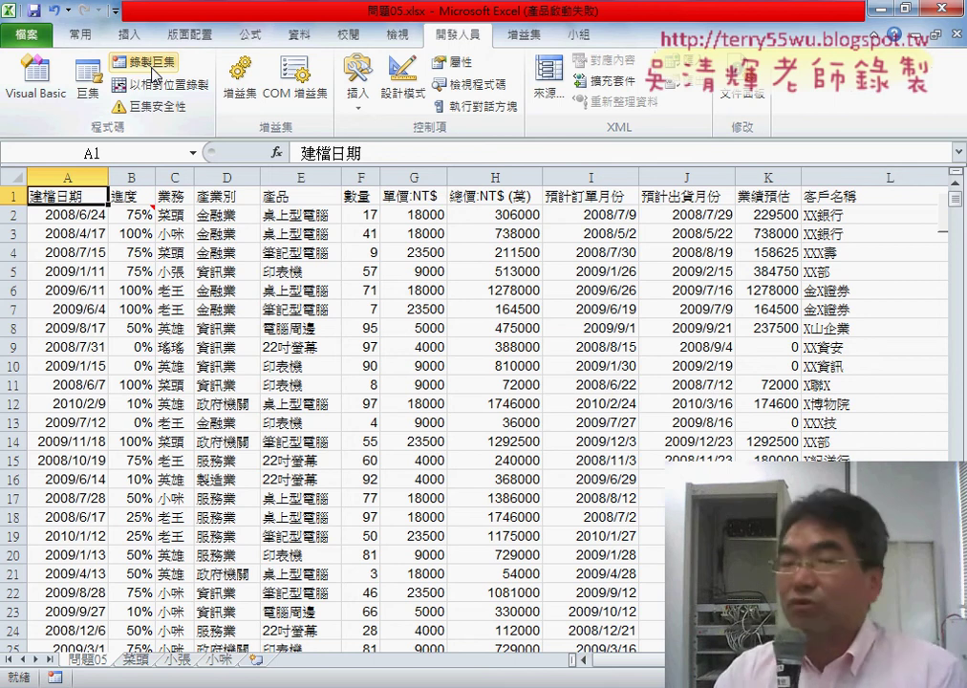
pyautogui.click(88, 84)
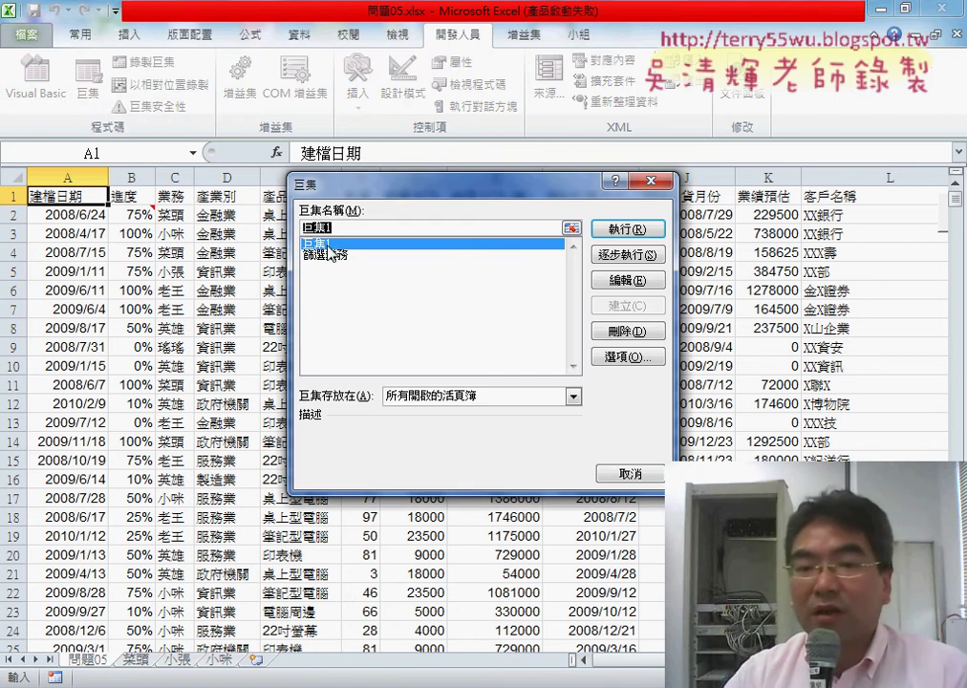
pyautogui.click(629, 283)
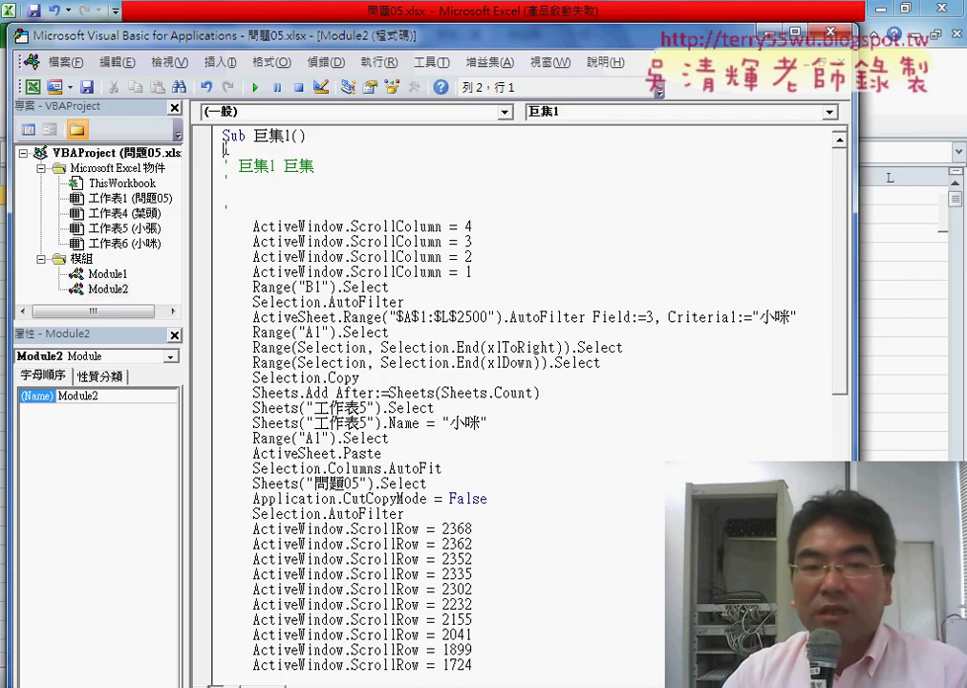
pyautogui.moveTo(226, 148); pyautogui.dragTo(251, 202)
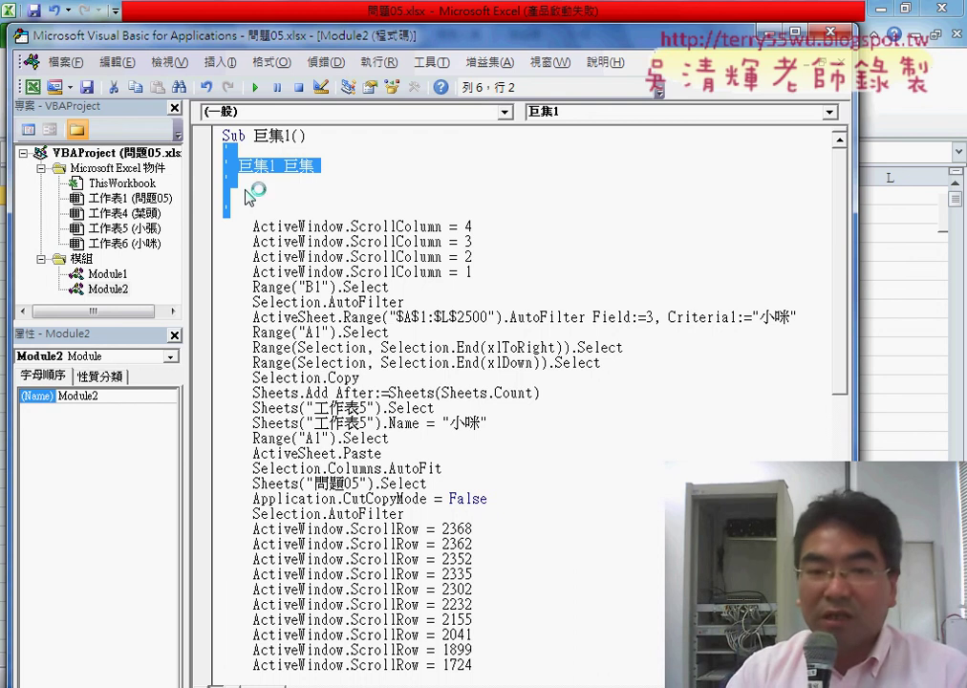
# Delete the recorded comment lines and select the four ScrollColumn statements.
pyautogui.press('Delete')
pyautogui.press('Delete')
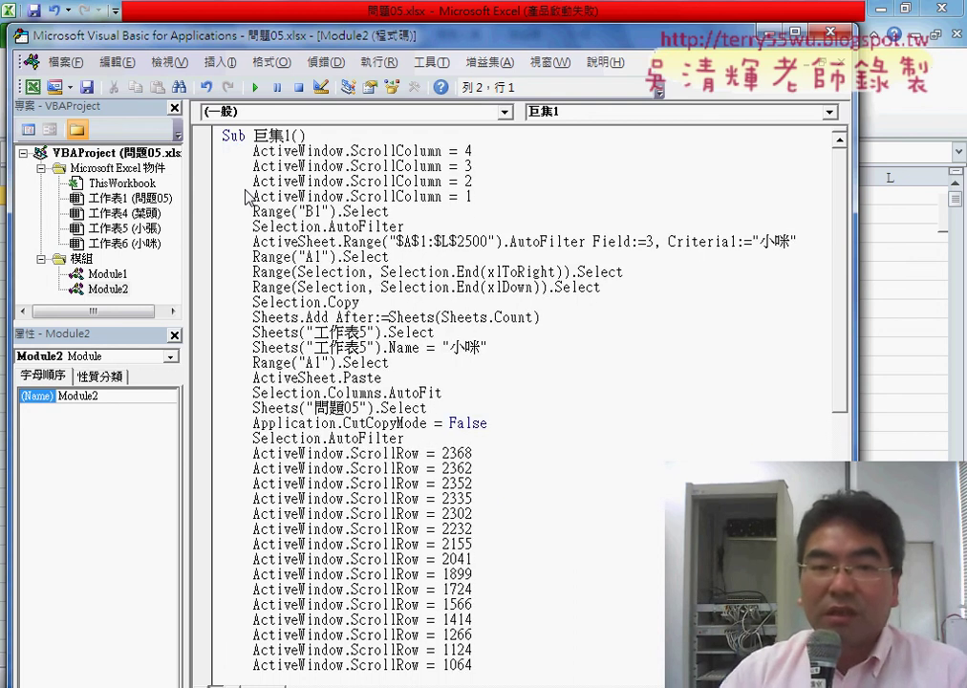
pyautogui.moveTo(252, 151); pyautogui.dragTo(390, 151)
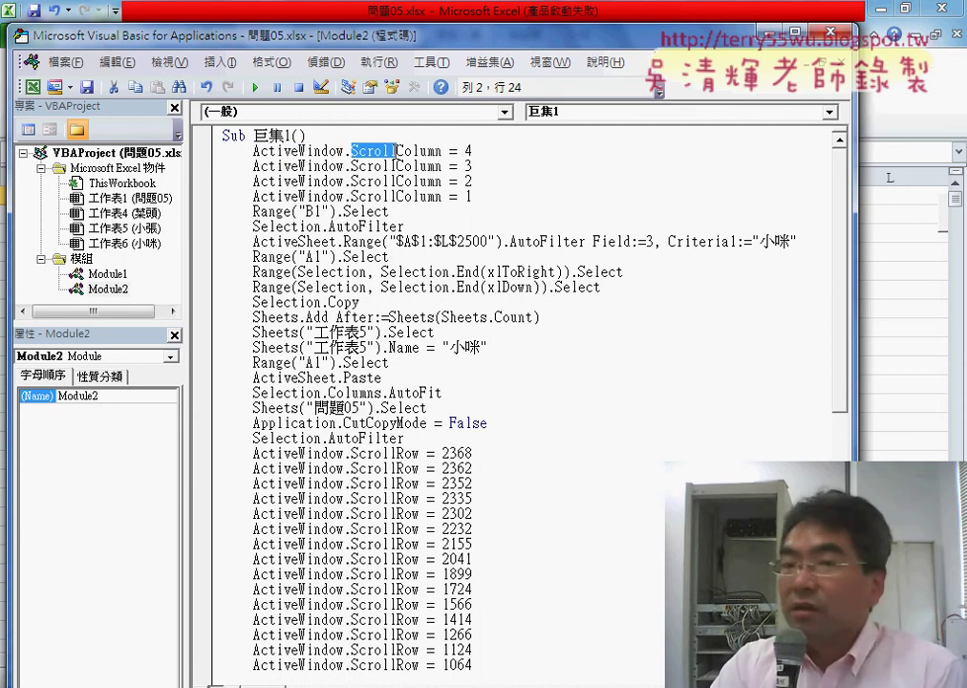
pyautogui.moveTo(442, 151); pyautogui.dragTo(397, 151)
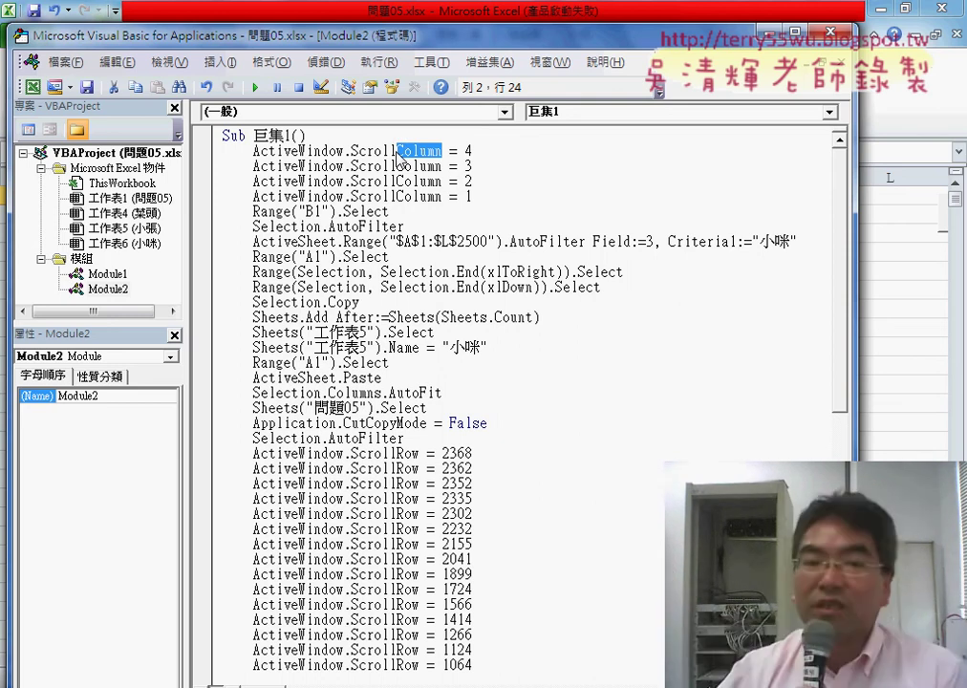
pyautogui.moveTo(481, 196); pyautogui.dragTo(207, 157)
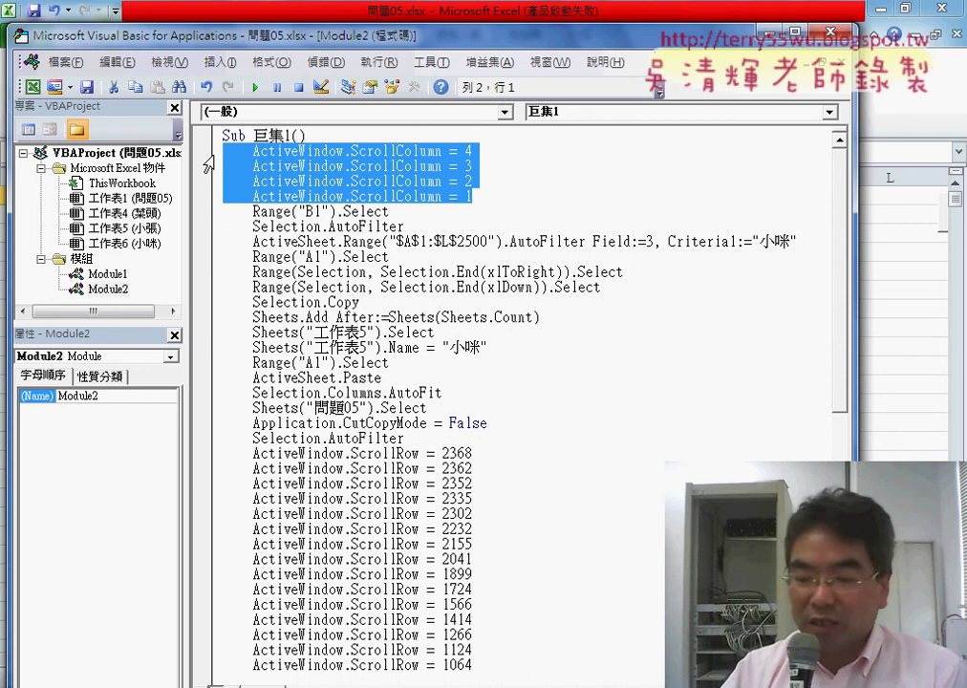
# Delete the four ScrollColumn lines and add a blank line after the B1 selection.
pyautogui.press('Delete')
pyautogui.write("'1.")
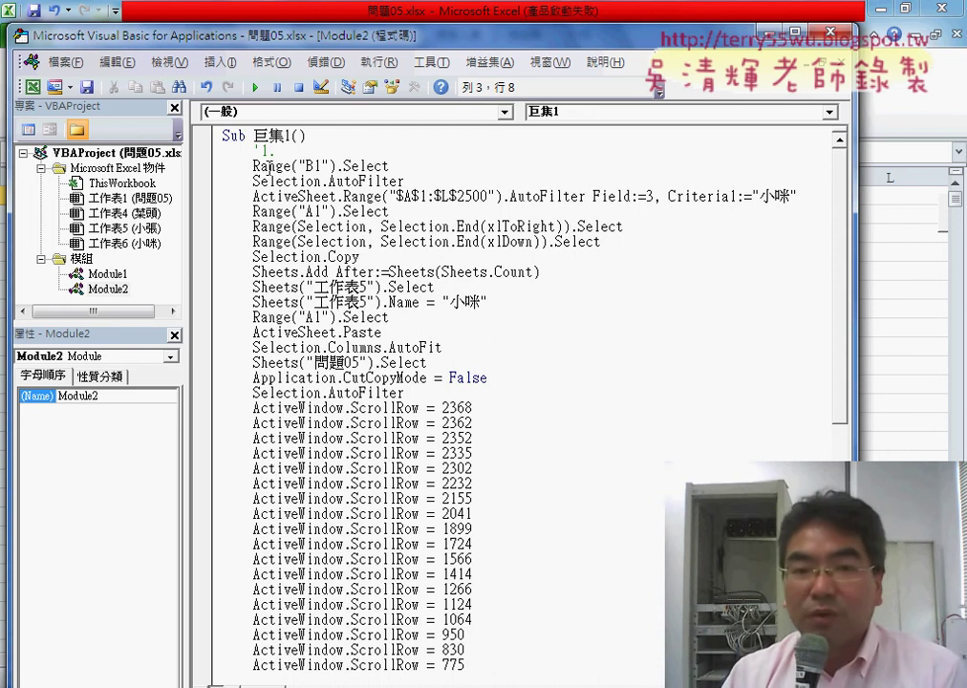
pyautogui.press('End')
pyautogui.press('Return')
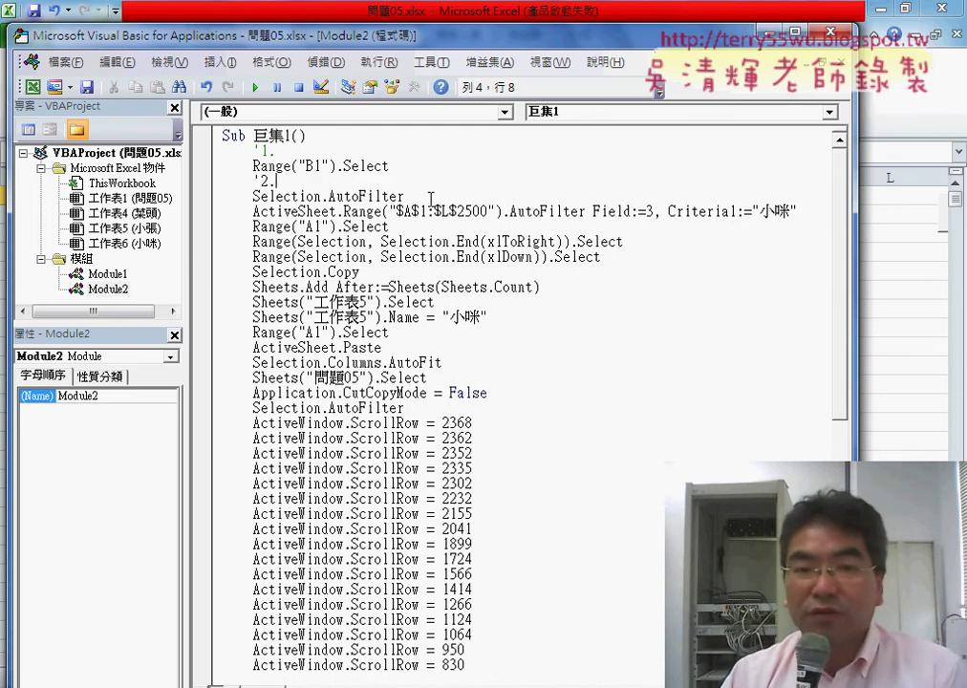
# Replace the AutoFilter criterion "小咪" with X.
pyautogui.moveTo(430, 197); pyautogui.dragTo(330, 196)
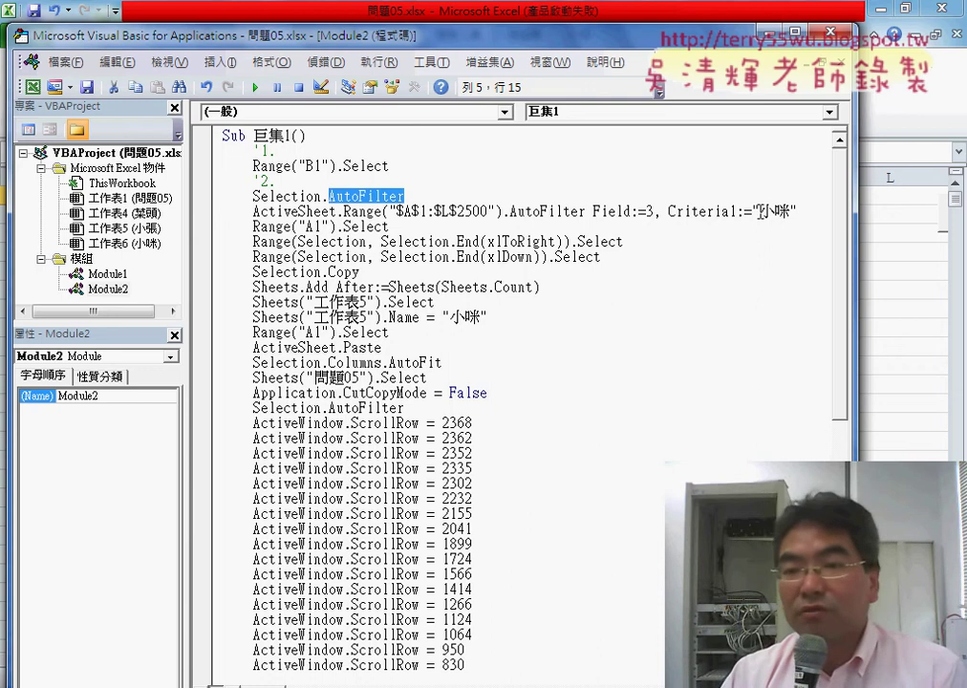
pyautogui.moveTo(754, 211); pyautogui.dragTo(797, 211)
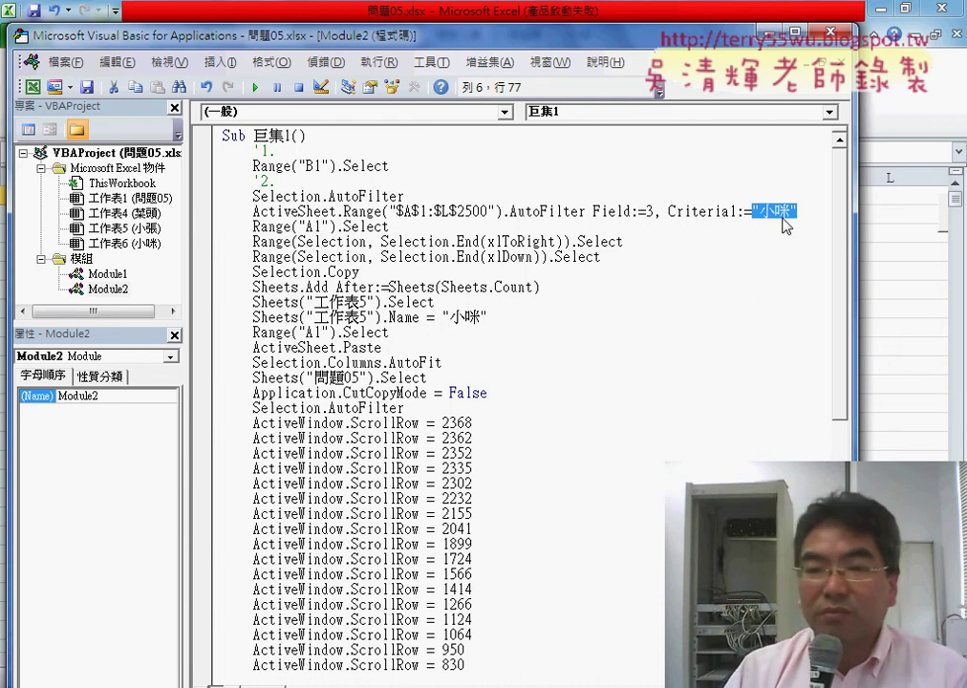
pyautogui.write('X')
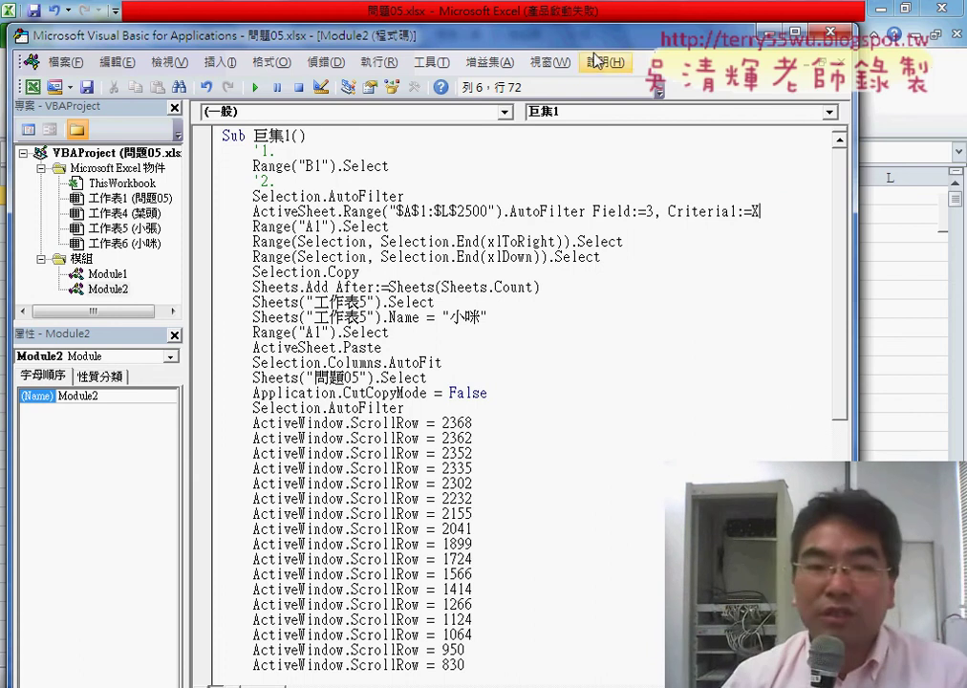
# Add X = InputBox("請輸入業務姓名!") as the first line under Sub 巨集1().
pyautogui.click(427, 129)
pyautogui.press('Return')
pyautogui.press('Tab')
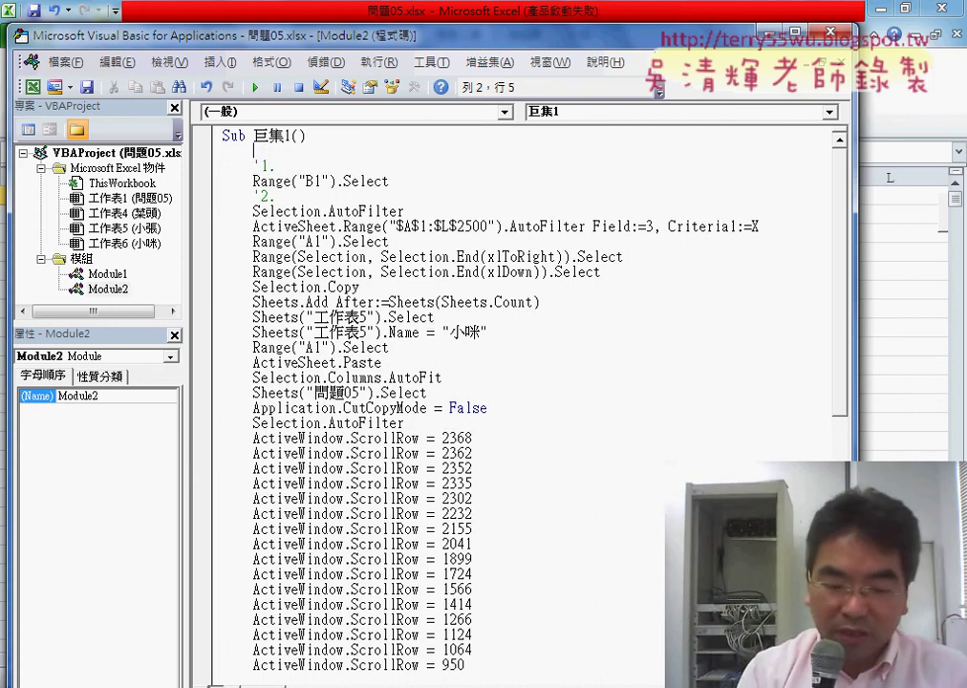
pyautogui.write('x')
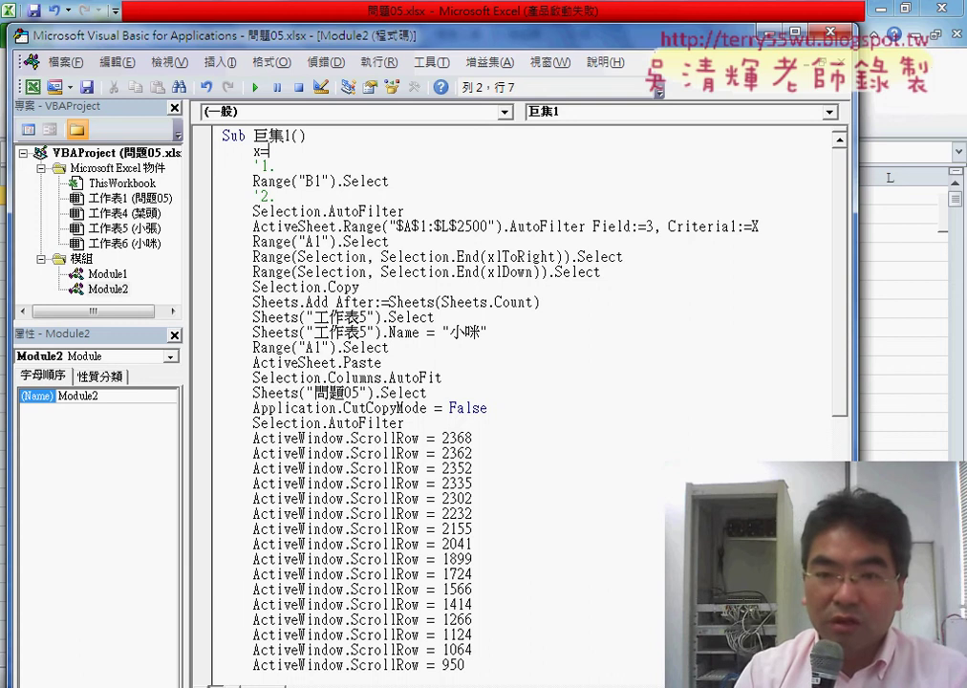
pyautogui.press('BackSpace')
pyautogui.write('X')
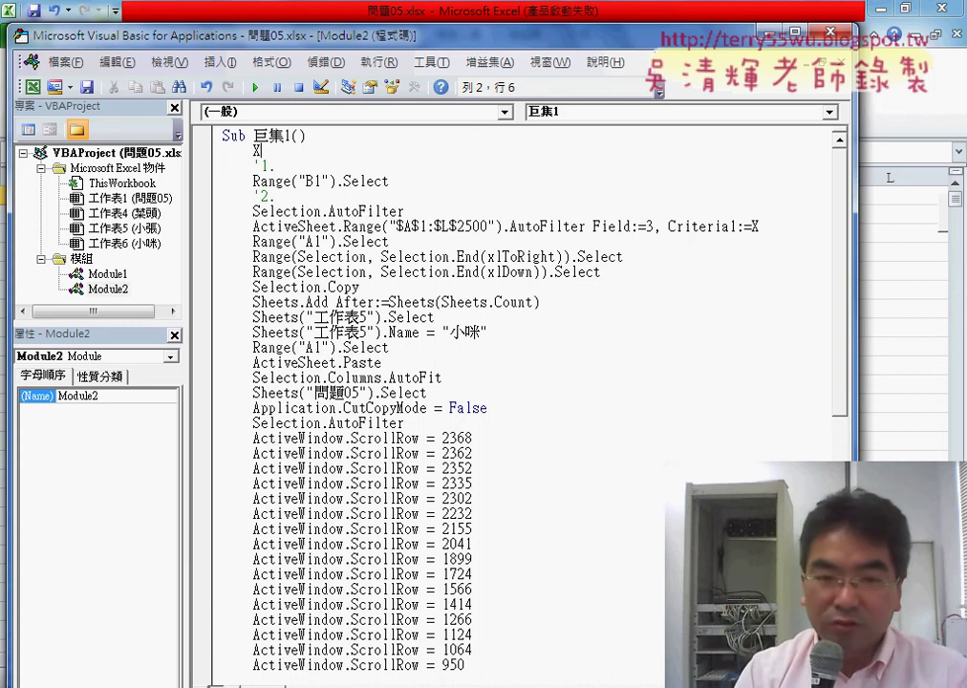
pyautogui.write('=inputb')
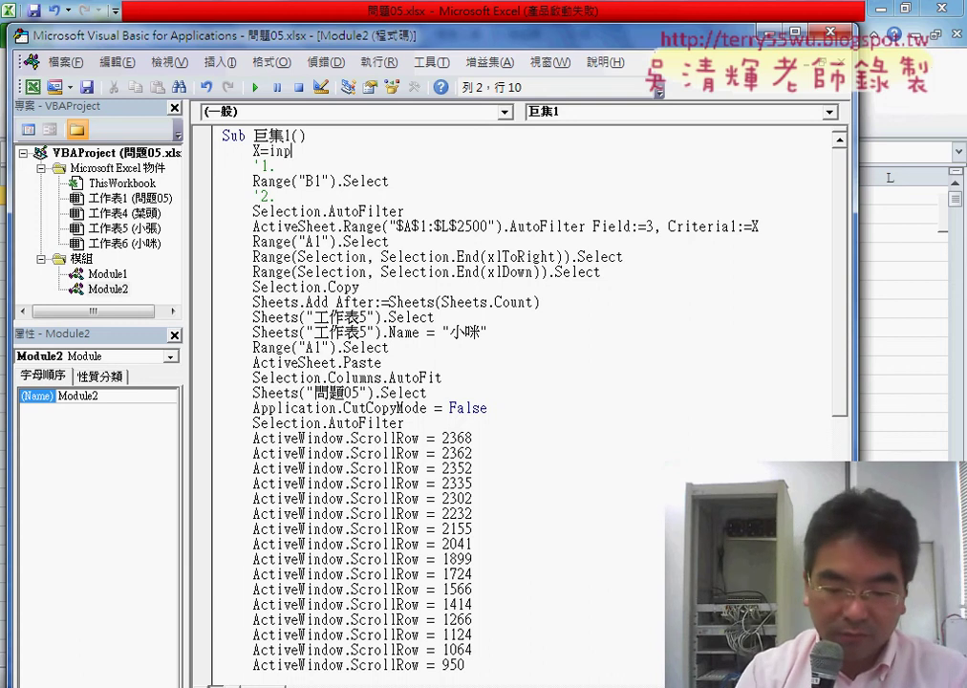
pyautogui.write('ox')
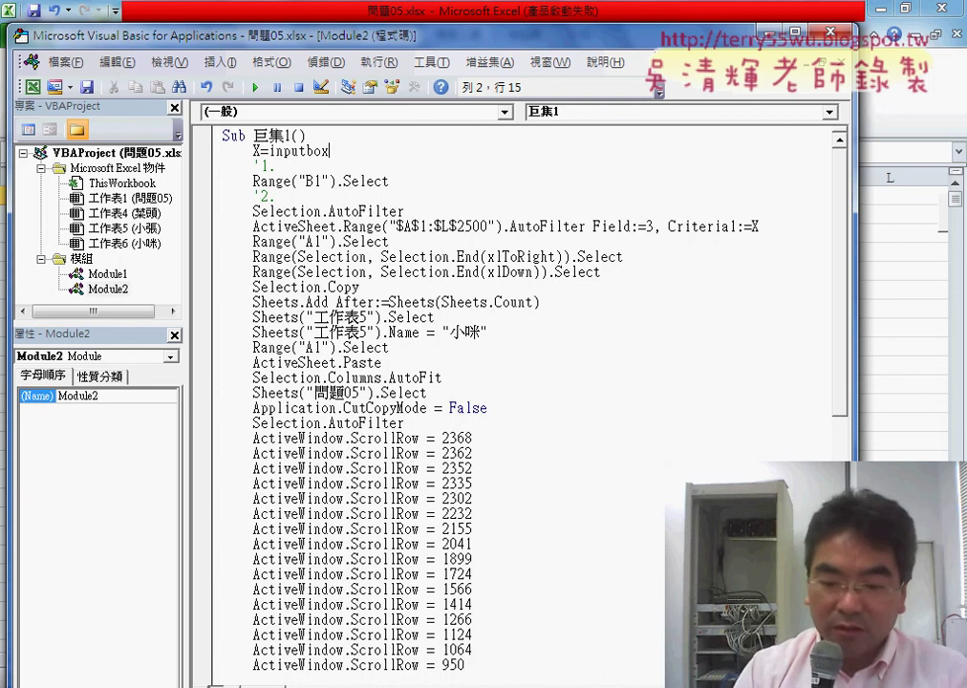
pyautogui.write('(')
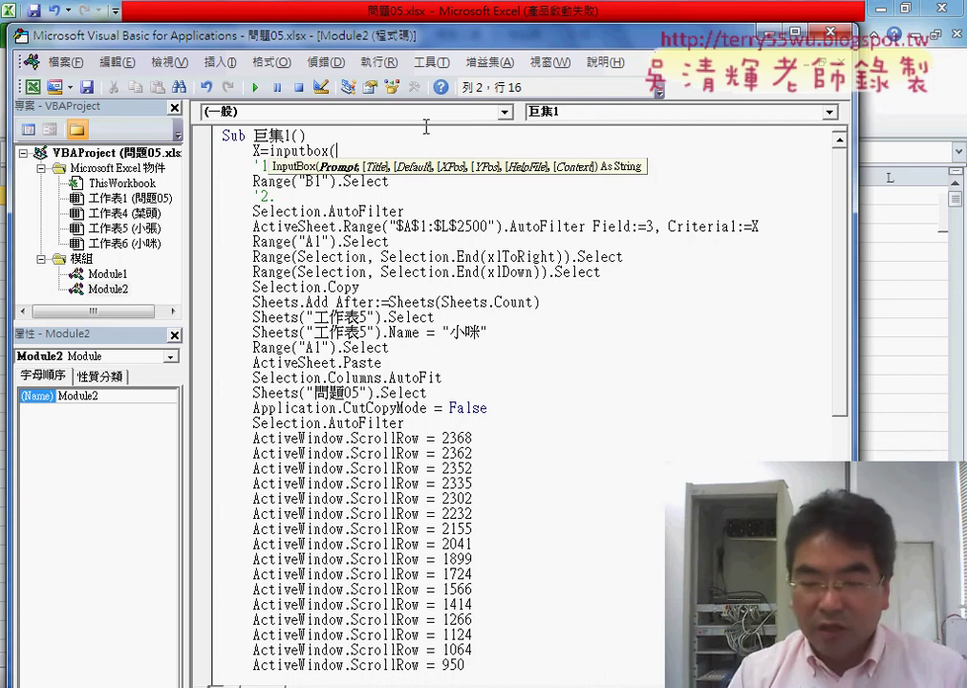
pyautogui.write('"")')
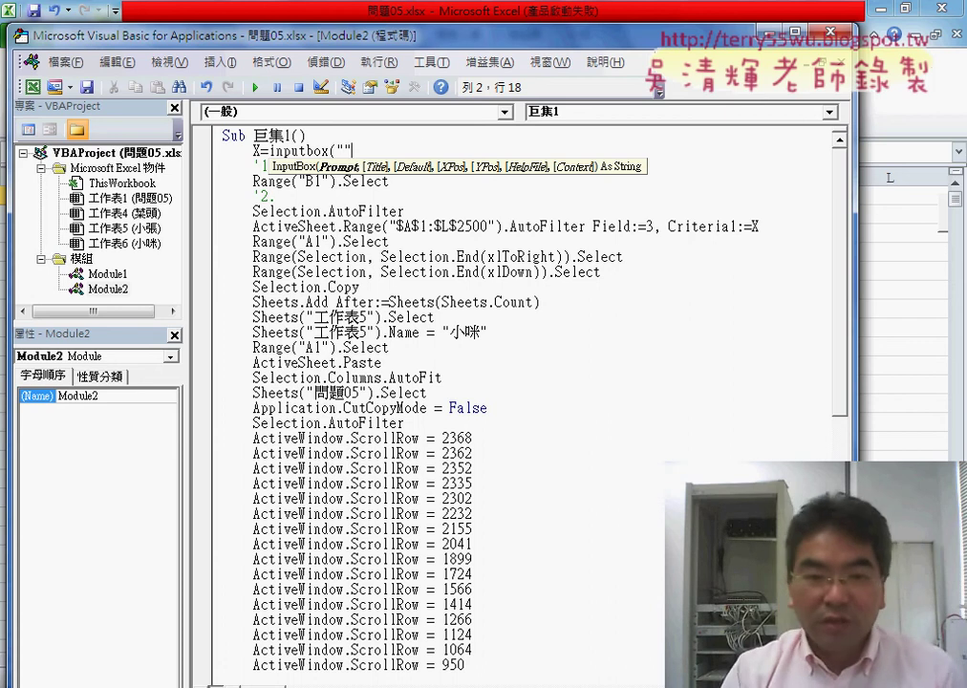
pyautogui.press('Left')
pyautogui.press('Left')
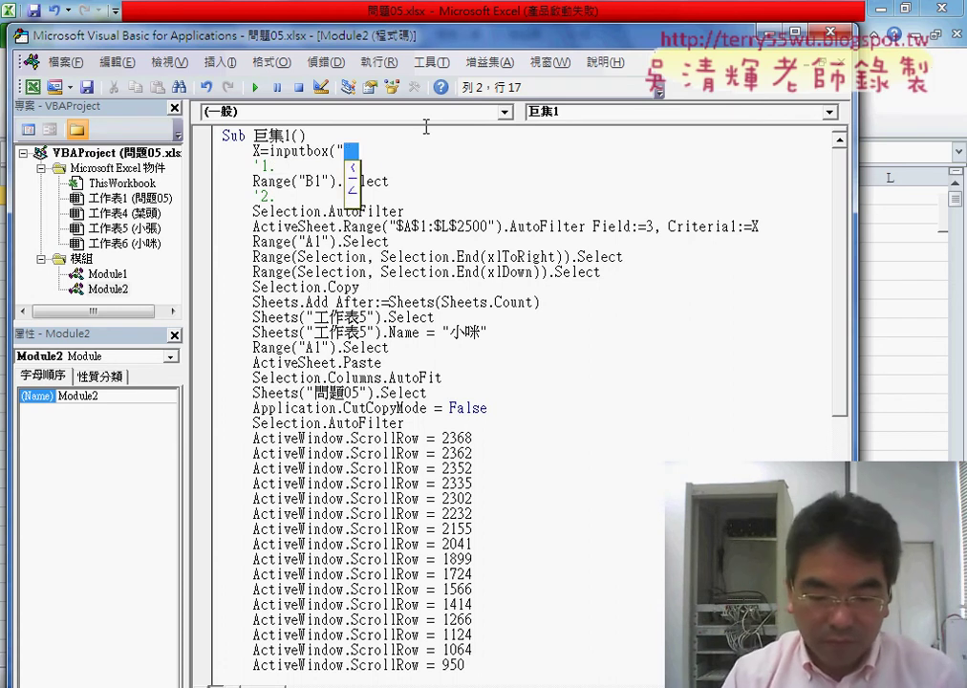
pyautogui.write('請書入業')
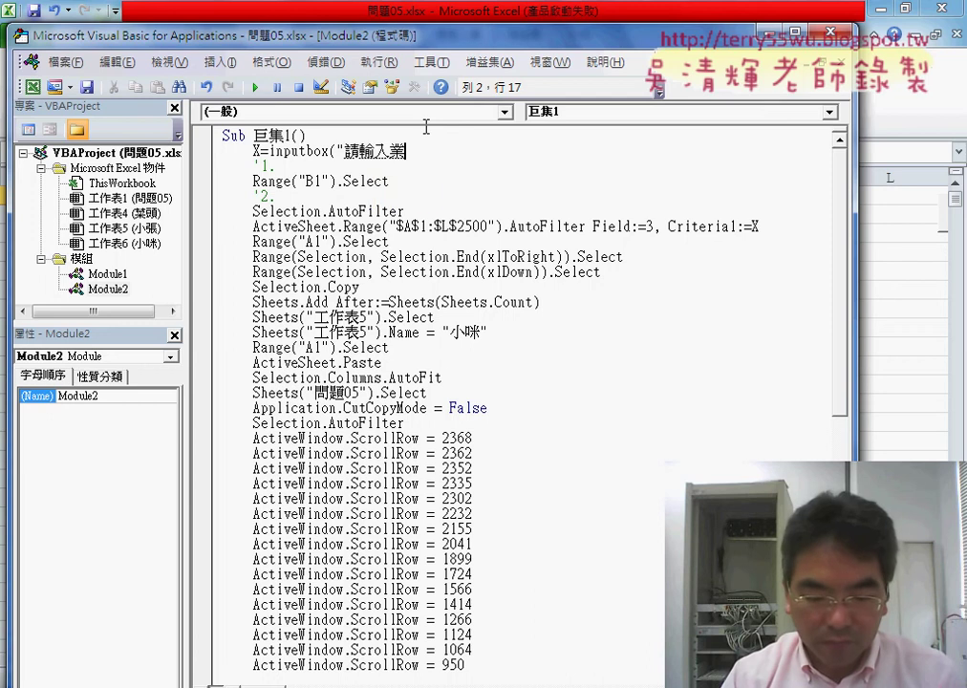
pyautogui.write('務性')
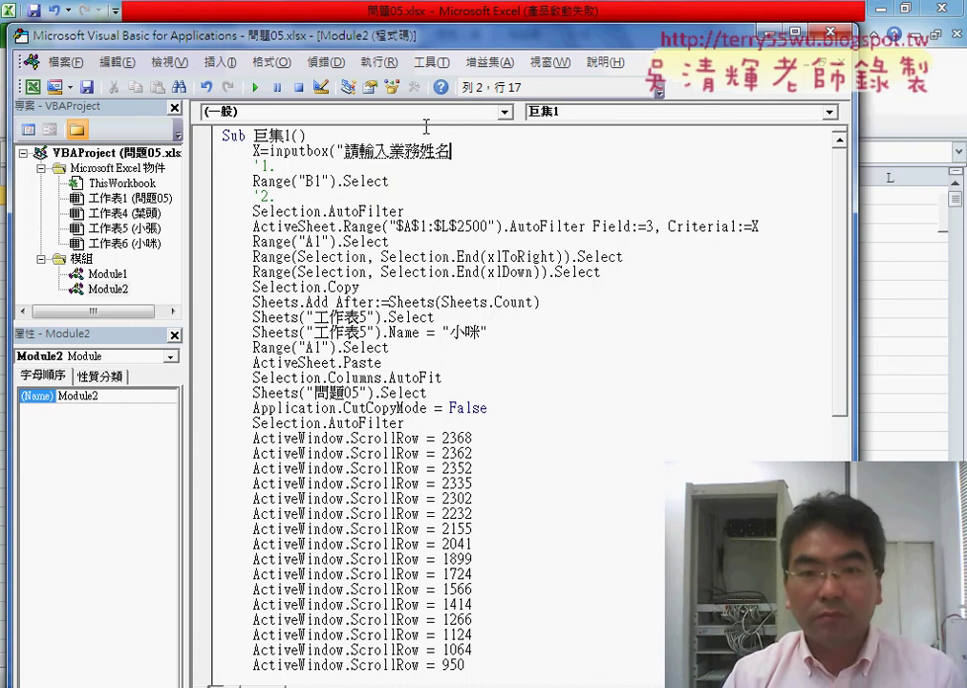
pyautogui.write('!")')
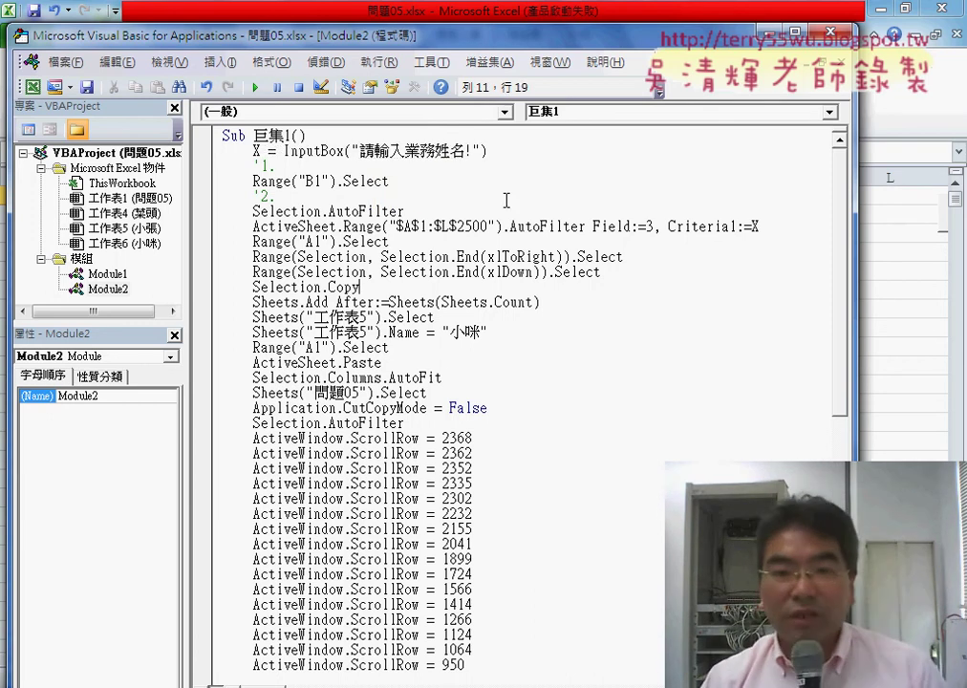
pyautogui.moveTo(488, 151); pyautogui.dragTo(279, 151)
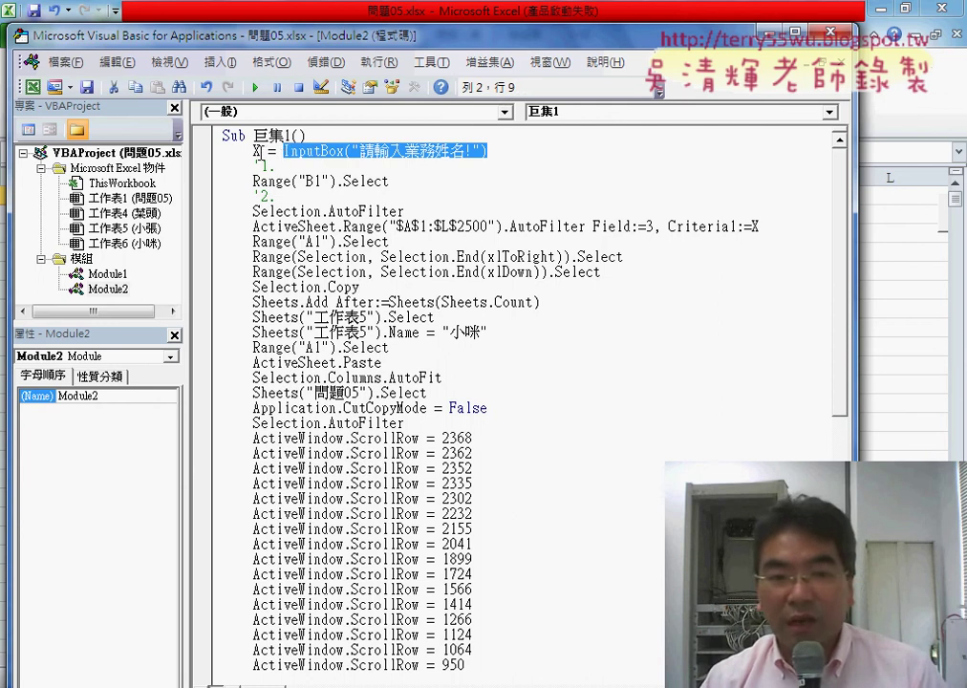
pyautogui.doubleClick(256, 151)
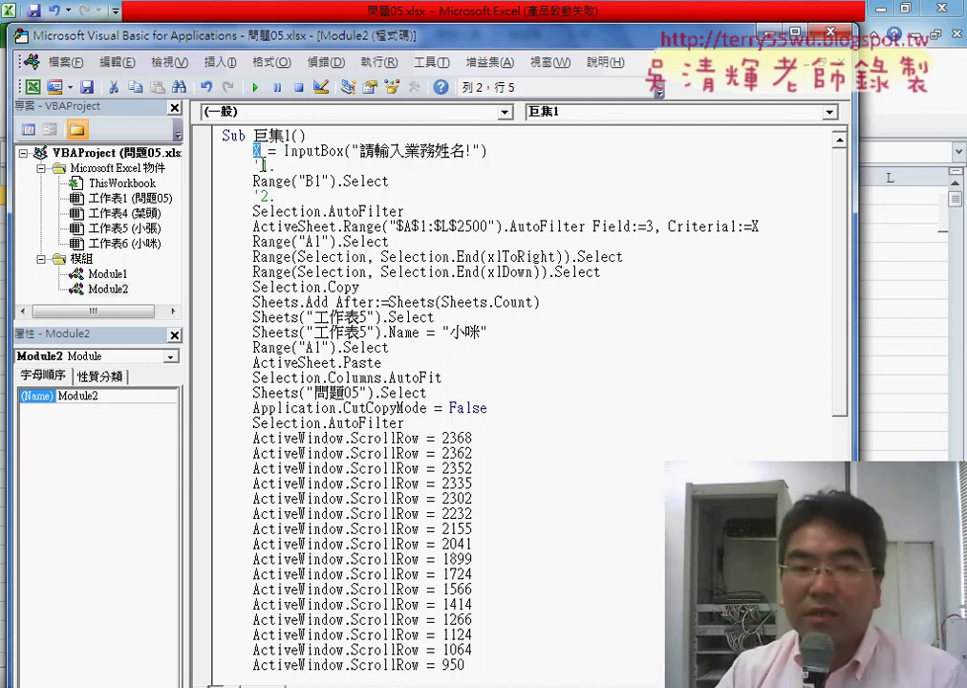
pyautogui.doubleClick(755, 226)
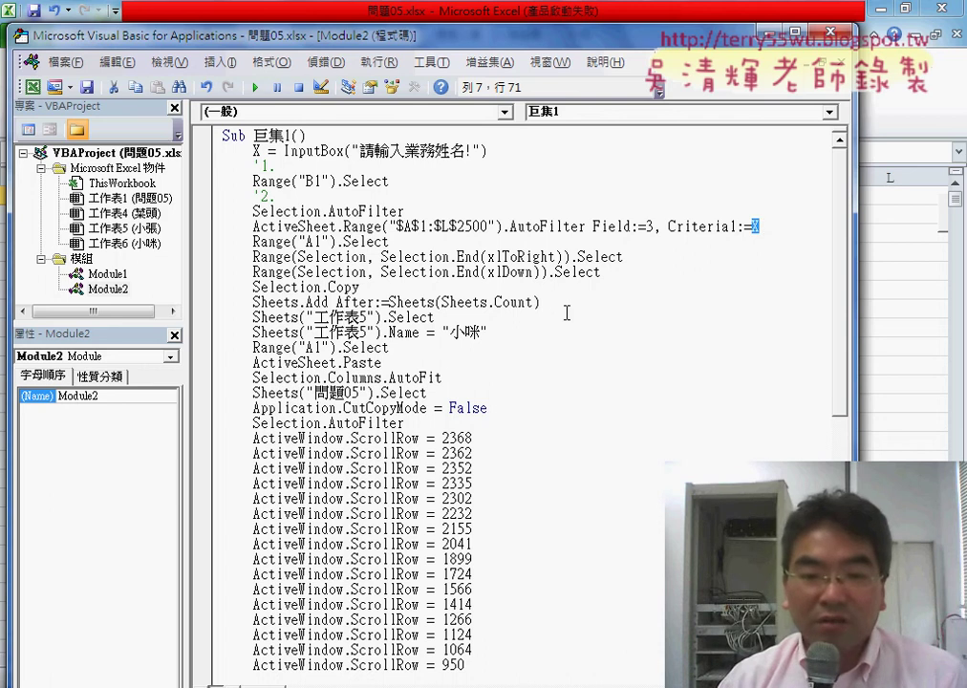
pyautogui.click(376, 302)
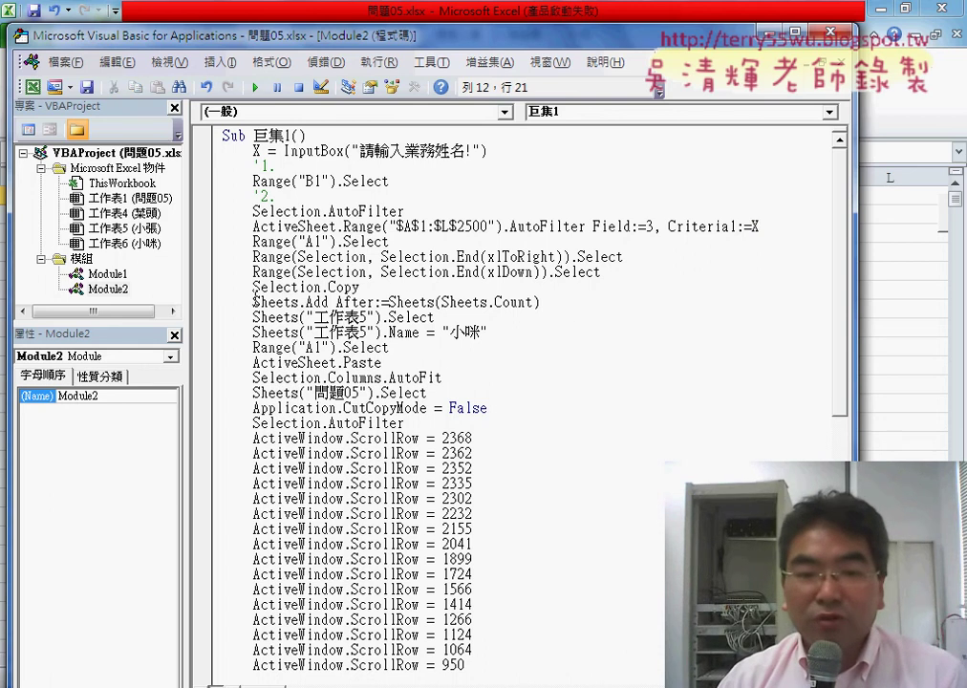
pyautogui.moveTo(254, 302); pyautogui.dragTo(543, 301)
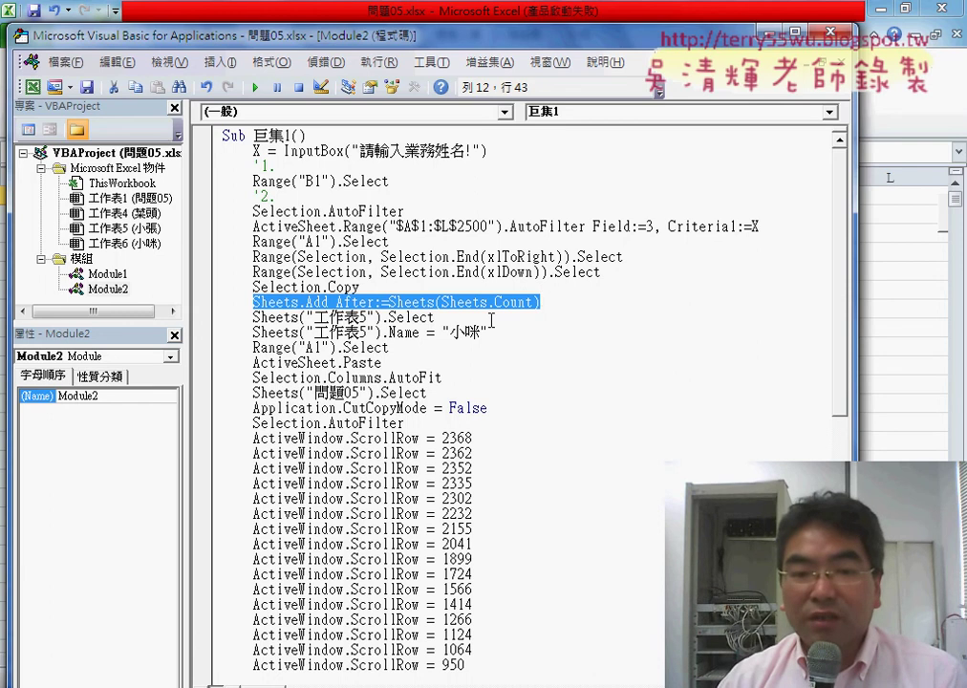
pyautogui.moveTo(435, 318); pyautogui.dragTo(223, 325)
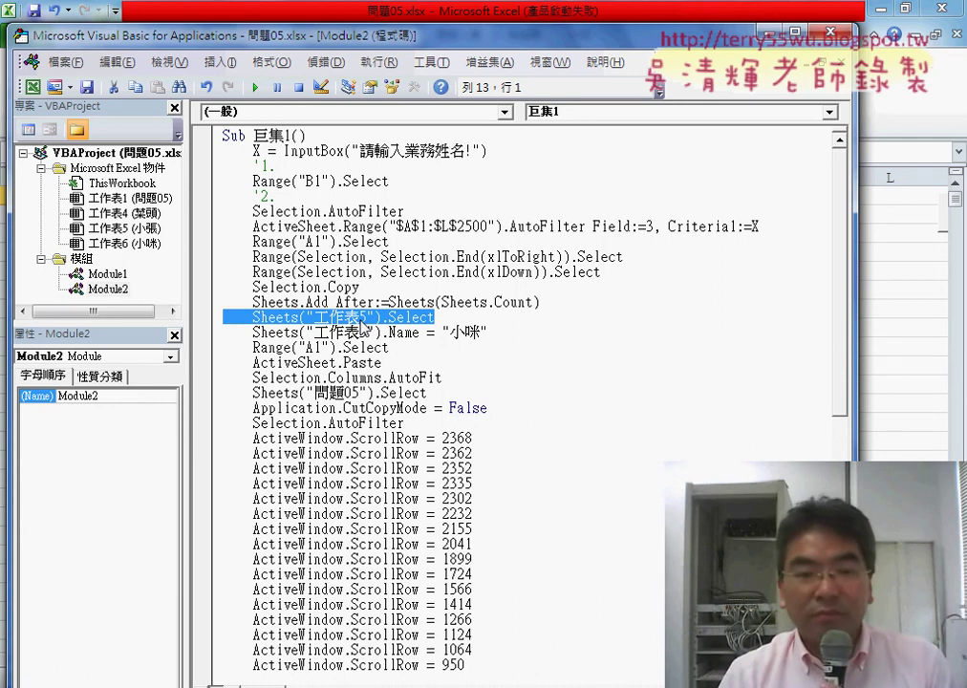
# Delete the Sheets("工作表5").Select line and change the sheet name "小咪" to X.
pyautogui.press('Delete')
pyautogui.press('Delete')
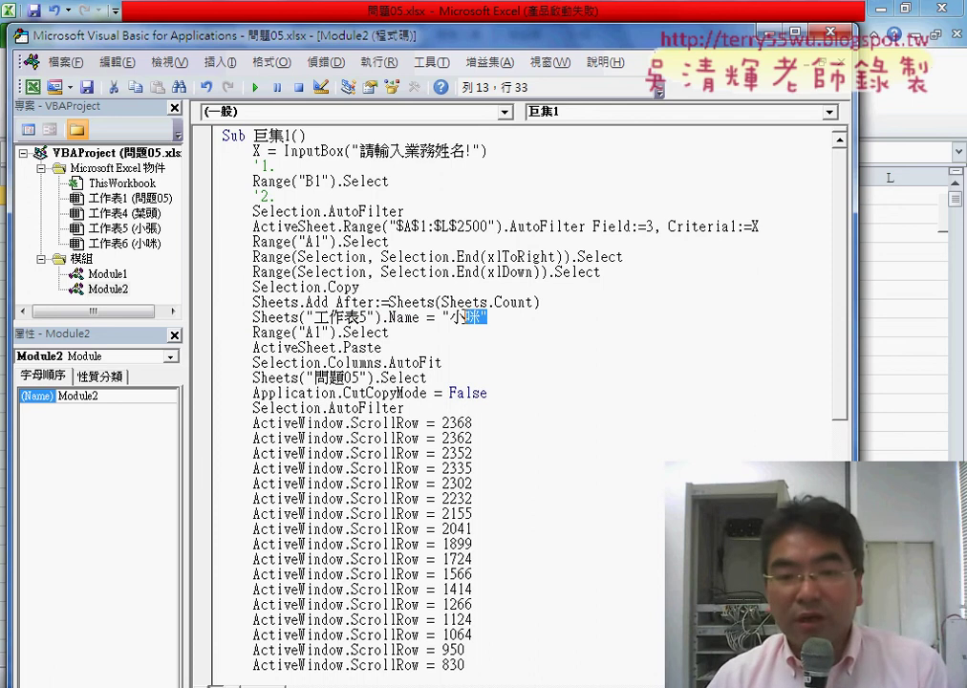
pyautogui.moveTo(490, 318); pyautogui.dragTo(442, 317)
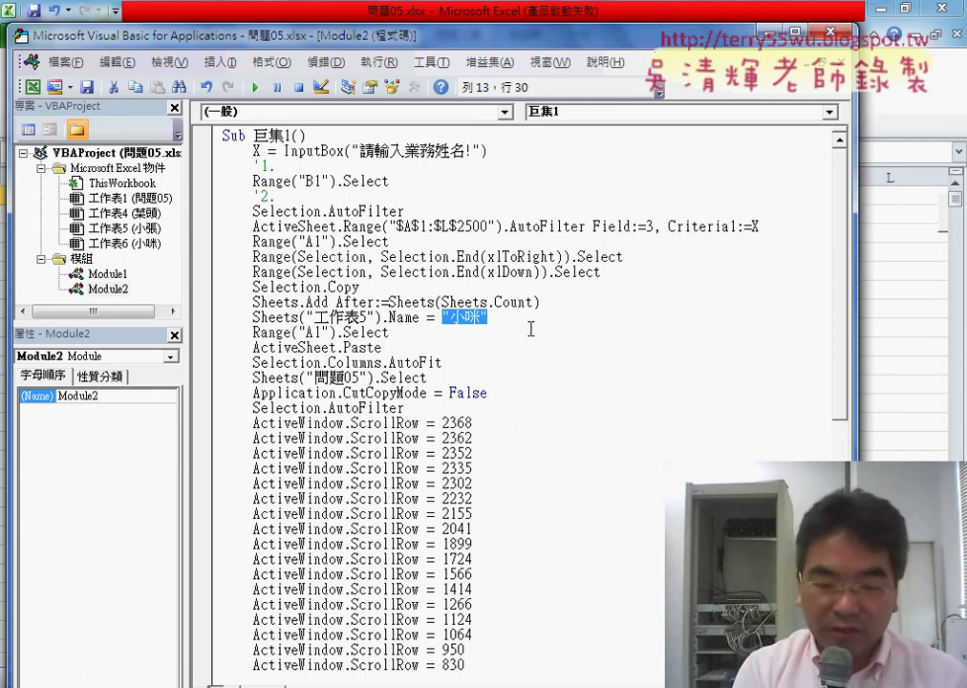
pyautogui.write('X')
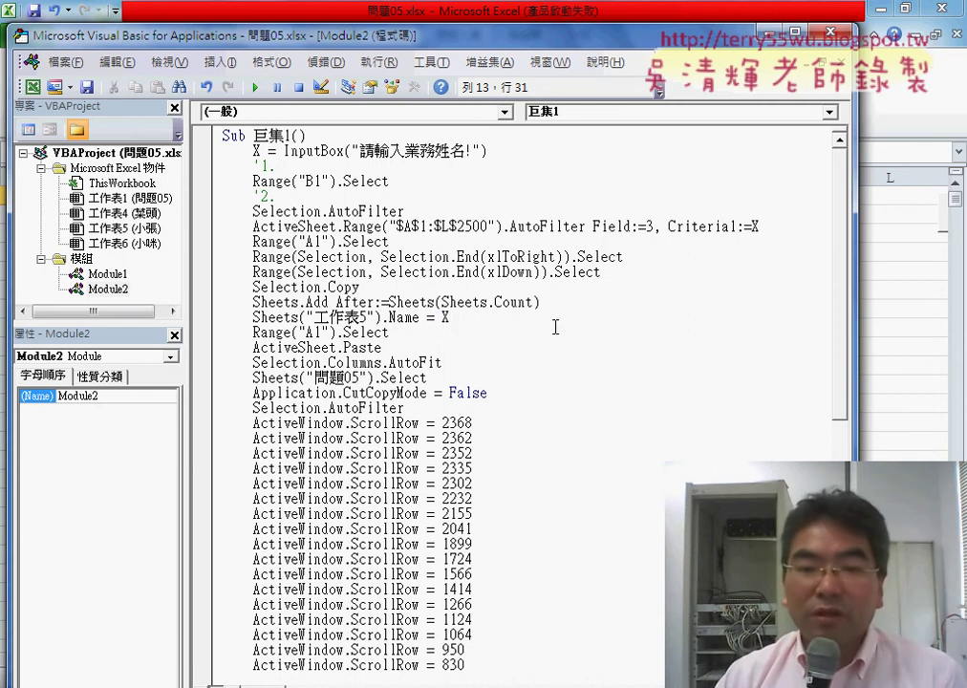
# Replace "工作表5" in the rename line with Sheets.Count, giving Sheets(Sheets.Count).Name = X.
pyautogui.moveTo(376, 317); pyautogui.dragTo(315, 317)
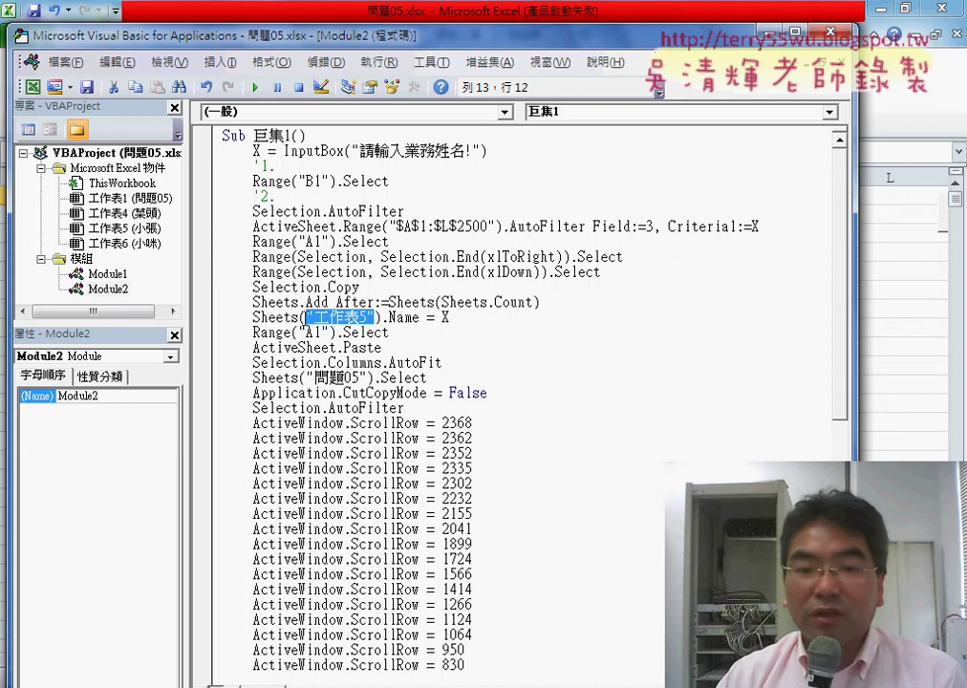
pyautogui.moveTo(442, 302); pyautogui.dragTo(532, 302)
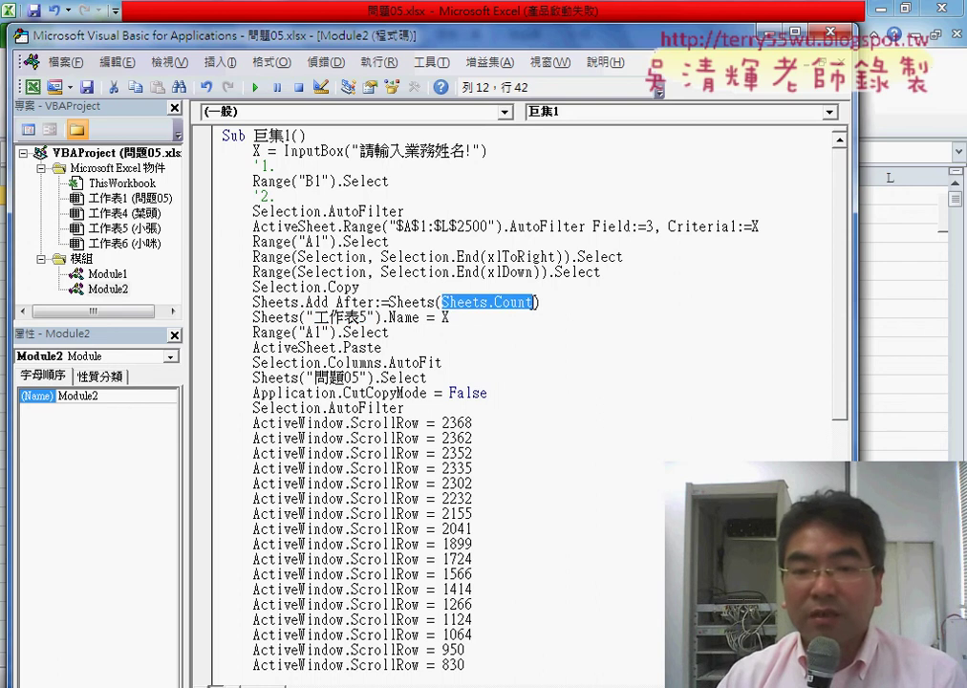
pyautogui.rightClick(535, 302)
pyautogui.click(501, 340)
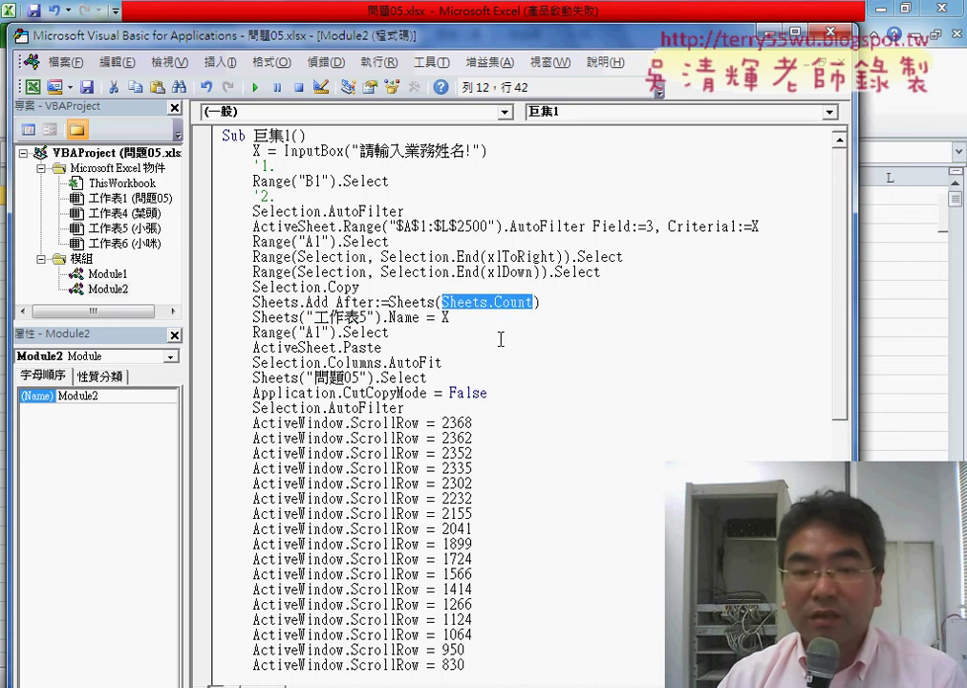
pyautogui.moveTo(378, 318); pyautogui.dragTo(313, 317)
pyautogui.rightClick(335, 322)
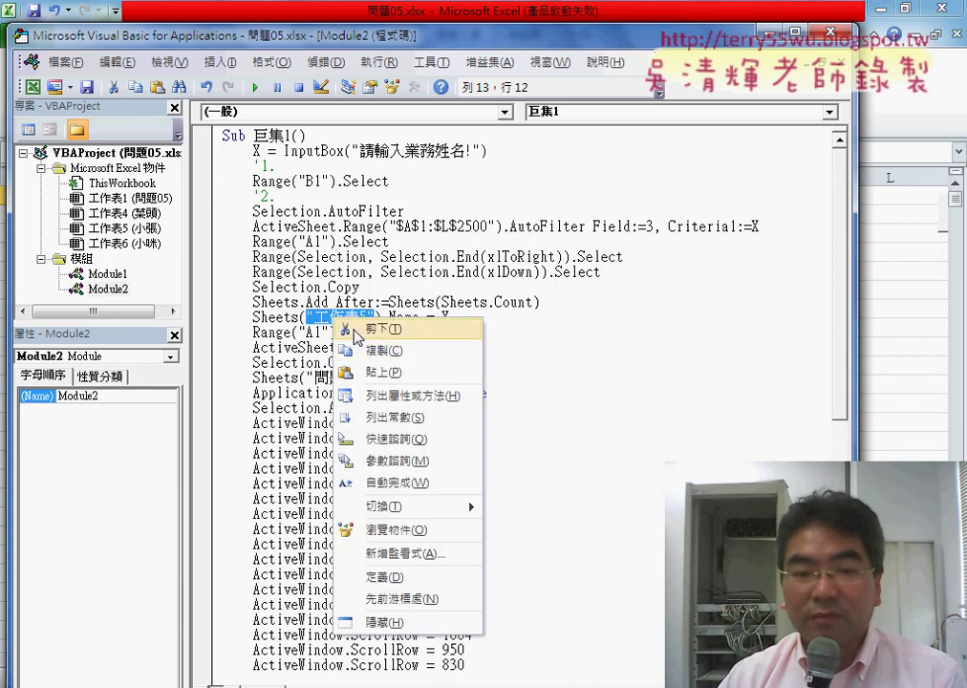
pyautogui.click(392, 373)
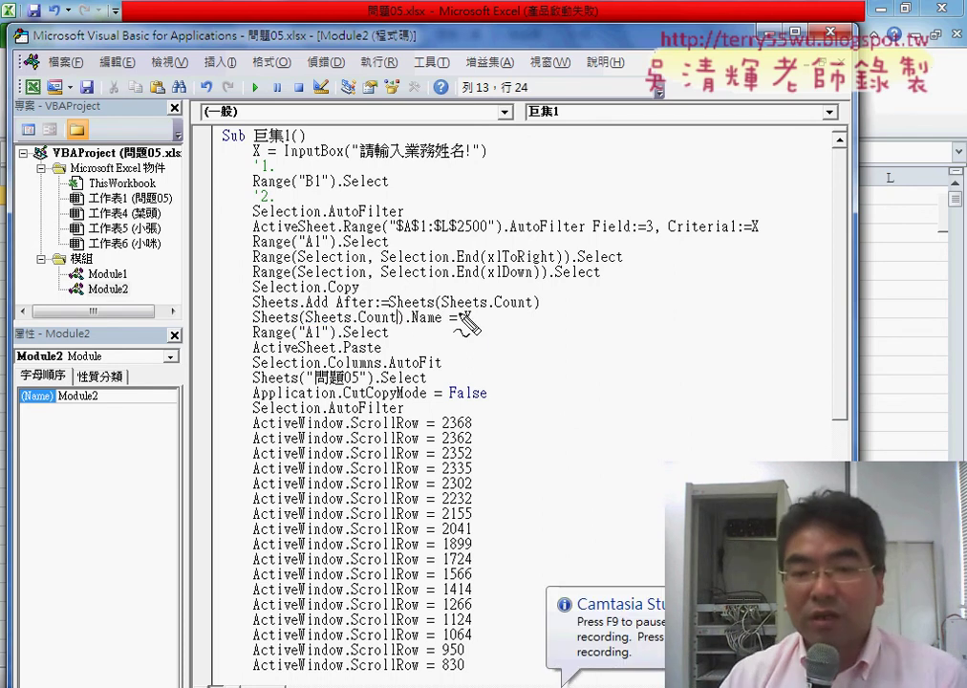
pyautogui.moveTo(442, 307); pyautogui.dragTo(517, 306)
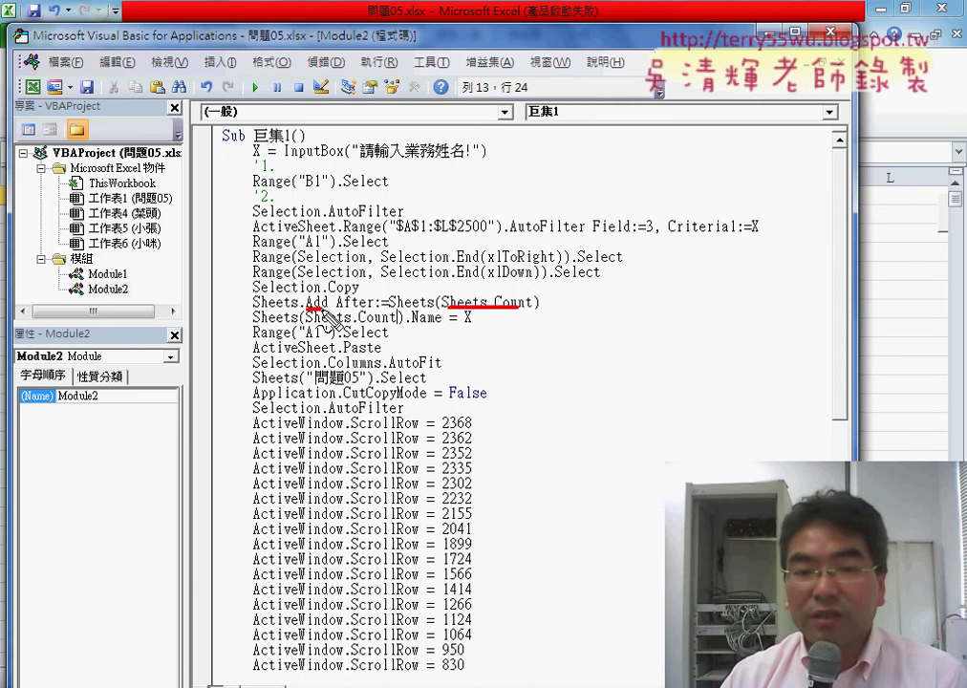
pyautogui.moveTo(306, 308); pyautogui.dragTo(375, 308)
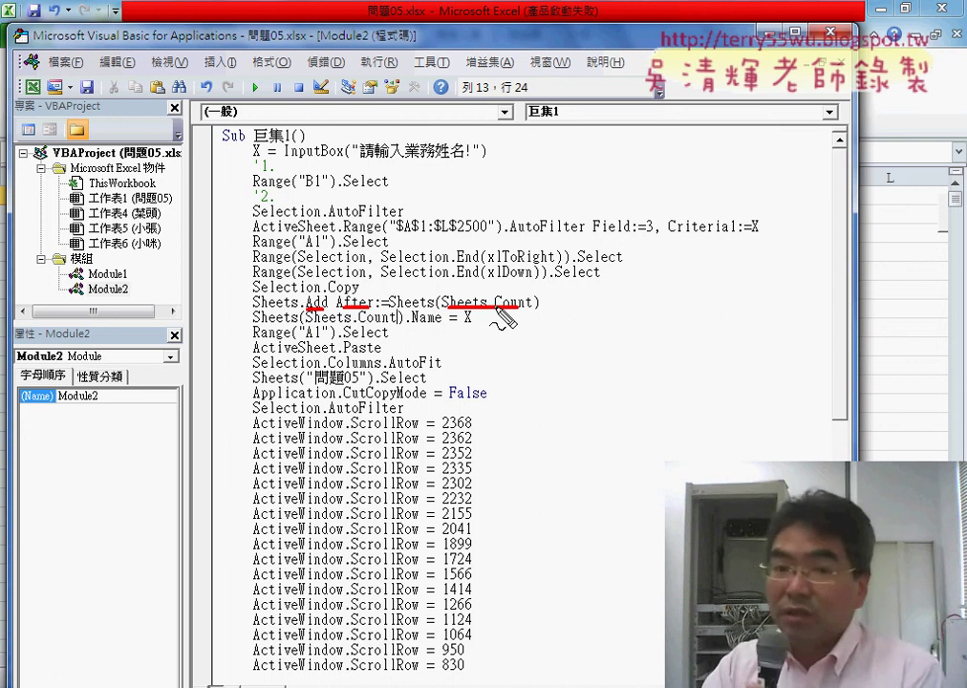
pyautogui.moveTo(331, 325); pyautogui.dragTo(387, 326)
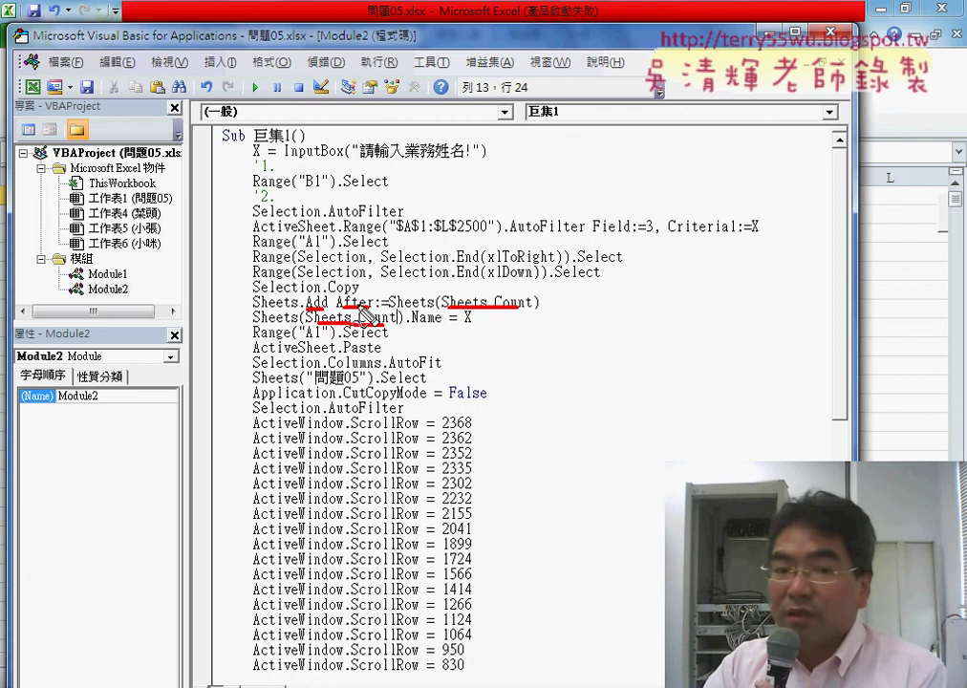
pyautogui.moveTo(443, 251); pyautogui.dragTo(448, 270)
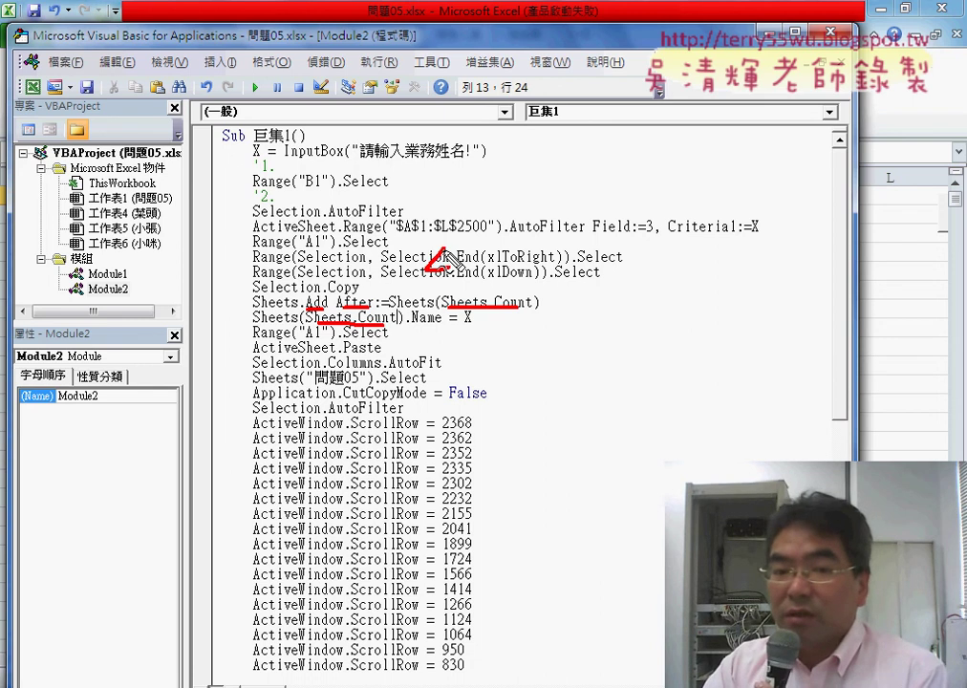
pyautogui.moveTo(329, 306); pyautogui.dragTo(308, 311)
pyautogui.moveTo(443, 246)
pyautogui.mouseDown()
pyautogui.moveTo(439, 279)
pyautogui.moveTo(485, 270)
pyautogui.mouseUp()
pyautogui.moveTo(495, 247); pyautogui.dragTo(495, 283)
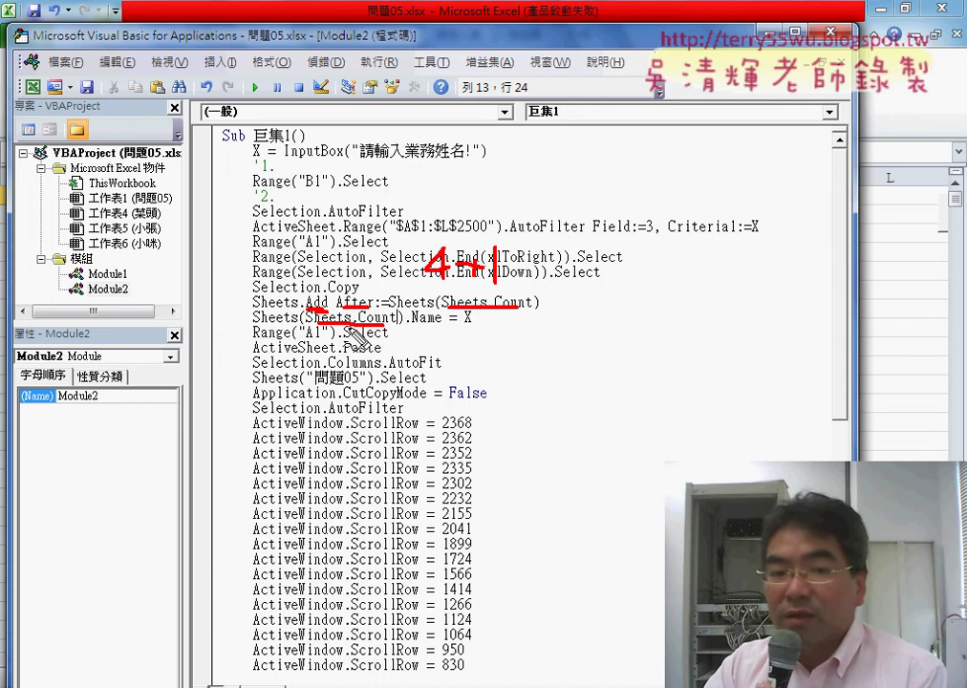
pyautogui.moveTo(330, 328); pyautogui.dragTo(253, 329)
pyautogui.moveTo(386, 350); pyautogui.dragTo(440, 330)
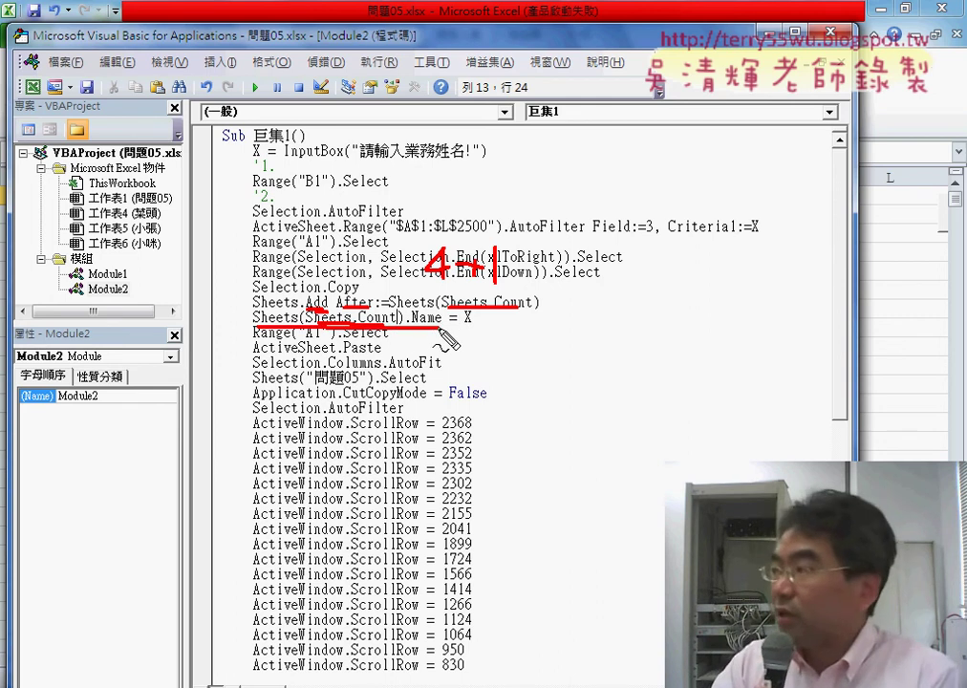
pyautogui.moveTo(475, 312); pyautogui.dragTo(459, 326)
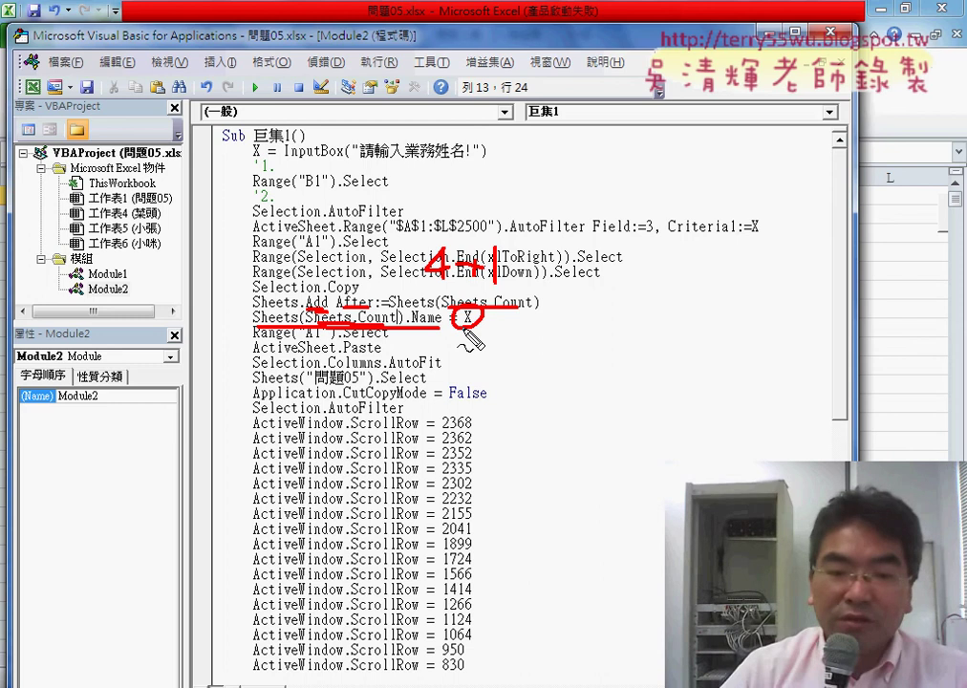
pyautogui.press('Escape')
# Delete every recorded scroll line after ActiveWindow.ScrollRow = 2368 through ScrollColumn = 1.
pyautogui.scroll(-3, 466, 329)
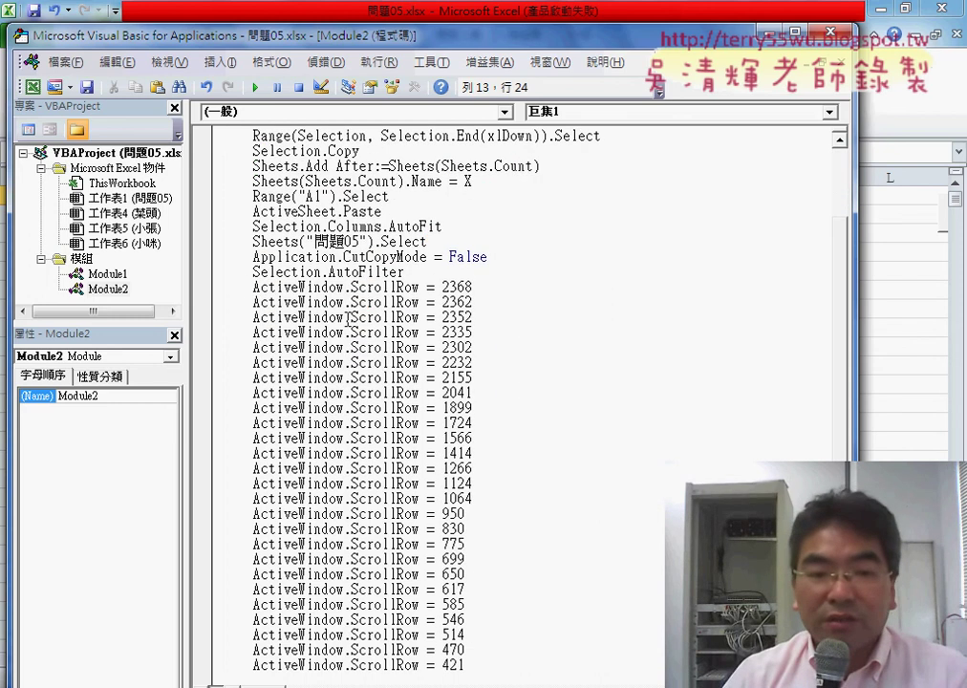
pyautogui.moveTo(252, 287); pyautogui.dragTo(481, 285)
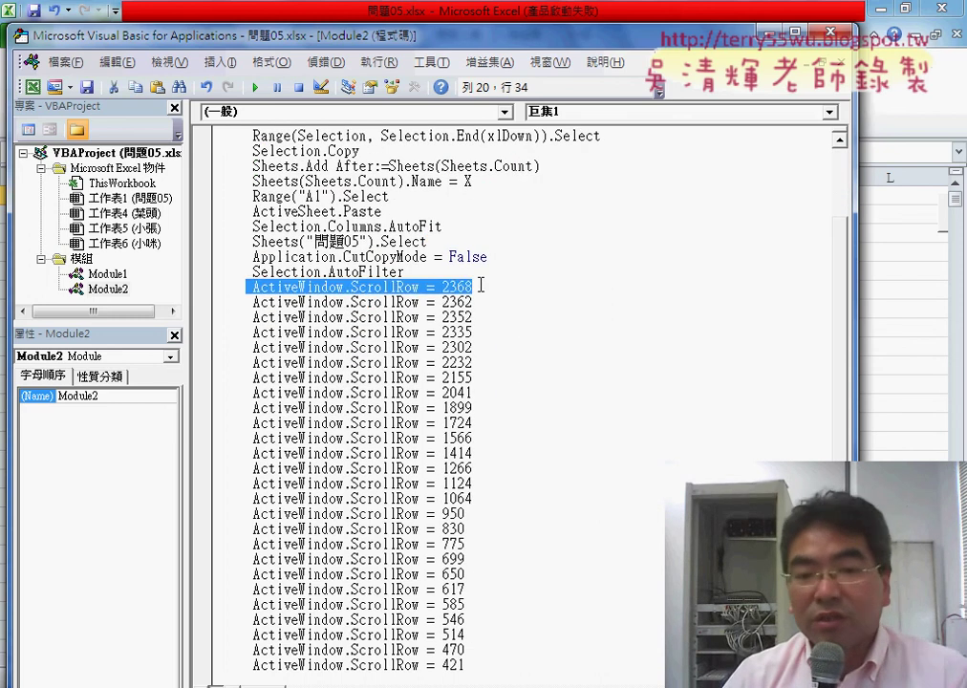
pyautogui.click(397, 291)
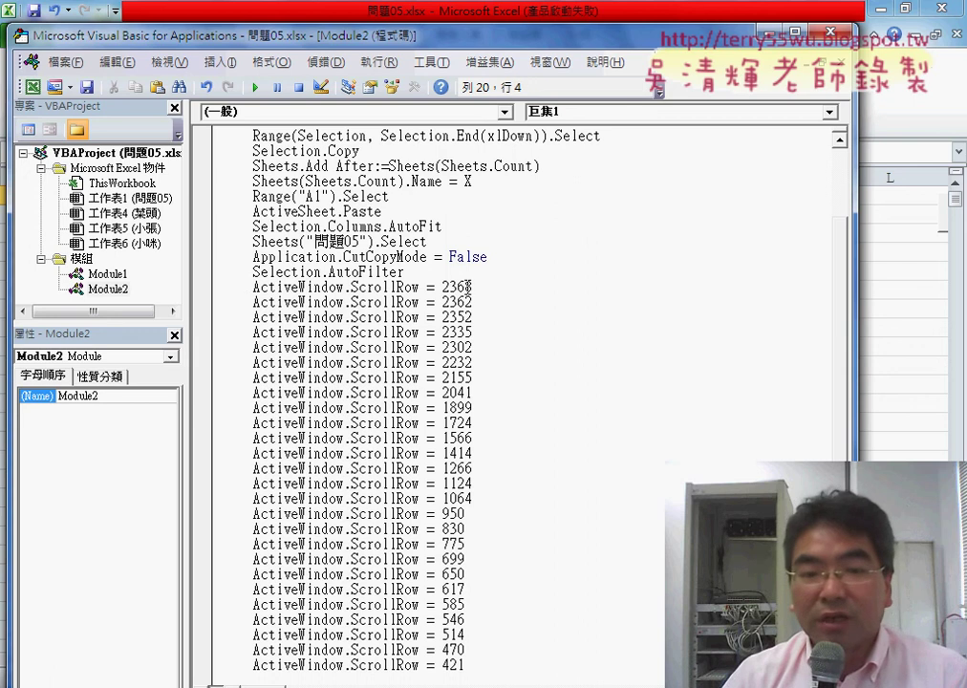
pyautogui.click(217, 288)
pyautogui.scroll(-4, 373, 478)
pyautogui.scroll(-4, 372, 477)
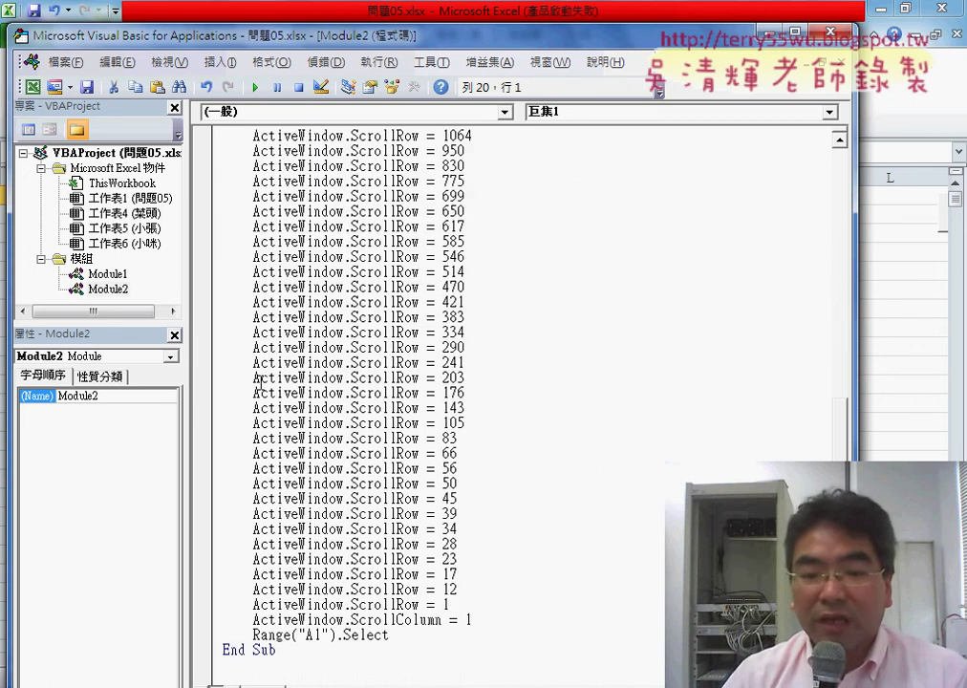
pyautogui.keyDown('shift'); pyautogui.click(494, 621); pyautogui.keyUp('shift')
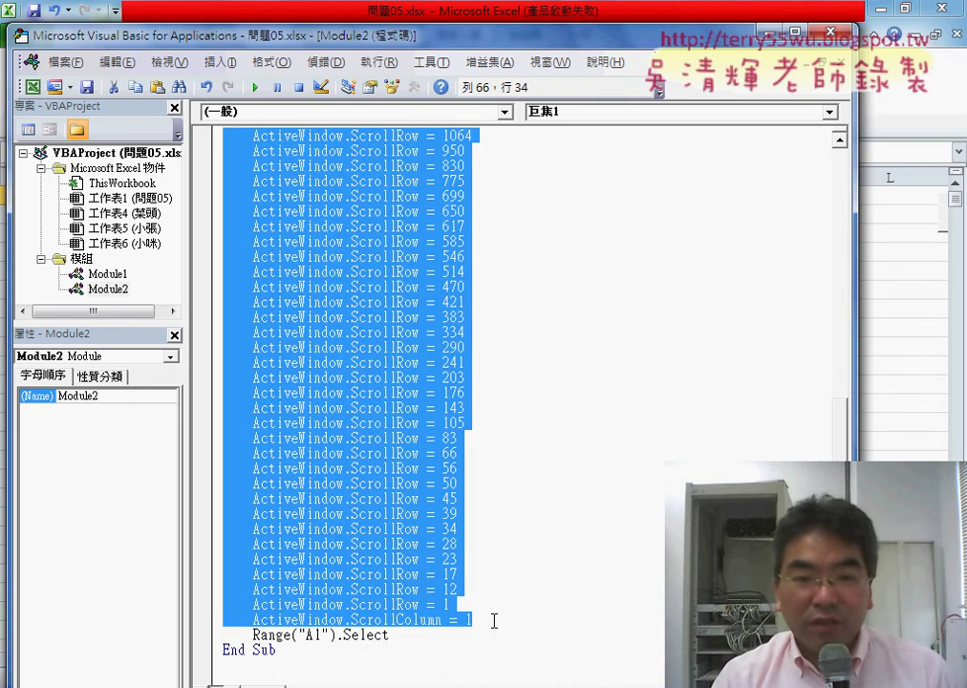
pyautogui.press('Delete')
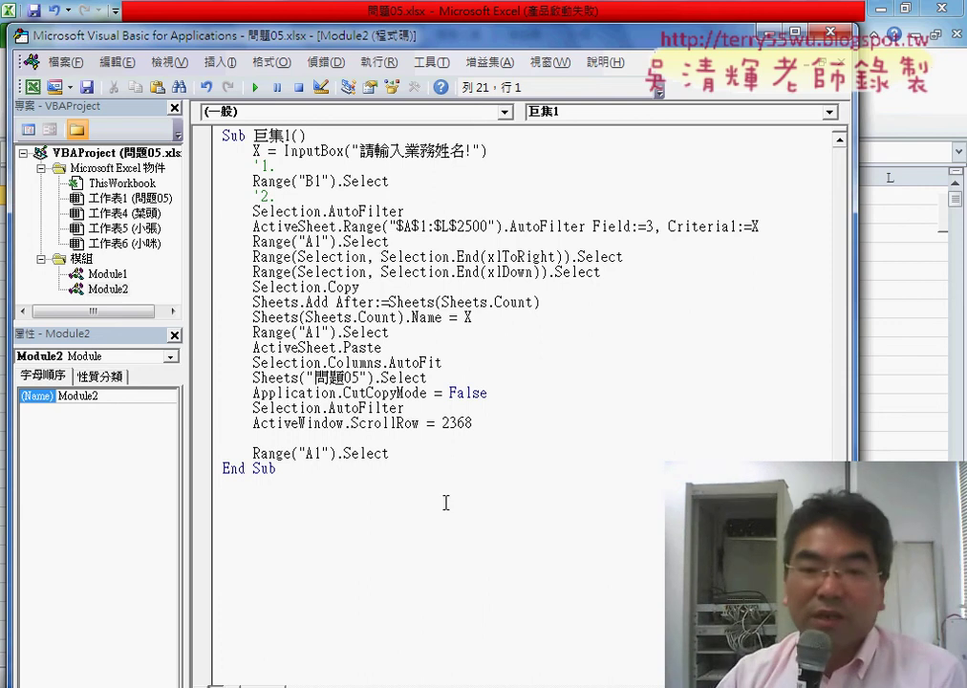
# Add step comments '3., '4. and '5. after the AutoFilter, Range("A1").Select and xlDown lines.
pyautogui.click(770, 227)
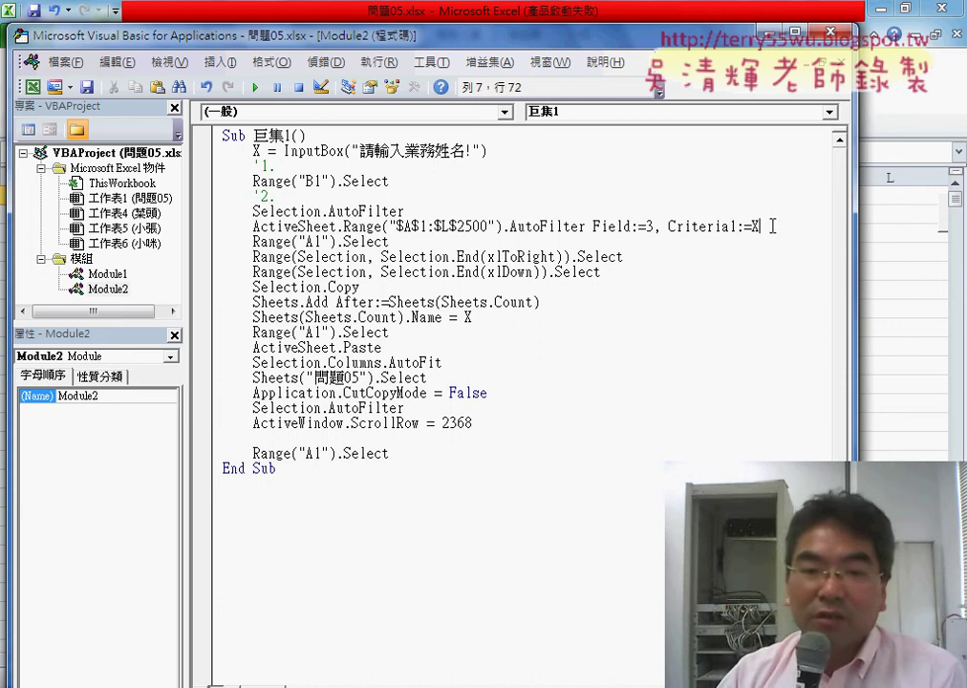
pyautogui.press('Return')
pyautogui.write('d')
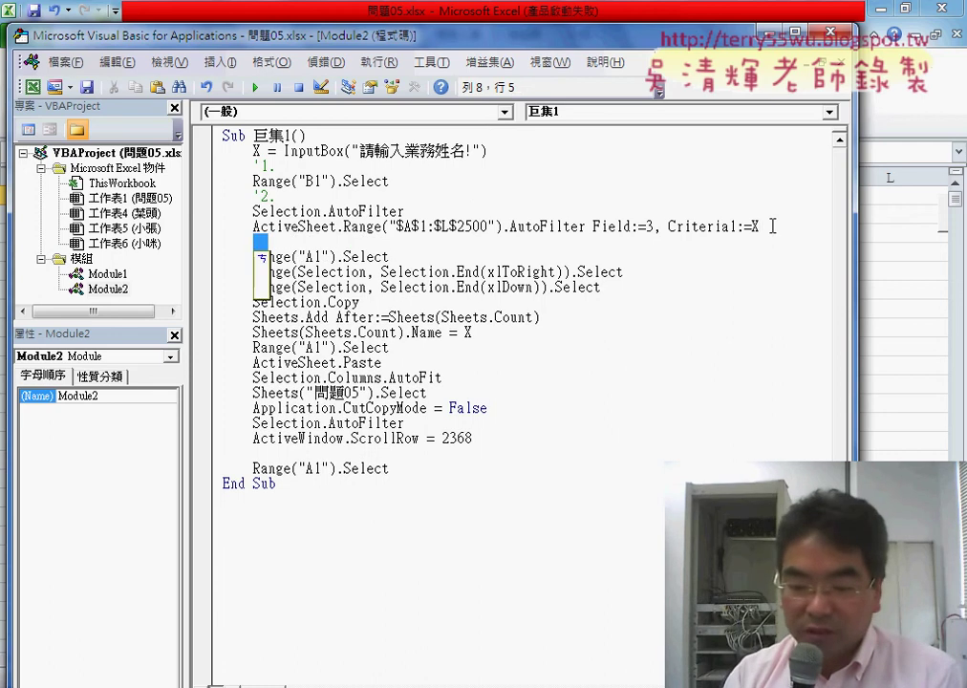
pyautogui.write("'3.")
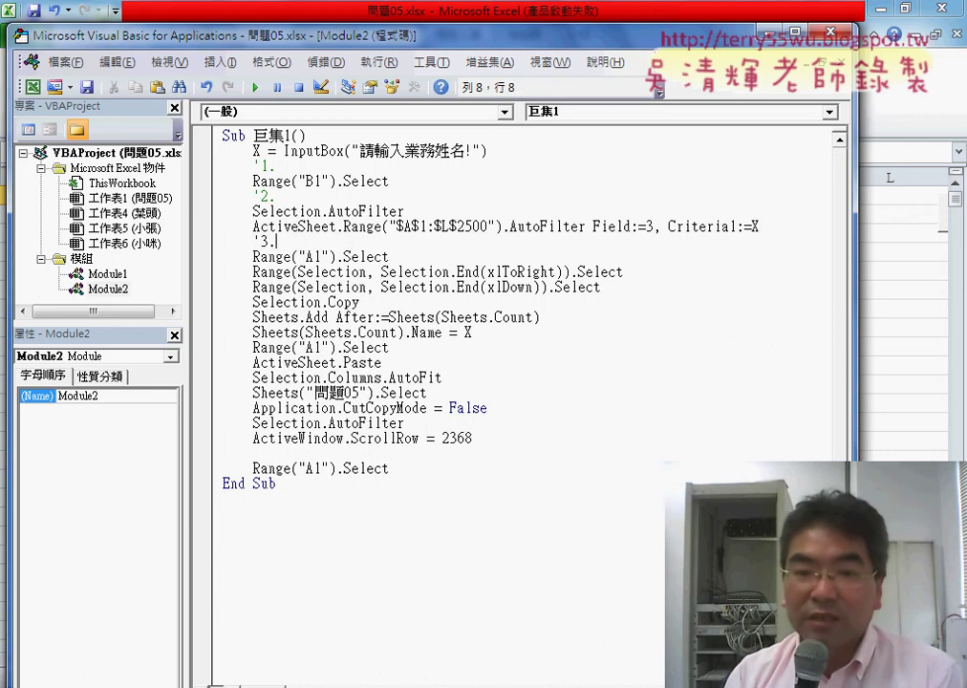
pyautogui.press('Down')
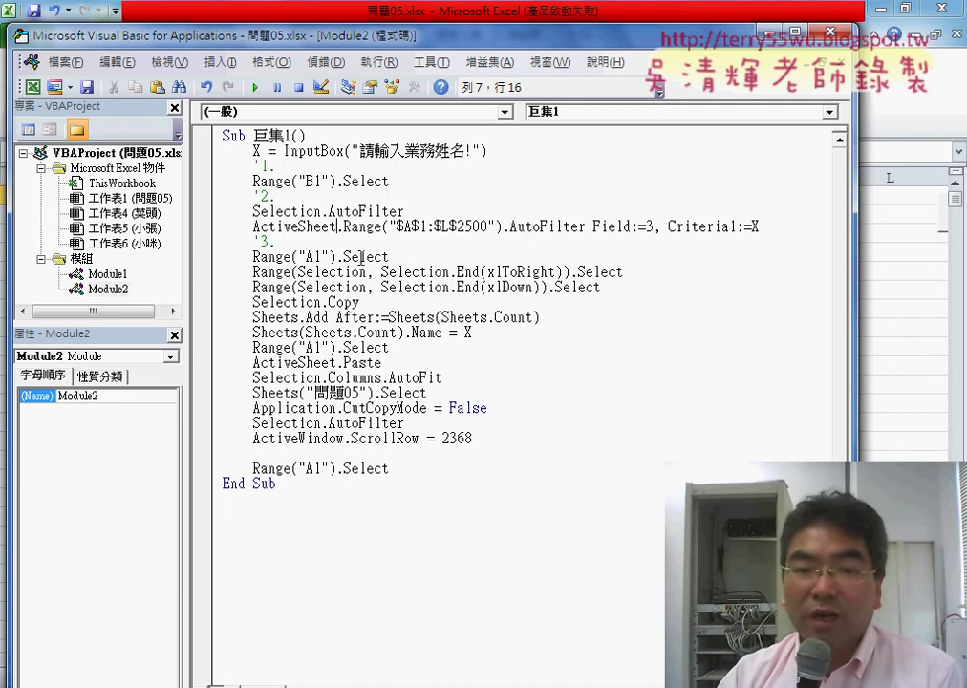
pyautogui.press('End')
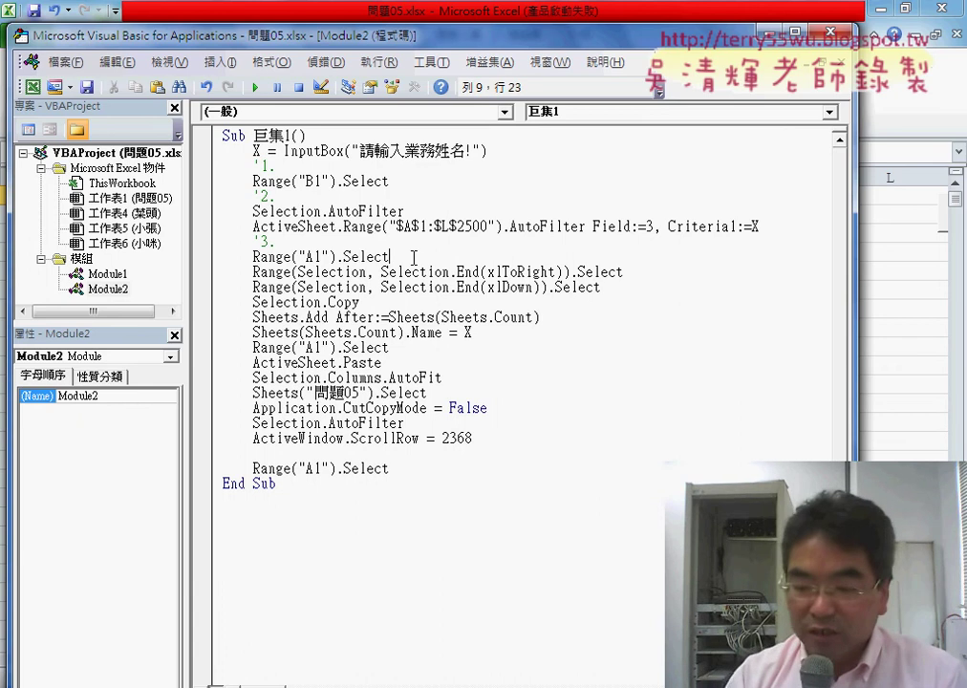
pyautogui.press('Return')
pyautogui.write("'")
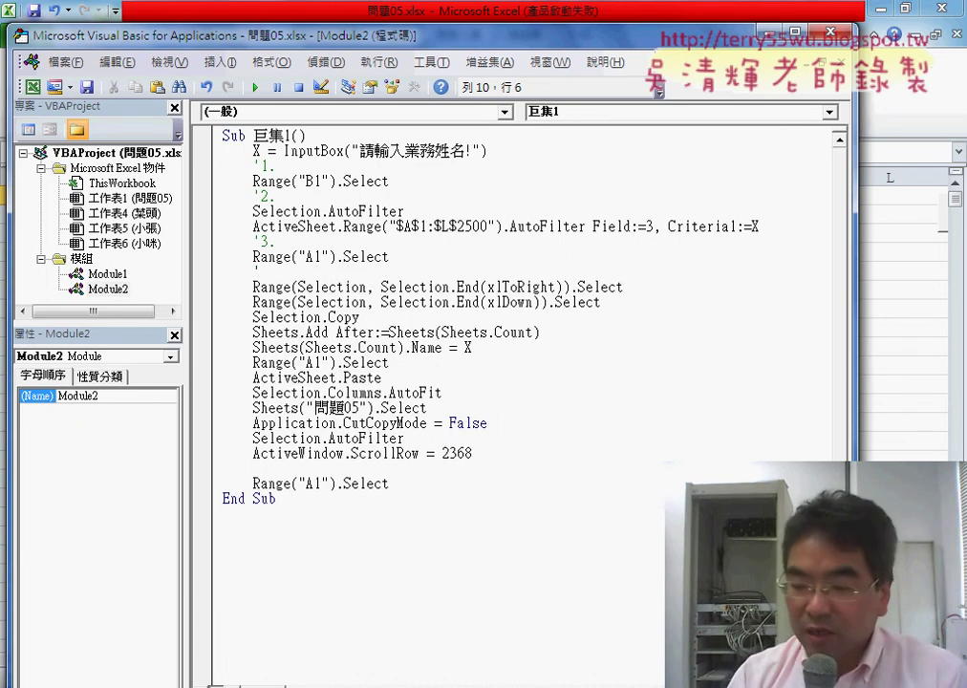
pyautogui.write('4.')
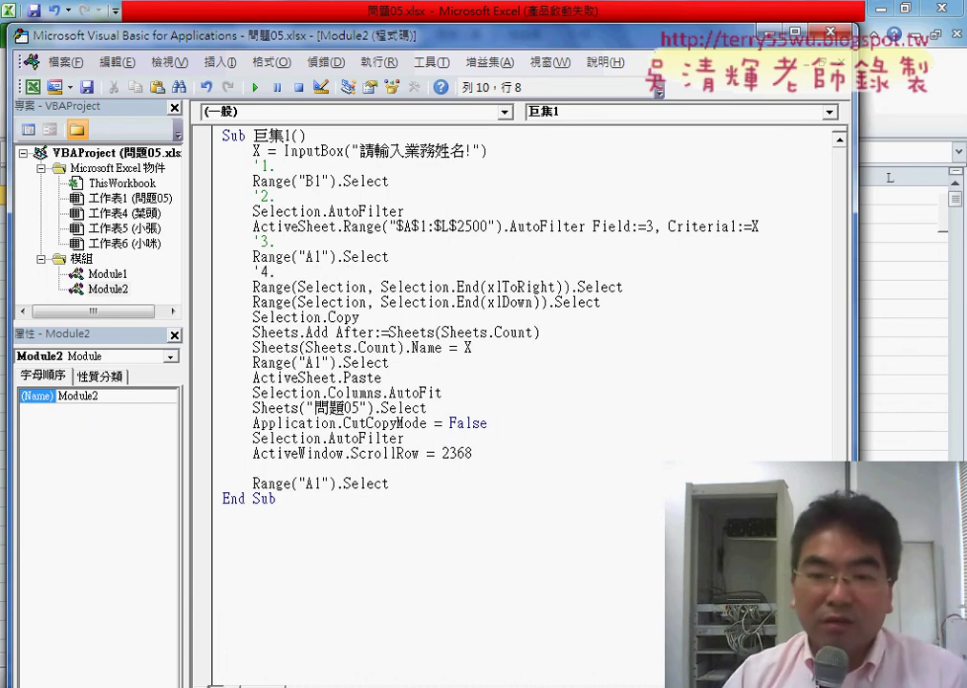
pyautogui.click(632, 304)
pyautogui.press('Return')
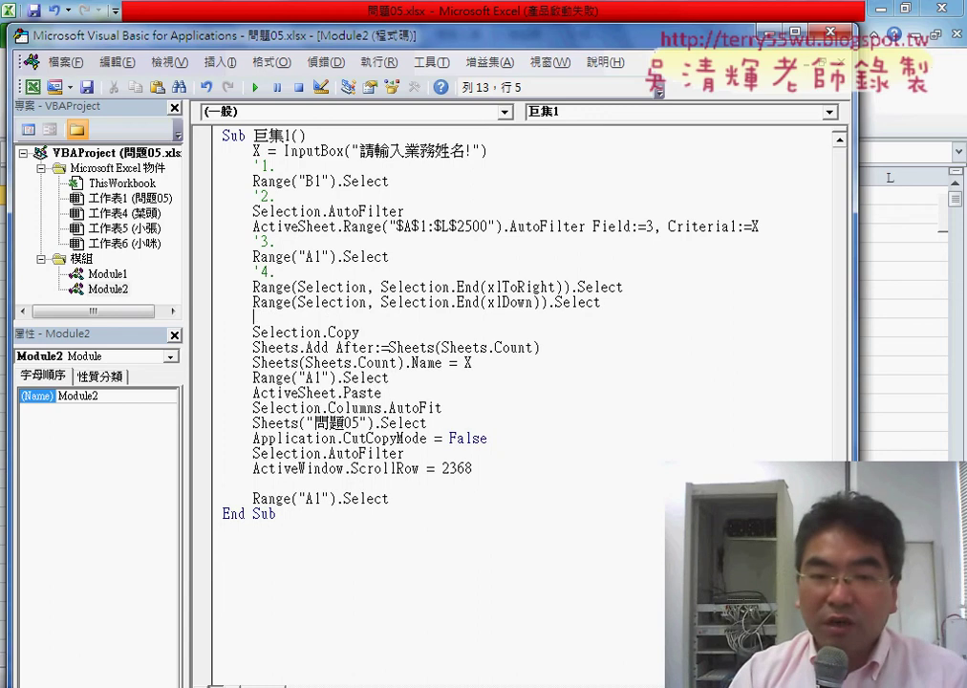
pyautogui.write("'5.")
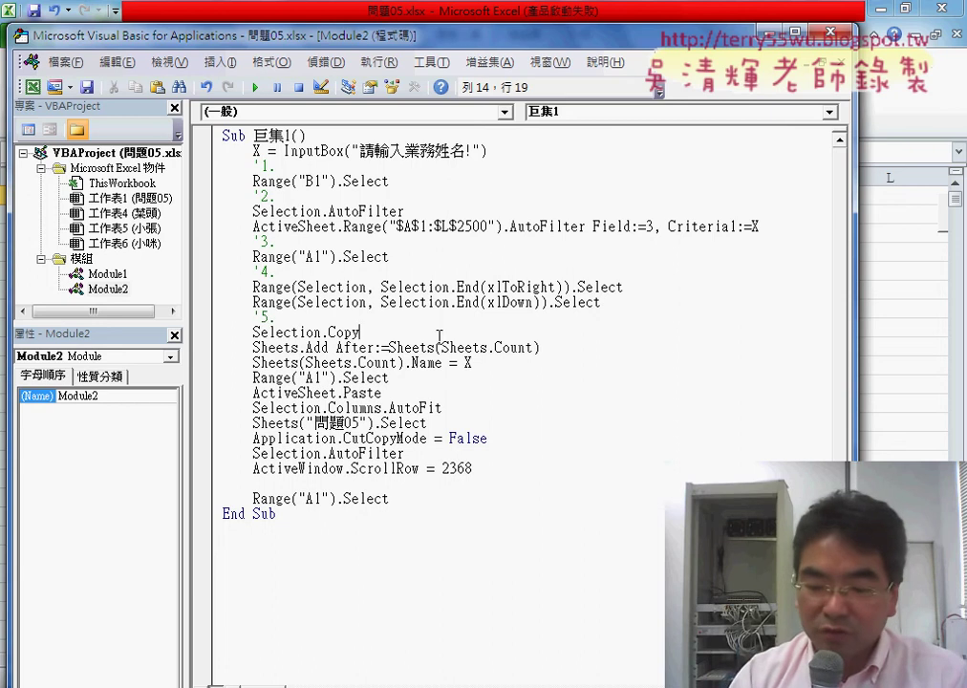
# Add step comments '6., '7. and '8. after Selection.Copy, the sheet-naming line and ActiveSheet.Paste.
pyautogui.press('Return')
pyautogui.write("'6.")
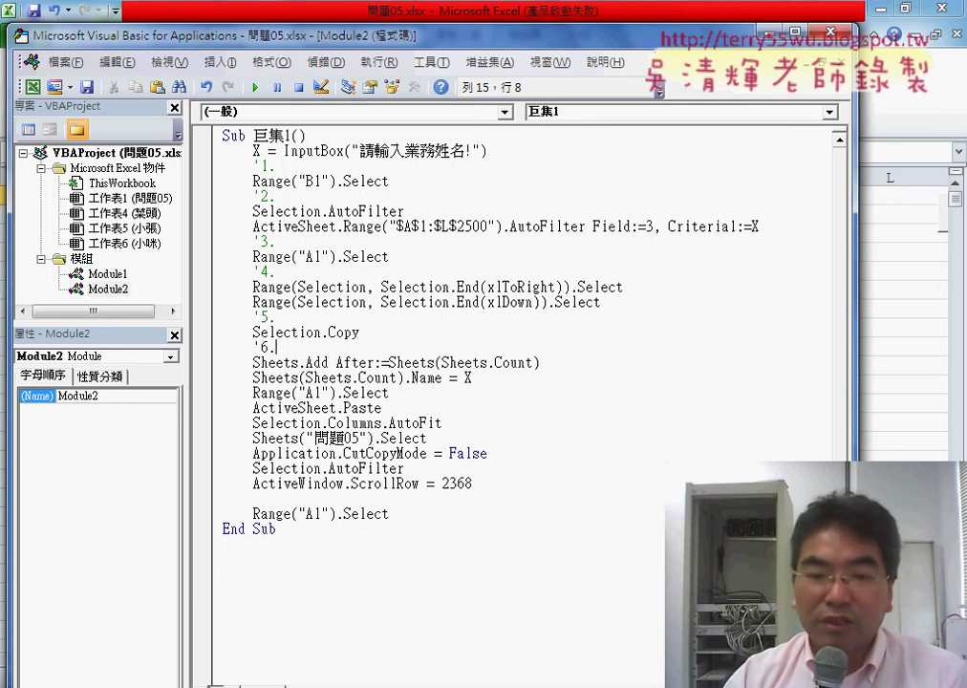
pyautogui.click(443, 423)
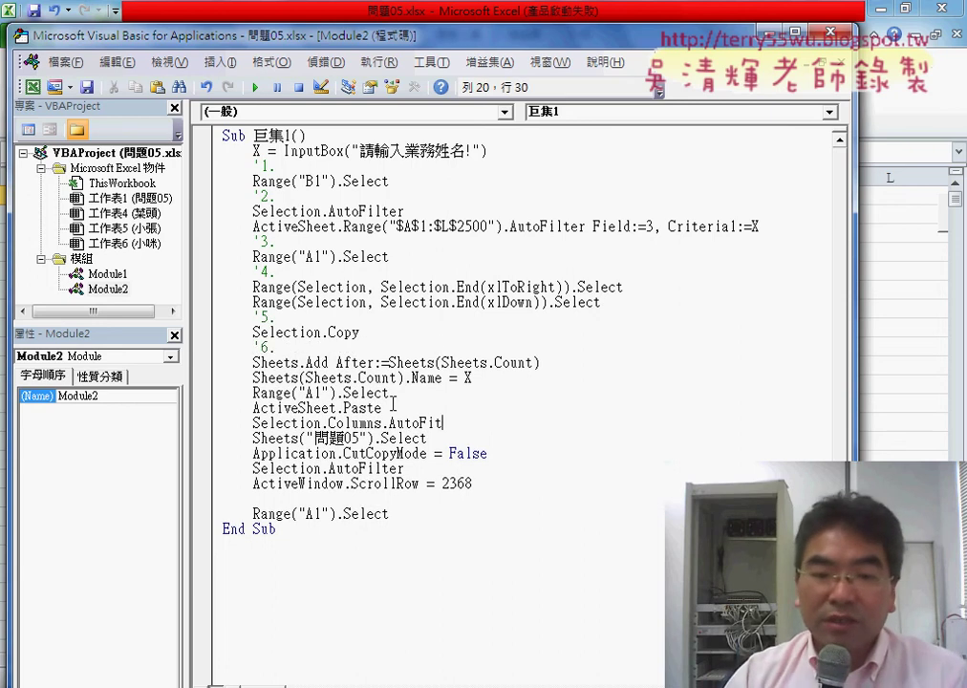
pyautogui.click(489, 379)
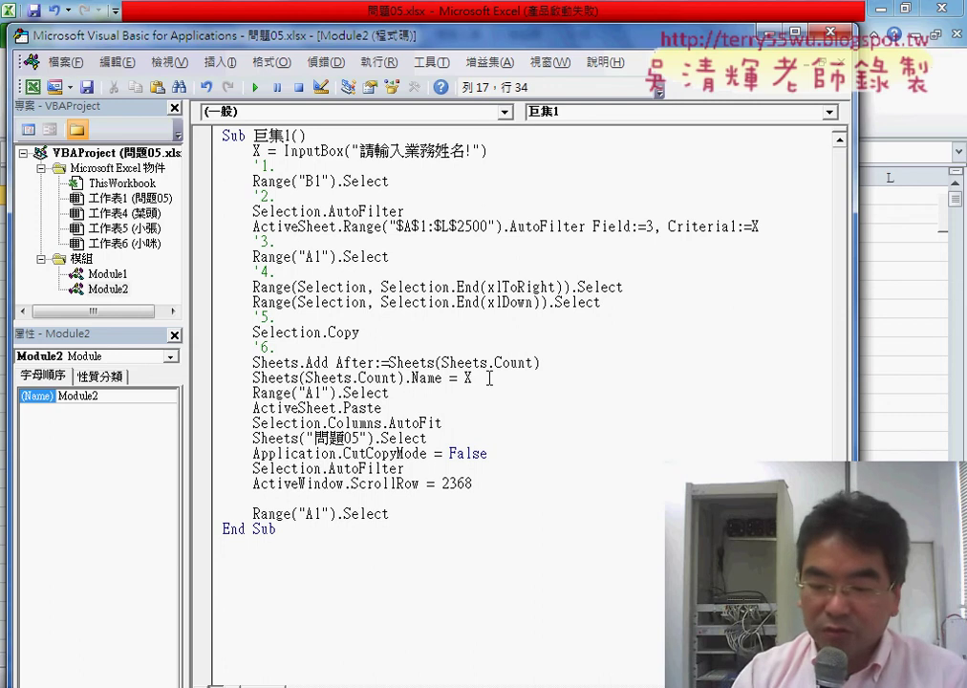
pyautogui.press('Return')
pyautogui.write("'")
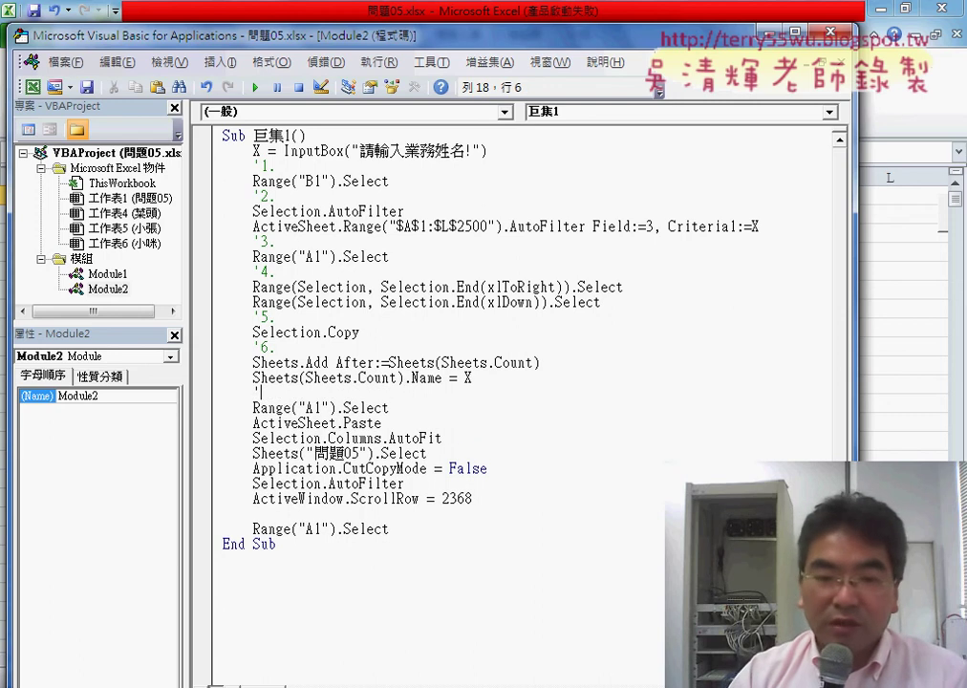
pyautogui.write('7.')
pyautogui.click(394, 424)
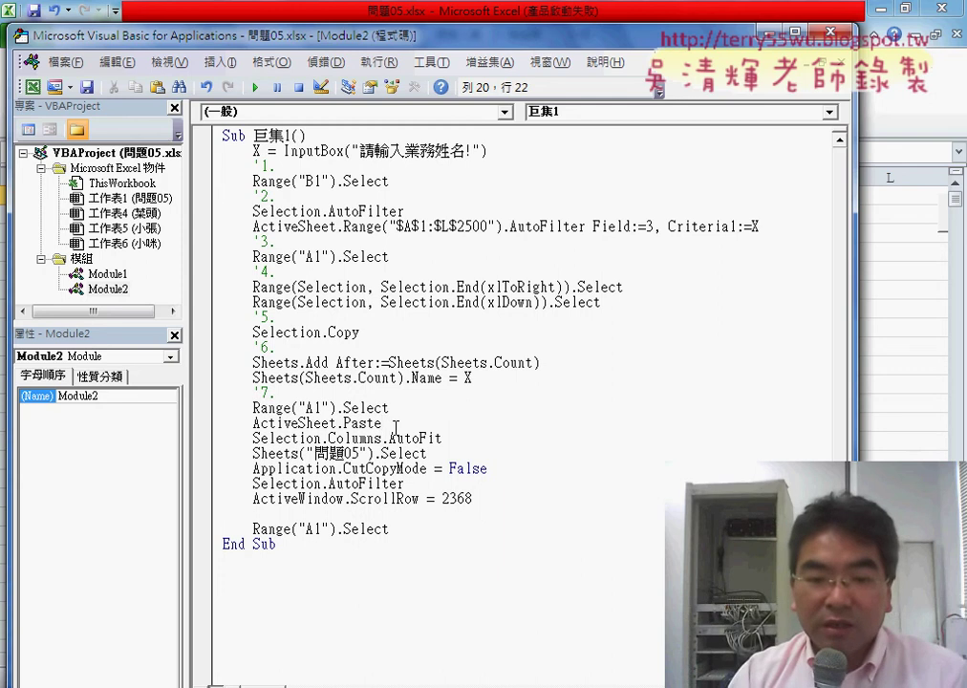
pyautogui.press('Return')
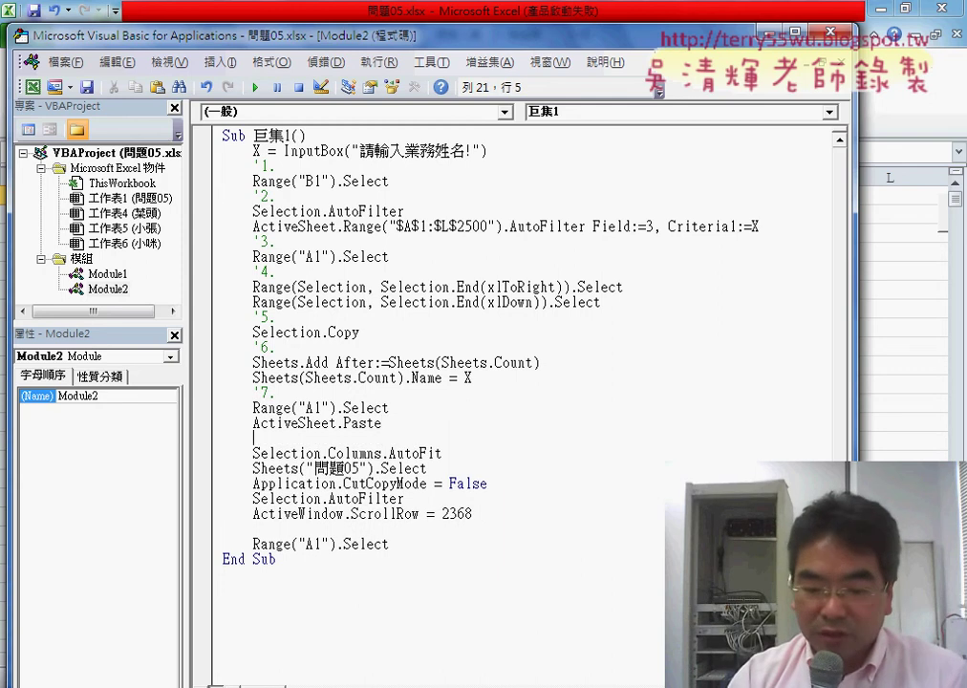
pyautogui.write("'8.")
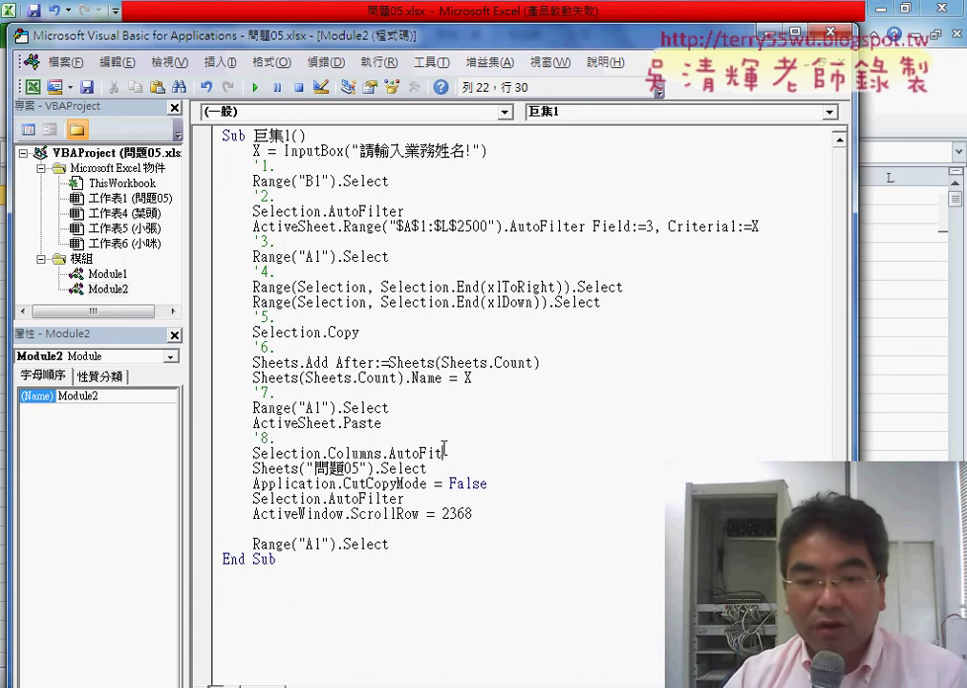
# Add a '9. comment below the Columns.AutoFit line, before Sheets("問題05").Select.
pyautogui.moveTo(445, 453); pyautogui.dragTo(390, 456)
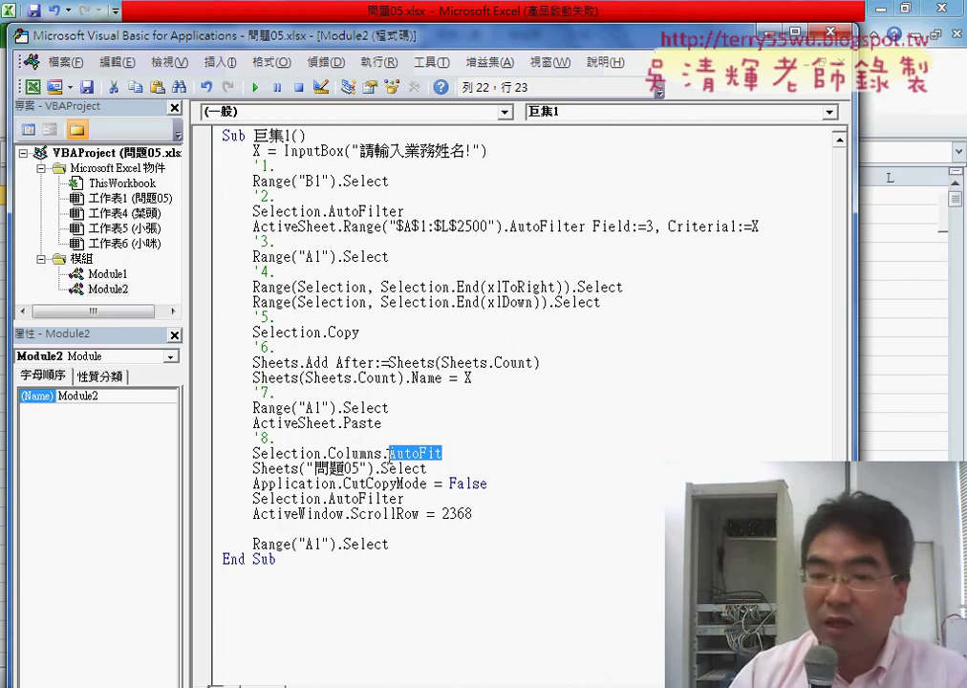
pyautogui.moveTo(391, 455); pyautogui.dragTo(331, 459)
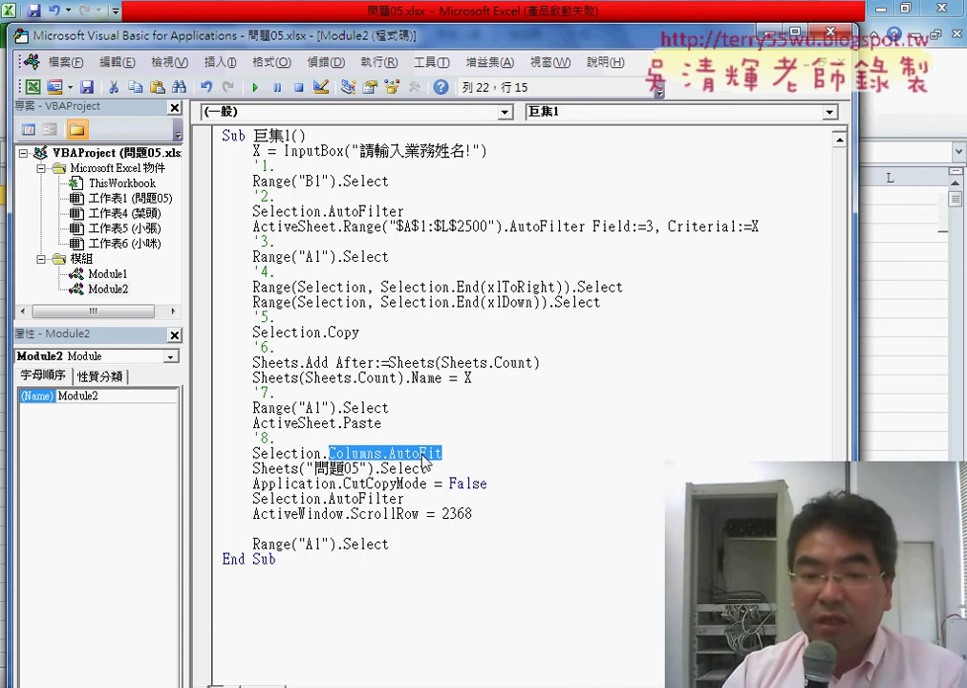
pyautogui.click(438, 470)
pyautogui.click(443, 454)
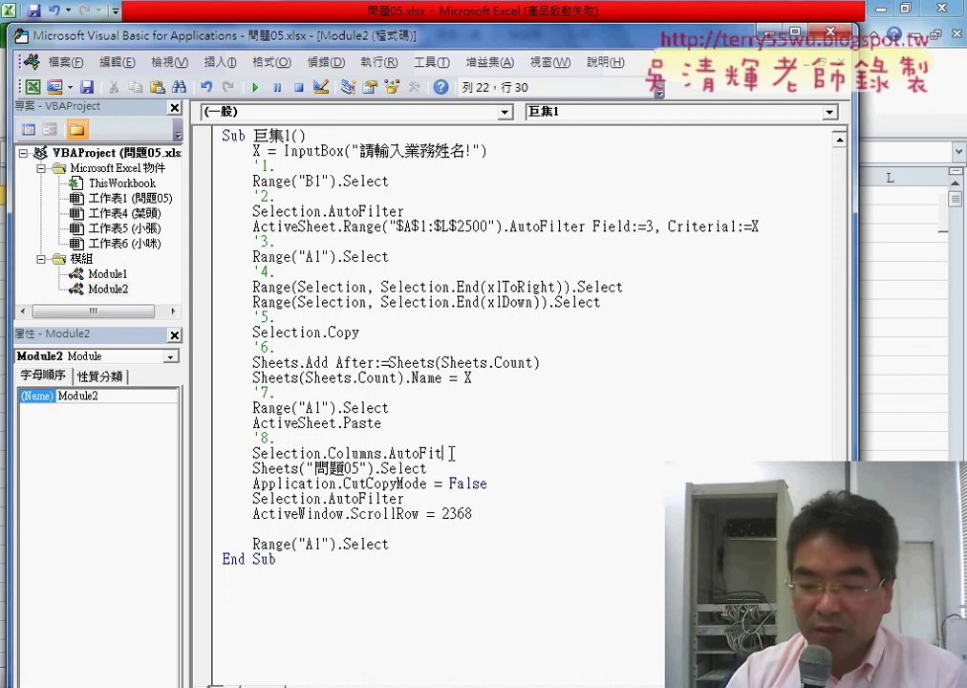
pyautogui.press('Return')
pyautogui.write("'")
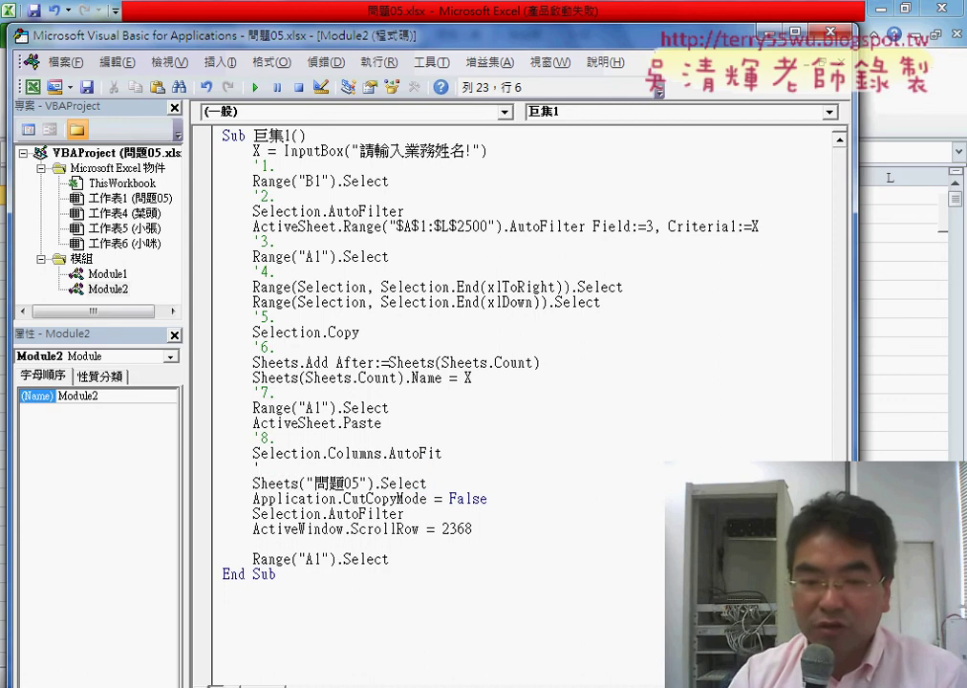
pyautogui.write('8')
pyautogui.press('BackSpace')
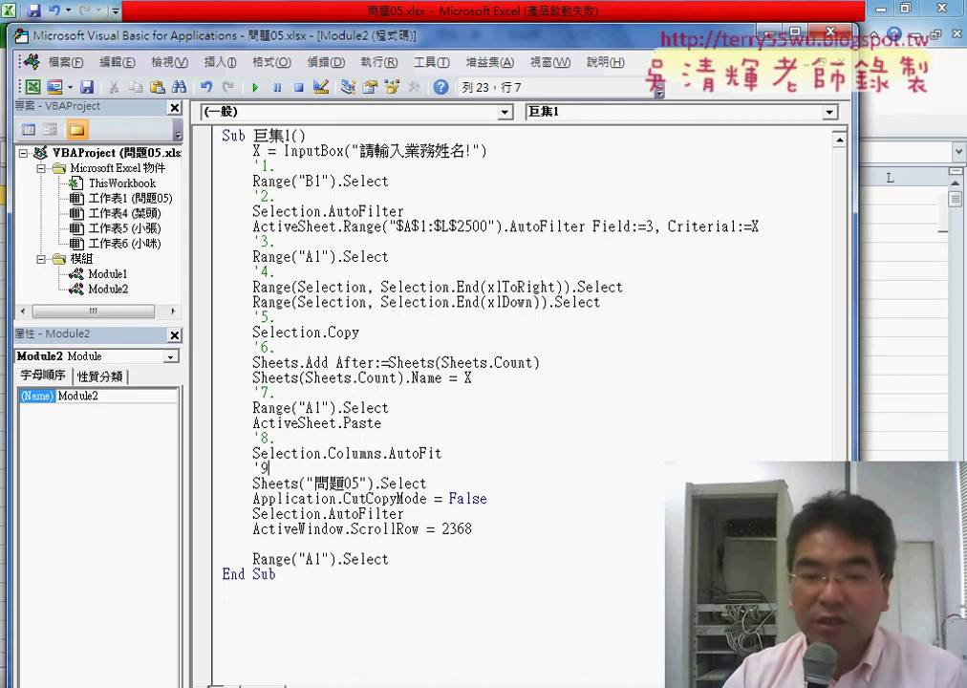
pyautogui.write('.')
# Add a '10. comment after CutCopyMode = False, labelling the Selection.AutoFilter step.
pyautogui.moveTo(469, 484); pyautogui.dragTo(258, 484)
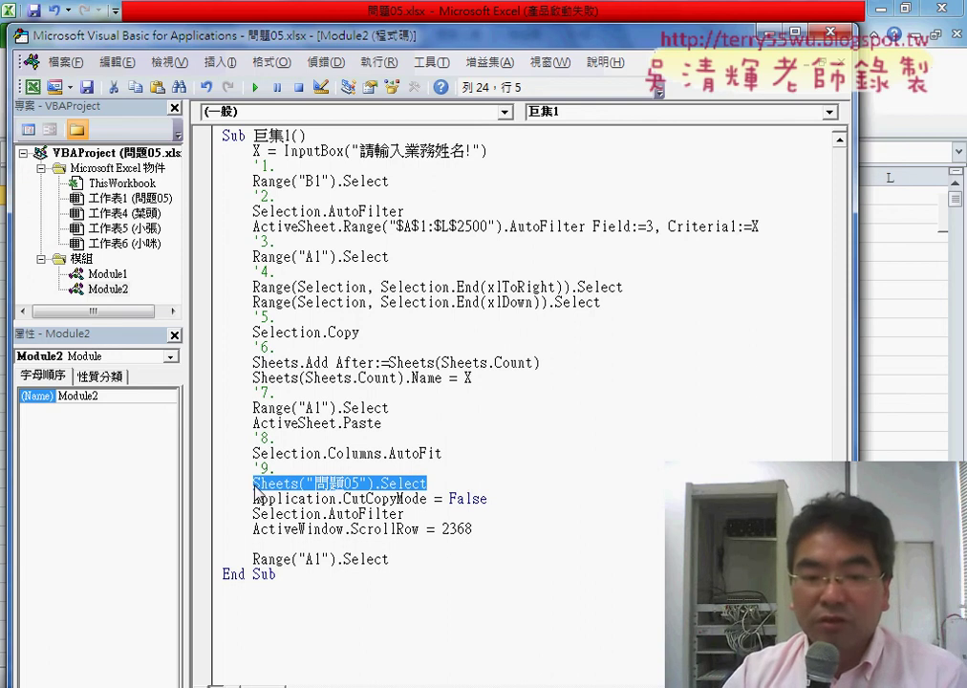
pyautogui.click(516, 498)
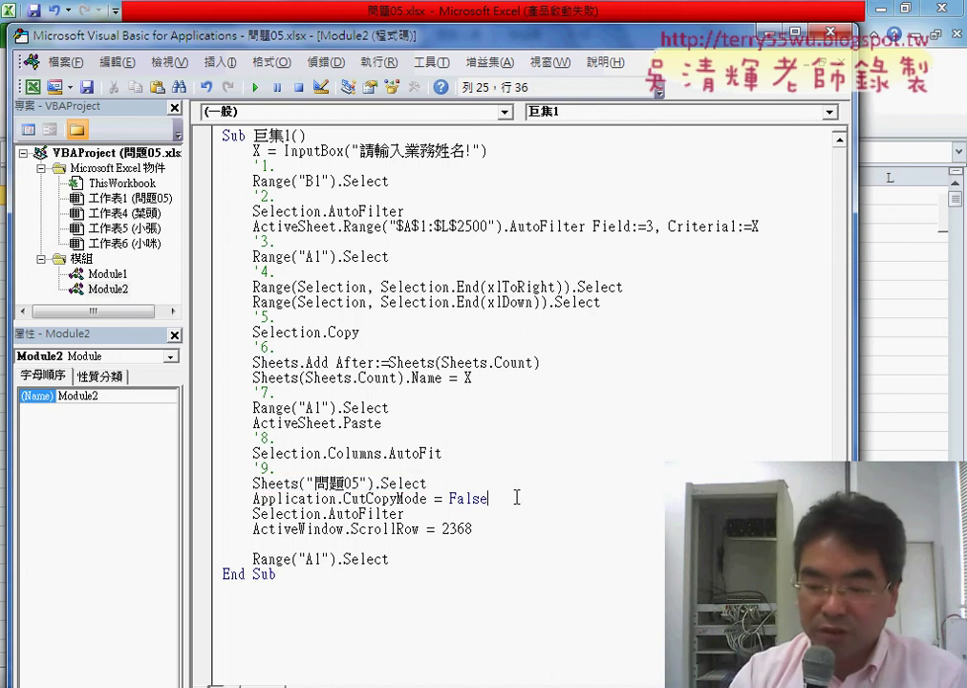
pyautogui.press('Return')
pyautogui.write("'1")
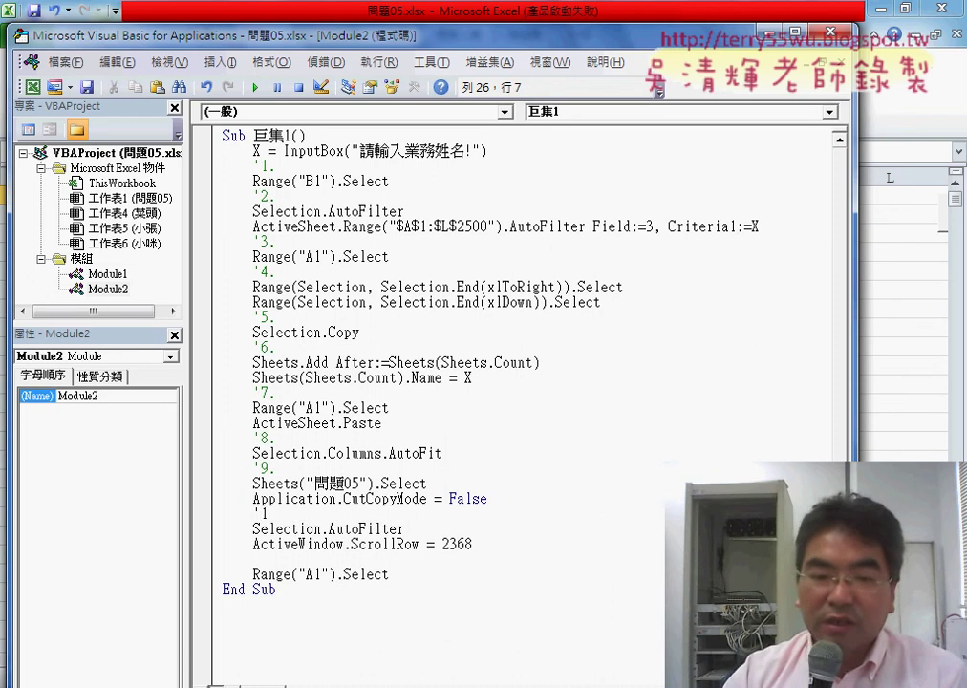
pyautogui.write('0.')
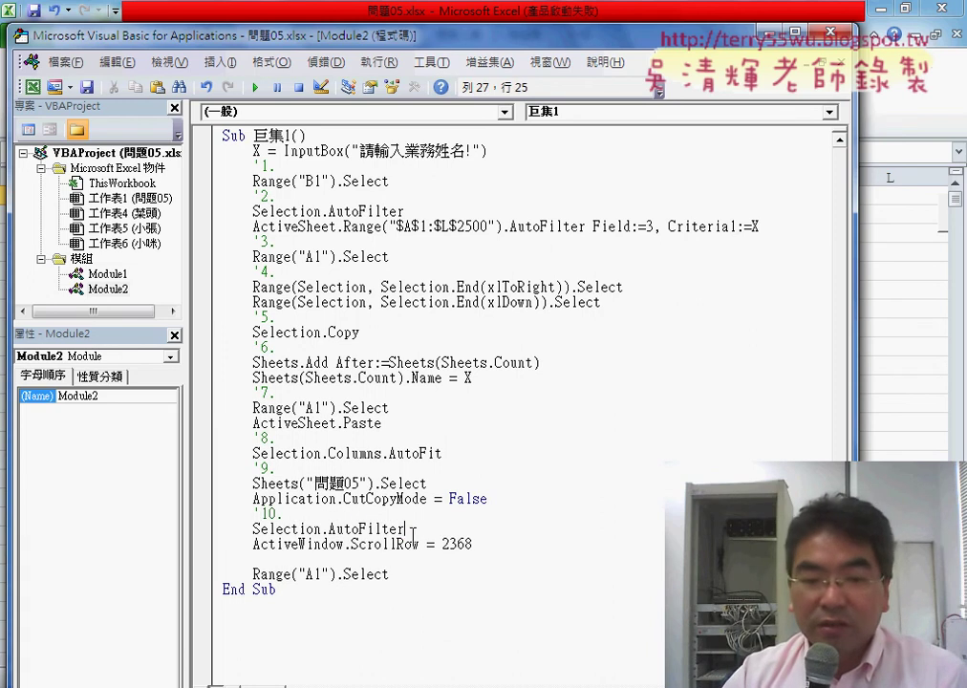
pyautogui.moveTo(413, 531); pyautogui.dragTo(309, 537)
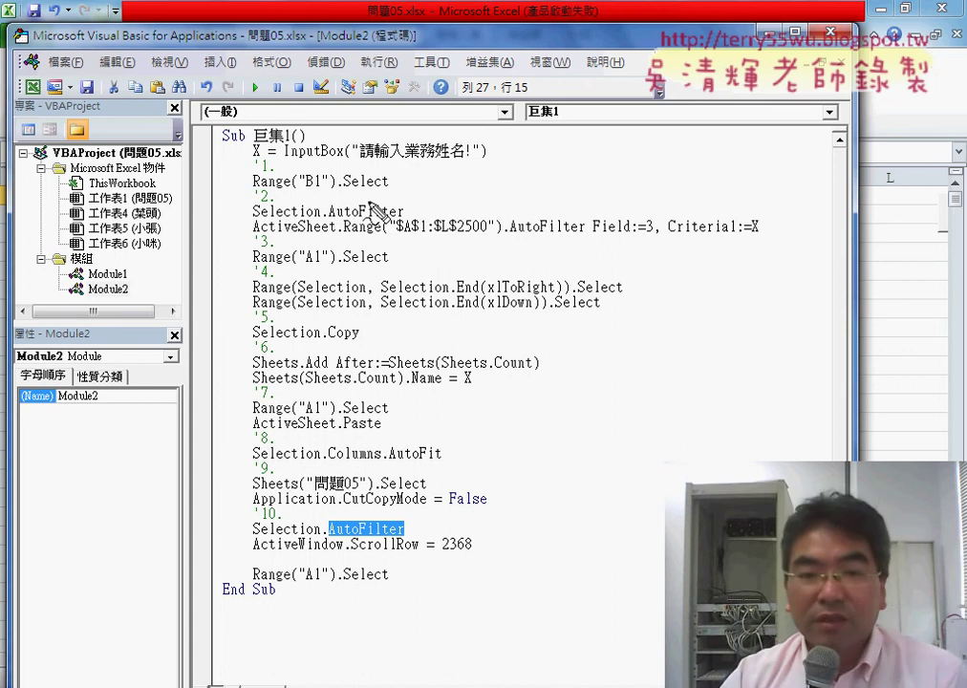
pyautogui.moveTo(402, 220)
pyautogui.mouseDown()
pyautogui.moveTo(281, 226)
pyautogui.moveTo(400, 209)
pyautogui.moveTo(409, 232)
pyautogui.mouseUp()
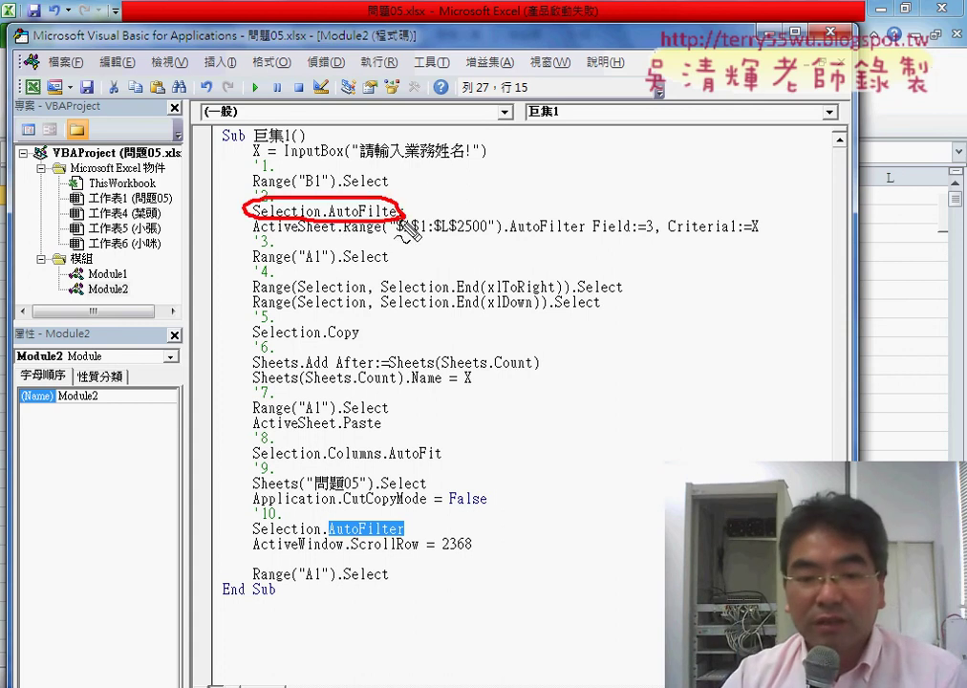
pyautogui.moveTo(401, 537)
pyautogui.mouseDown()
pyautogui.moveTo(246, 525)
pyautogui.moveTo(421, 530)
pyautogui.mouseUp()
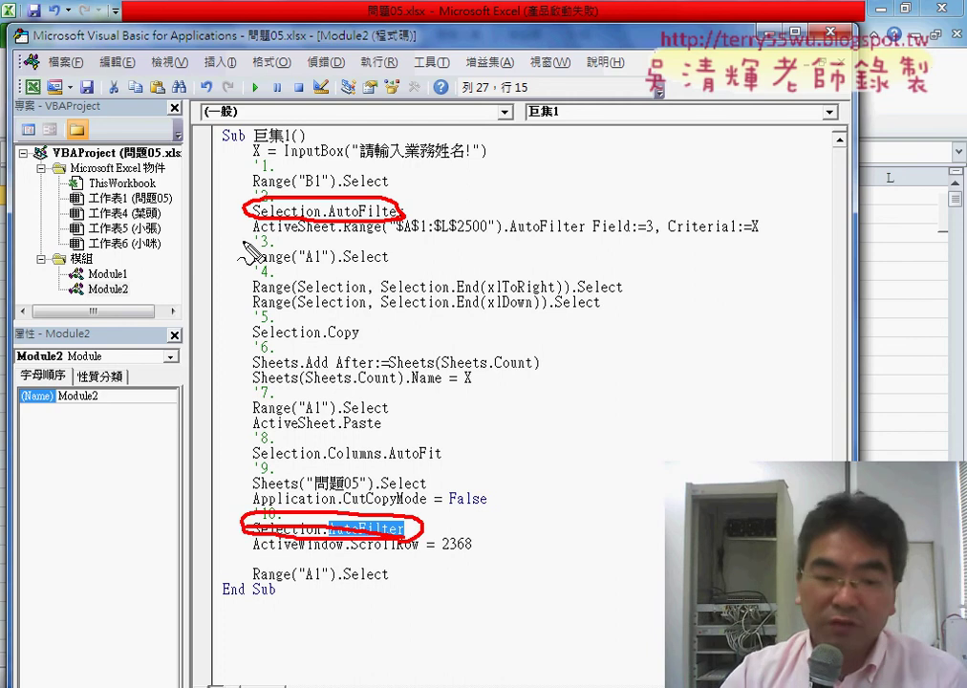
# Delete the ActiveWindow.ScrollRow = 2368 line and its leftover blank line.
pyautogui.press('Escape')
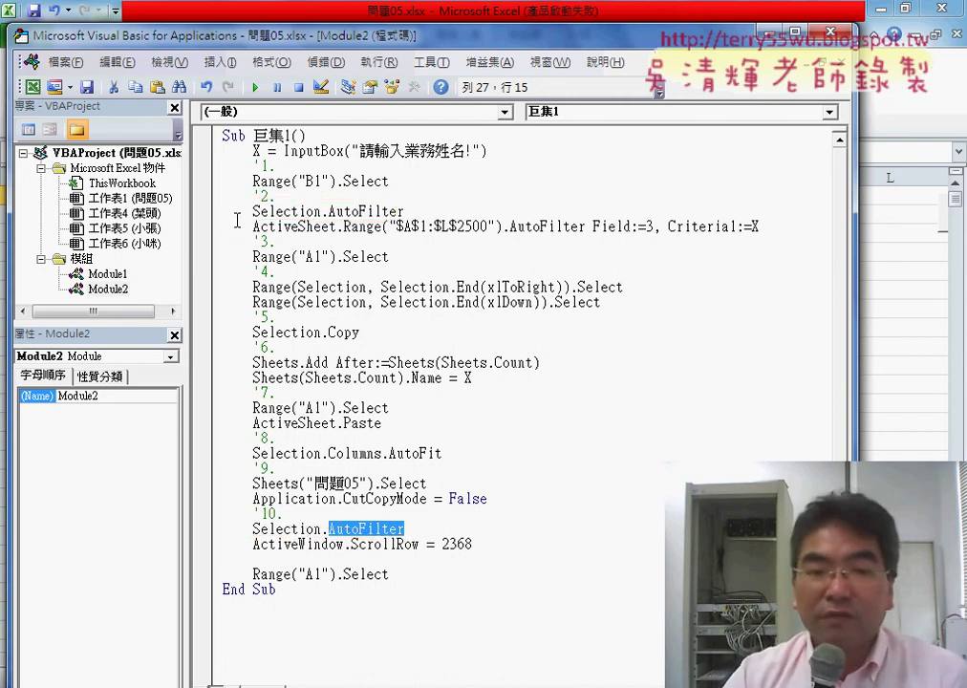
pyautogui.moveTo(404, 212); pyautogui.dragTo(253, 211)
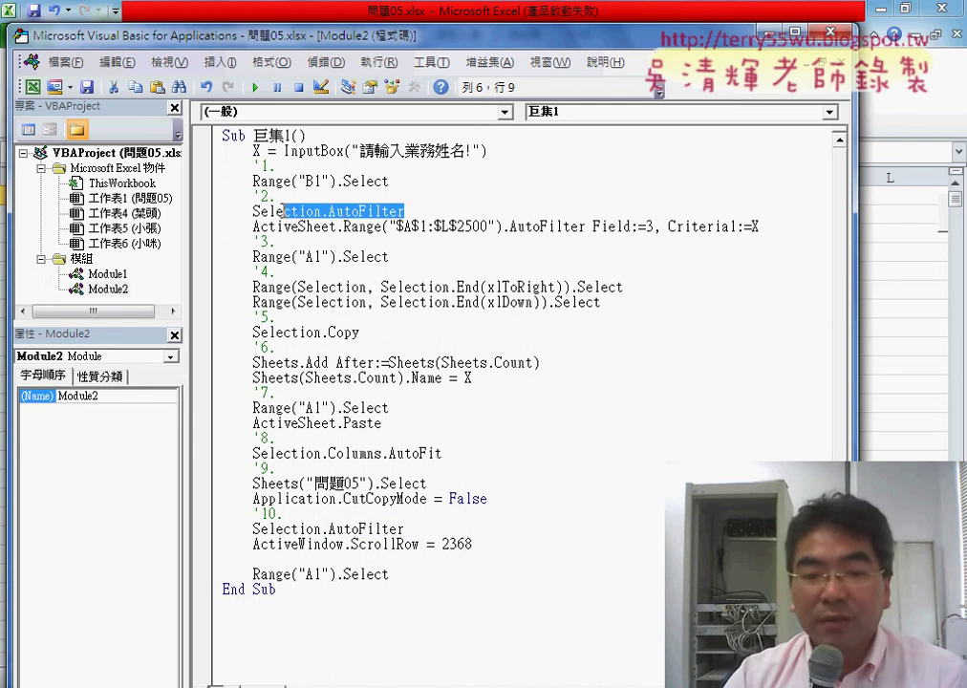
pyautogui.moveTo(405, 529); pyautogui.dragTo(253, 531)
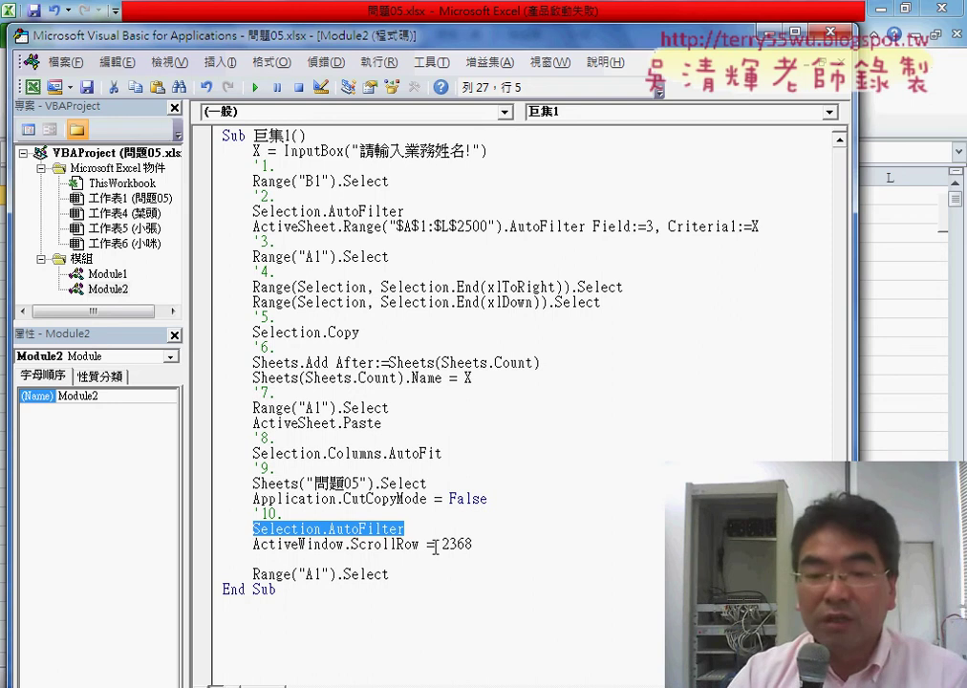
pyautogui.click(473, 544)
pyautogui.keyDown('shift'); pyautogui.click(205, 552); pyautogui.keyUp('shift')
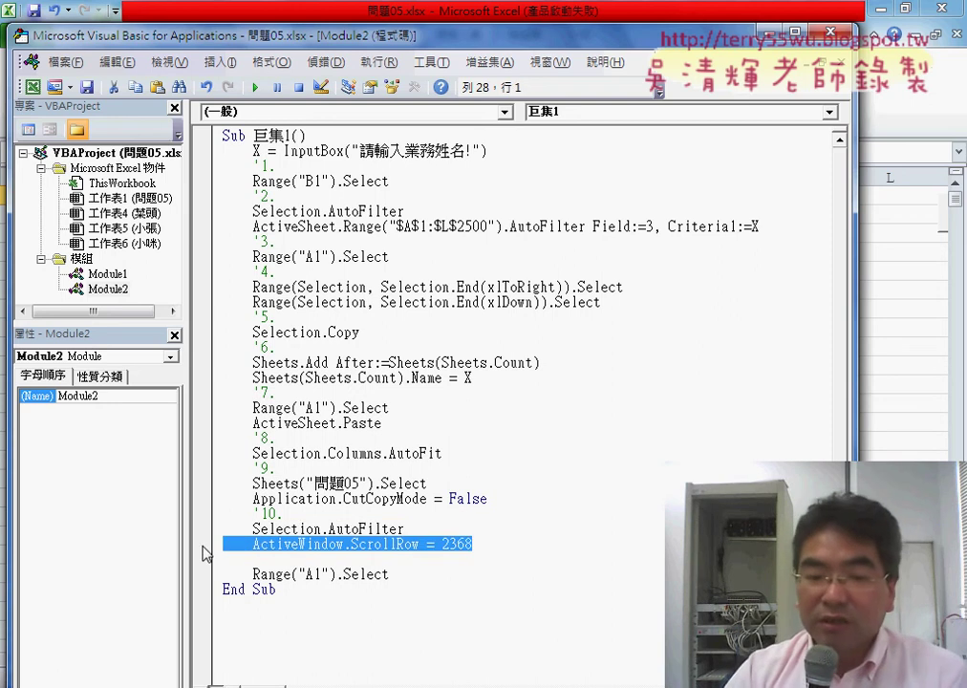
pyautogui.press('Delete')
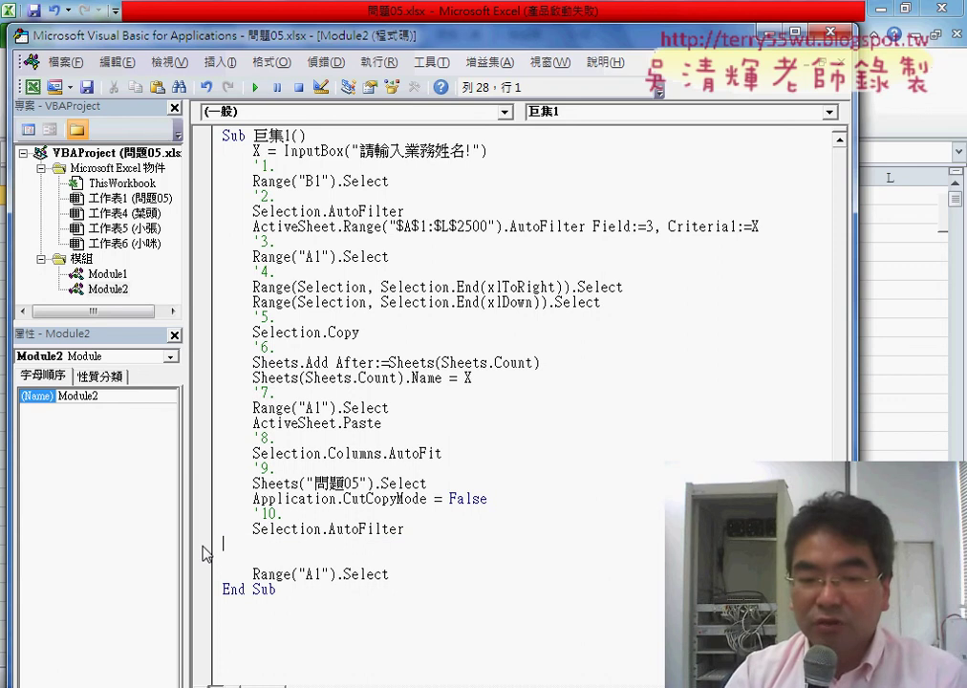
pyautogui.press('Delete')
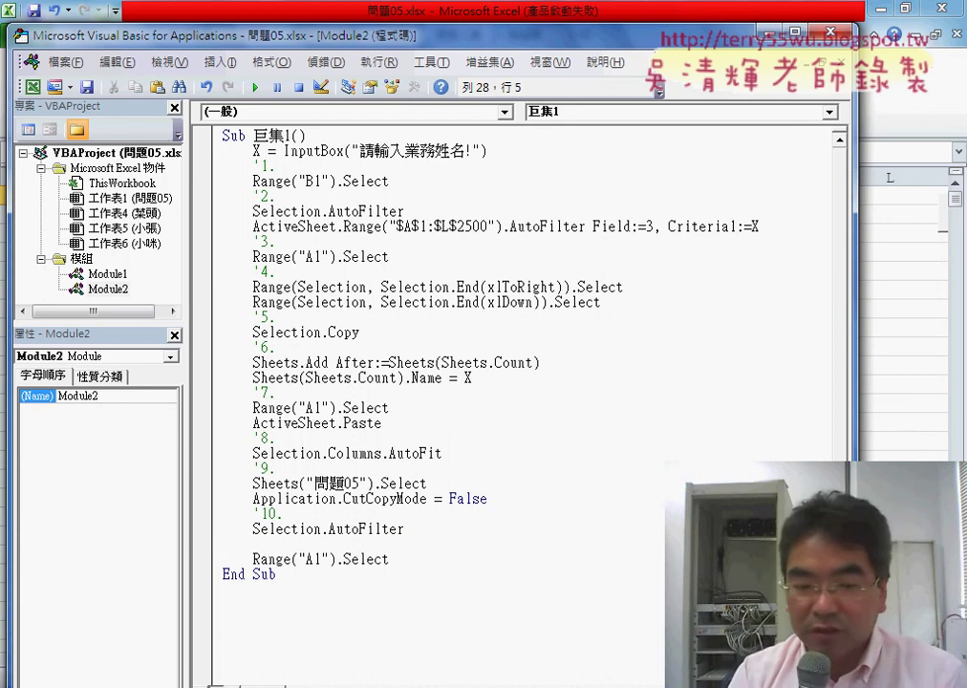
# Type the '11. comment above the closing Range("A1").Select line.
pyautogui.write('1')
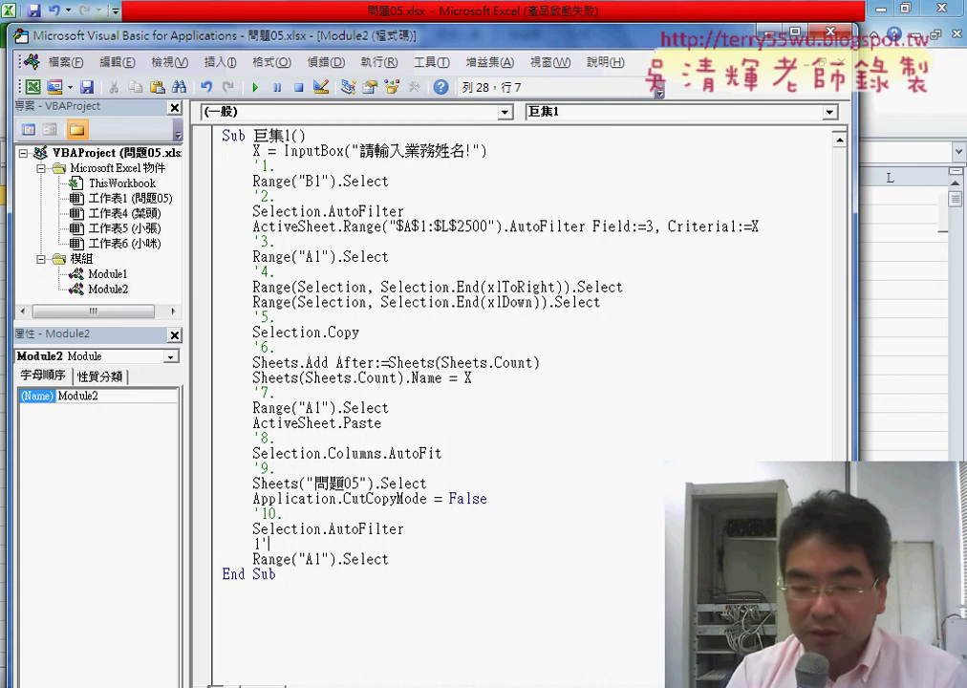
pyautogui.press('BackSpace')
pyautogui.press('BackSpace')
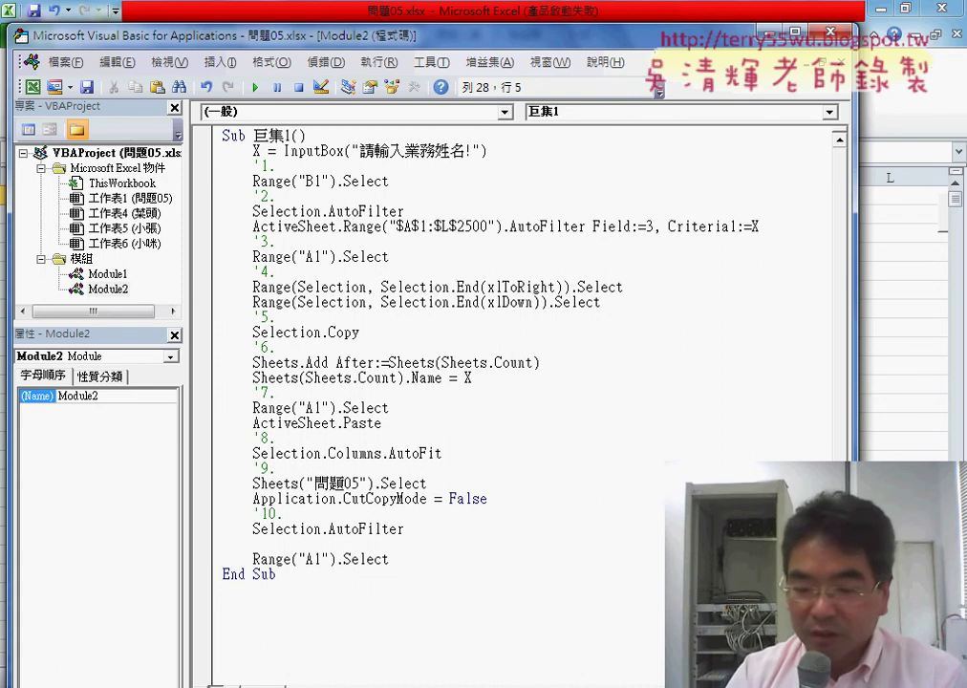
pyautogui.write("'11.")
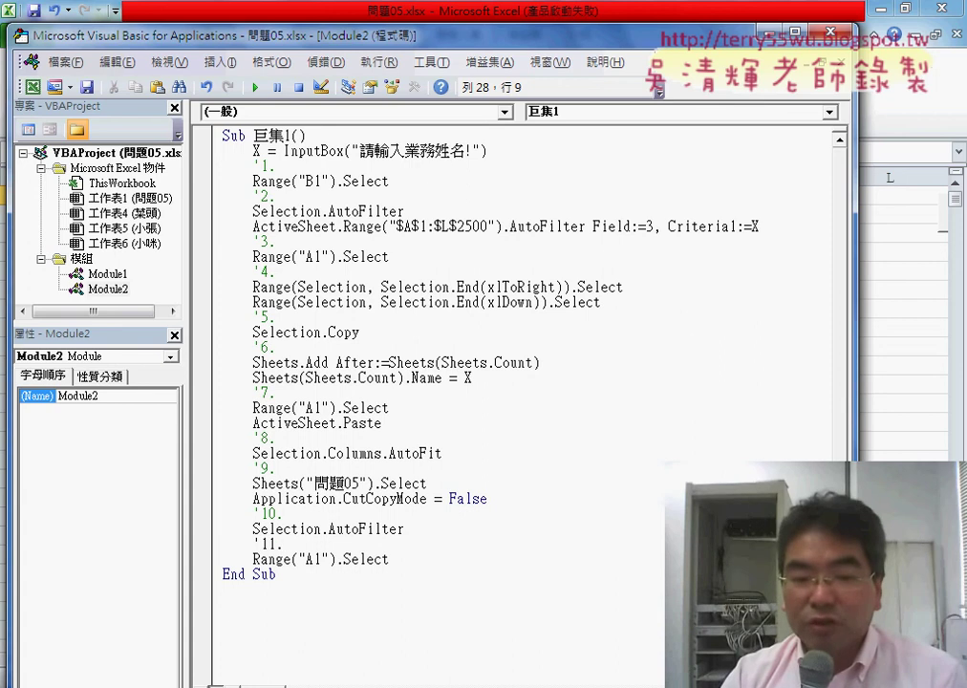
pyautogui.moveTo(406, 566); pyautogui.dragTo(252, 566)
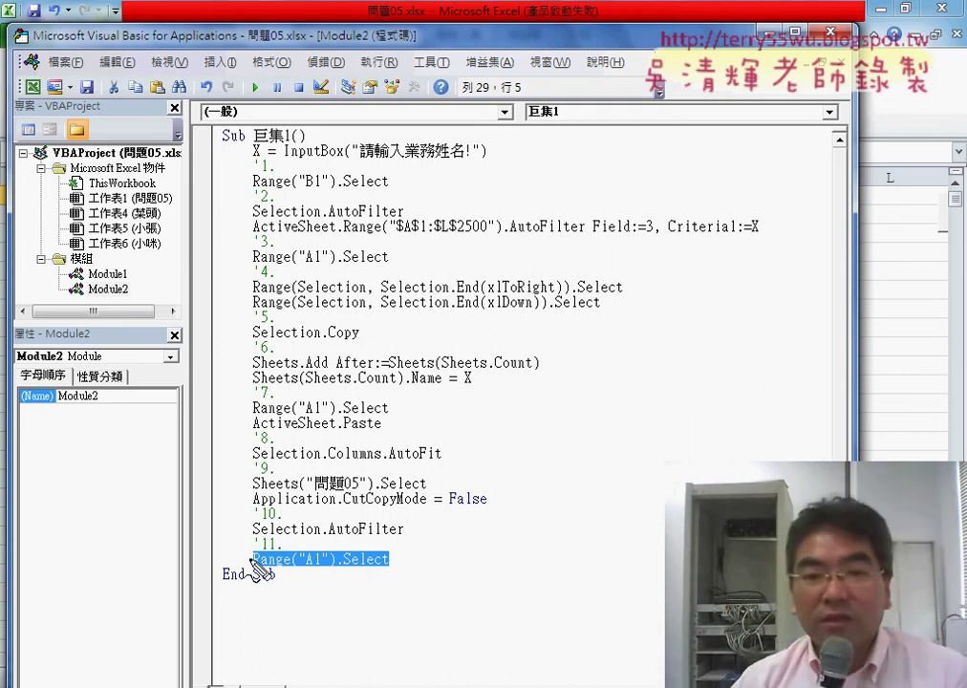
pyautogui.moveTo(484, 162)
pyautogui.mouseDown()
pyautogui.moveTo(351, 143)
pyautogui.moveTo(499, 153)
pyautogui.mouseUp()
pyautogui.moveTo(748, 221); pyautogui.dragTo(751, 248)
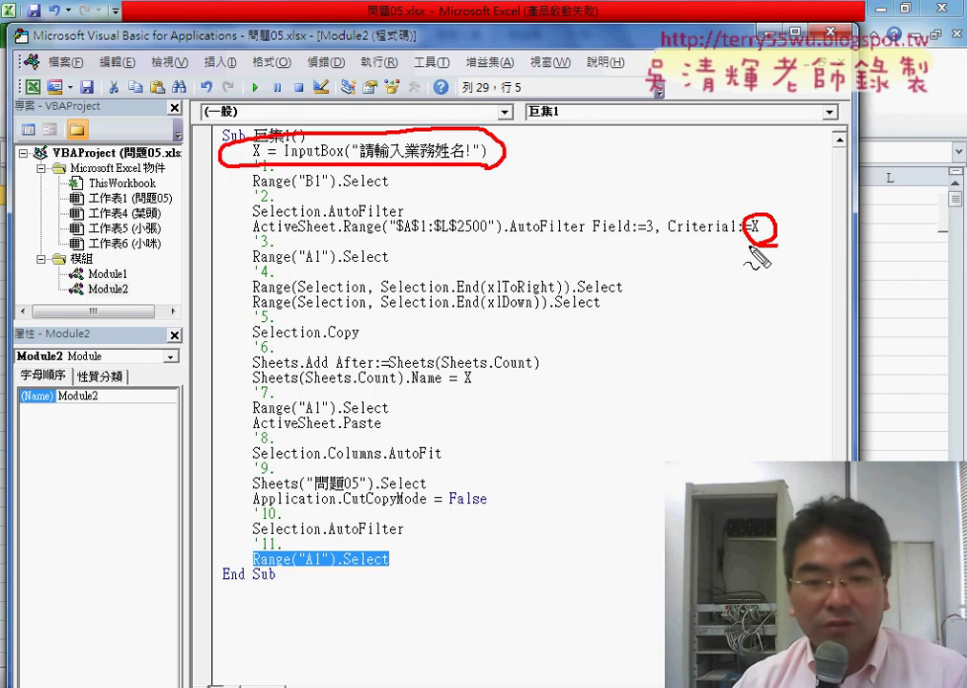
pyautogui.moveTo(247, 387); pyautogui.dragTo(488, 387)
pyautogui.moveTo(317, 394)
pyautogui.mouseDown()
pyautogui.moveTo(402, 378)
pyautogui.moveTo(398, 388)
pyautogui.mouseUp()
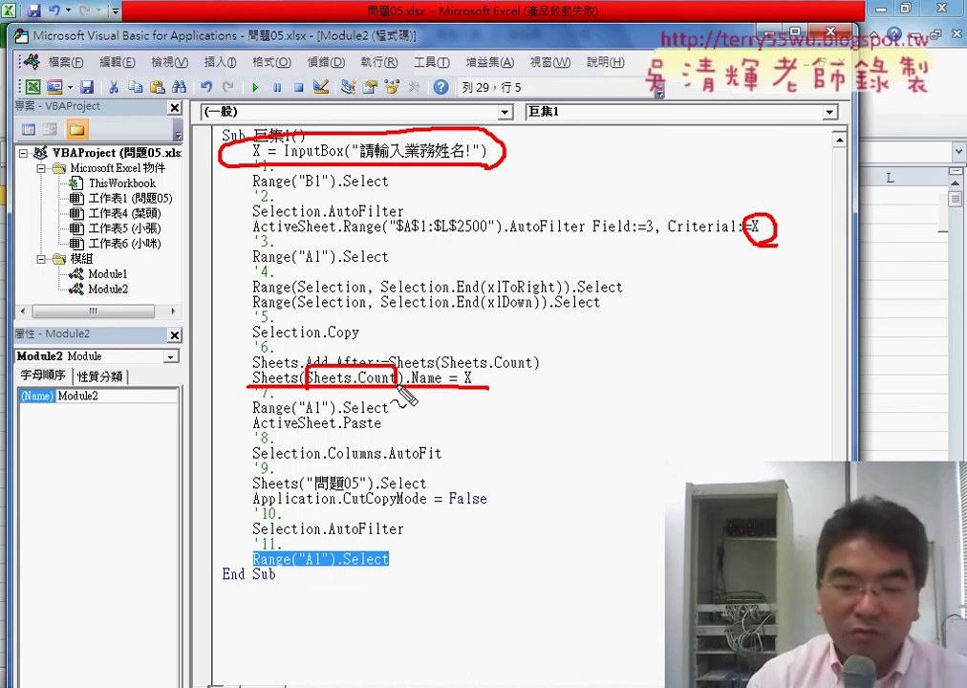
pyautogui.press('Escape')
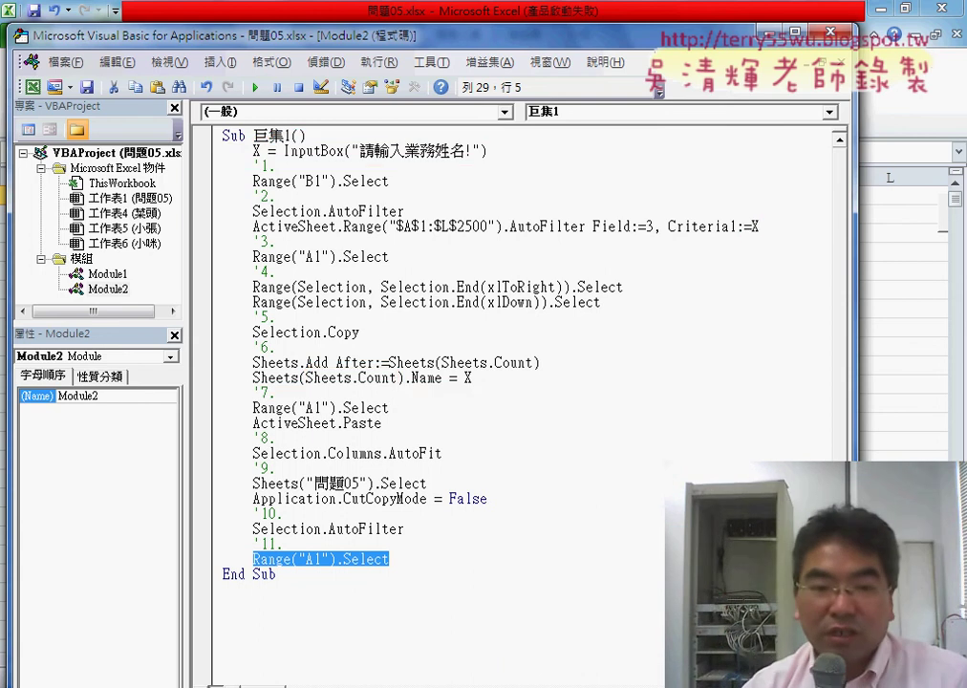
pyautogui.scroll(5, 334, 402)
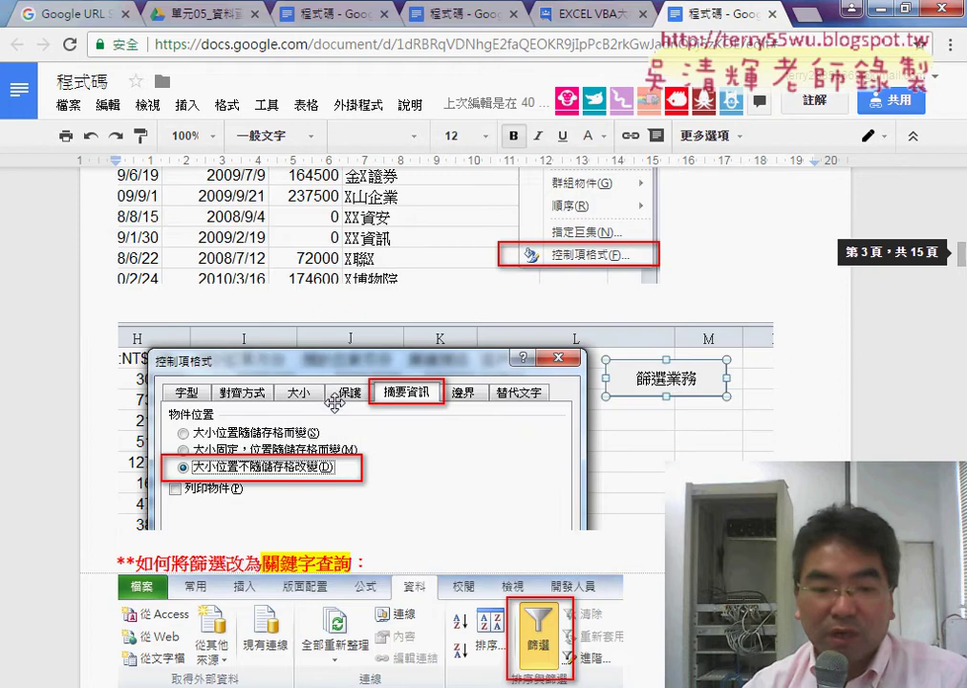
pyautogui.scroll(-5, 335, 402)
pyautogui.scroll(-5, 335, 402)
pyautogui.scroll(-3, 335, 403)
pyautogui.scroll(-3, 336, 406)
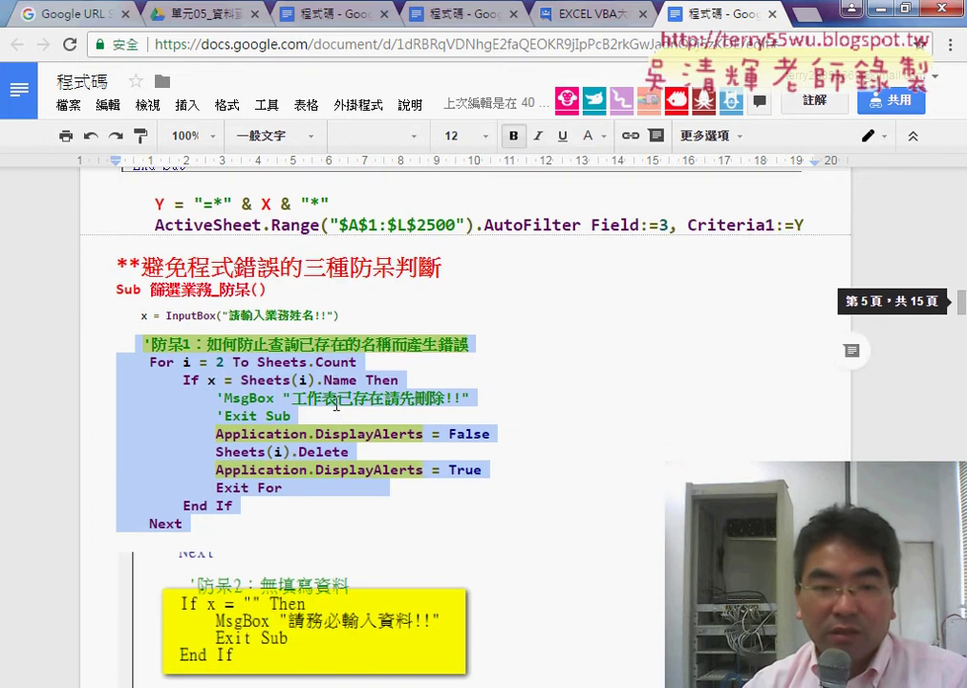
pyautogui.scroll(10, 335, 406)
pyautogui.scroll(10, 334, 403)
pyautogui.scroll(3, 334, 403)
pyautogui.scroll(3, 334, 402)
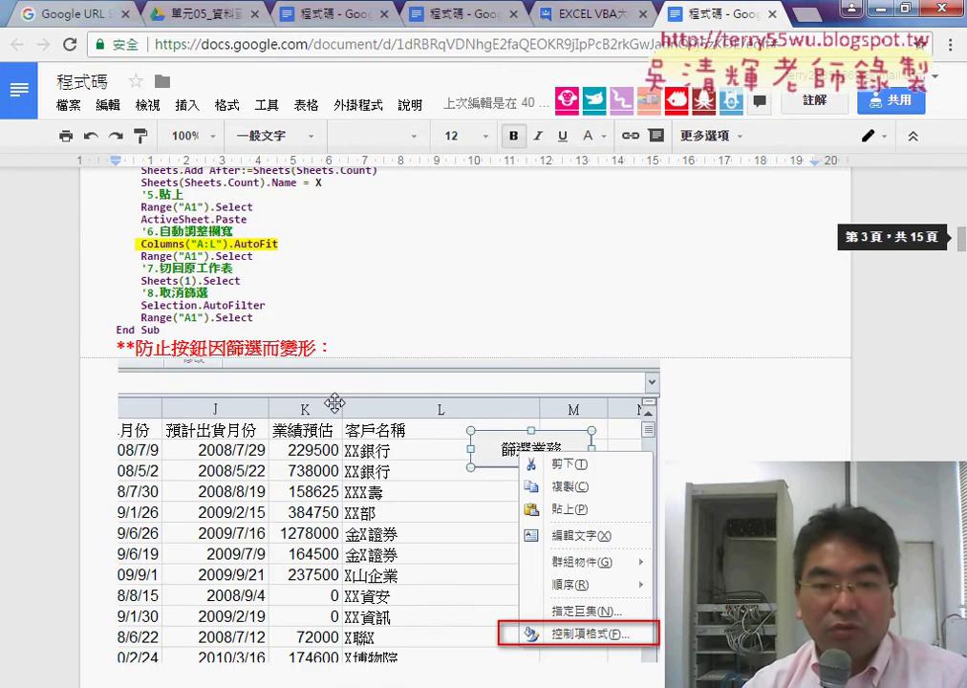
pyautogui.scroll(3, 335, 402)
pyautogui.scroll(1, 335, 403)
pyautogui.scroll(1, 336, 404)
pyautogui.scroll(3, 336, 403)
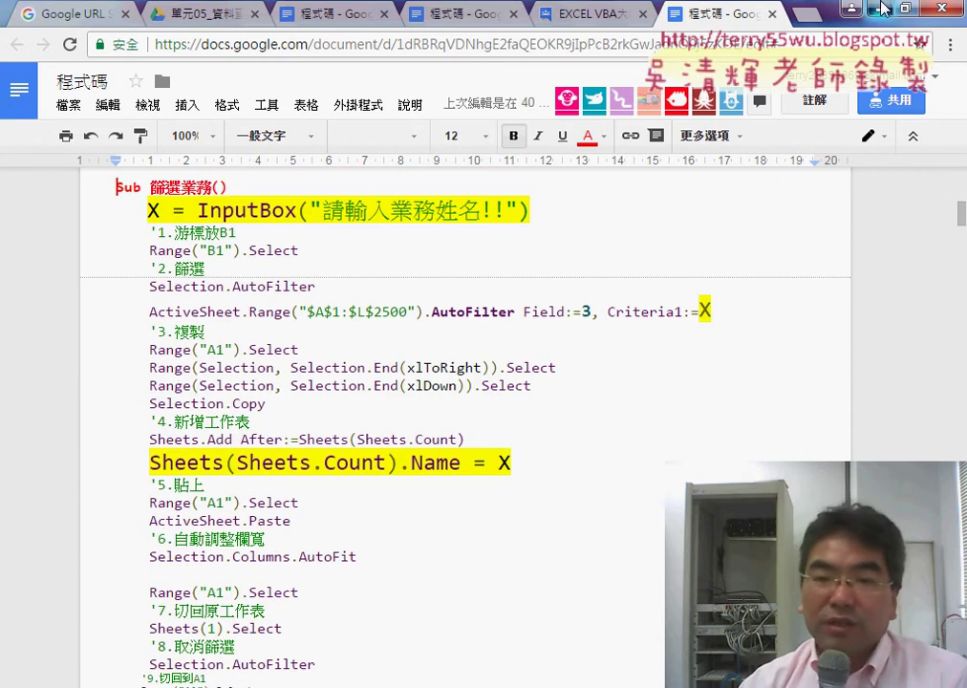
pyautogui.hotkey('alt', 'Tab')
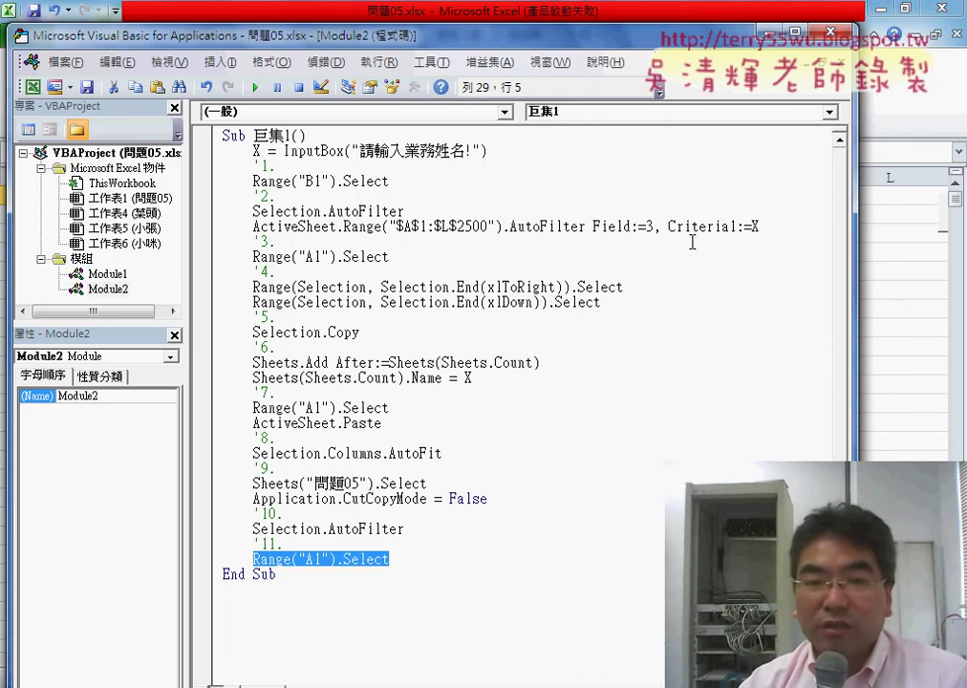
# Run the filter macro with a salesperson's name entered in the prompt.
pyautogui.moveTo(256, 36); pyautogui.dragTo(597, 48)
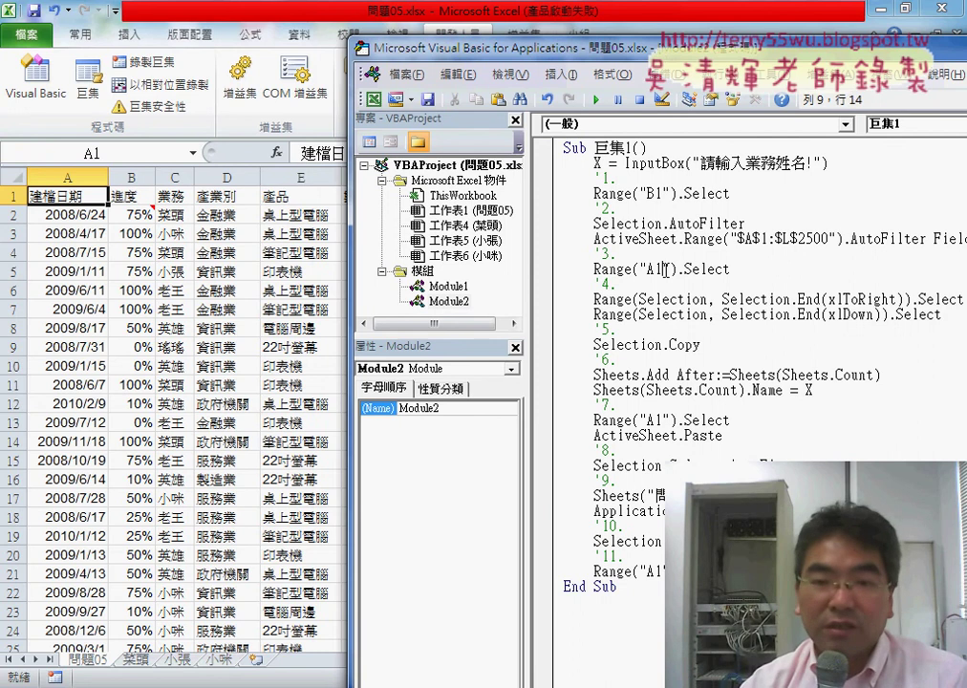
pyautogui.click(596, 99)
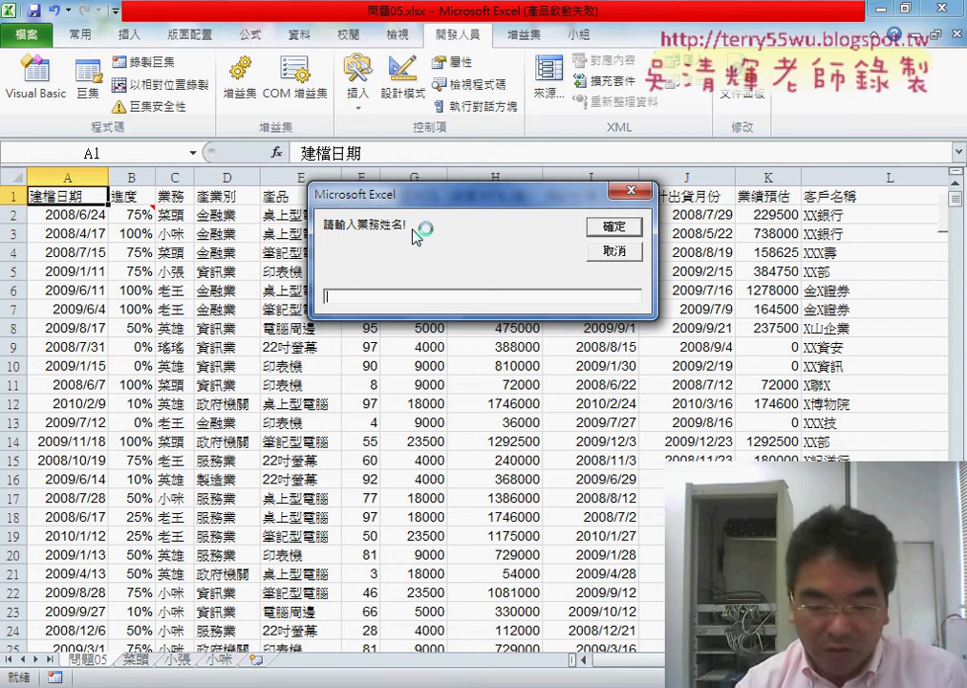
pyautogui.write('老王')
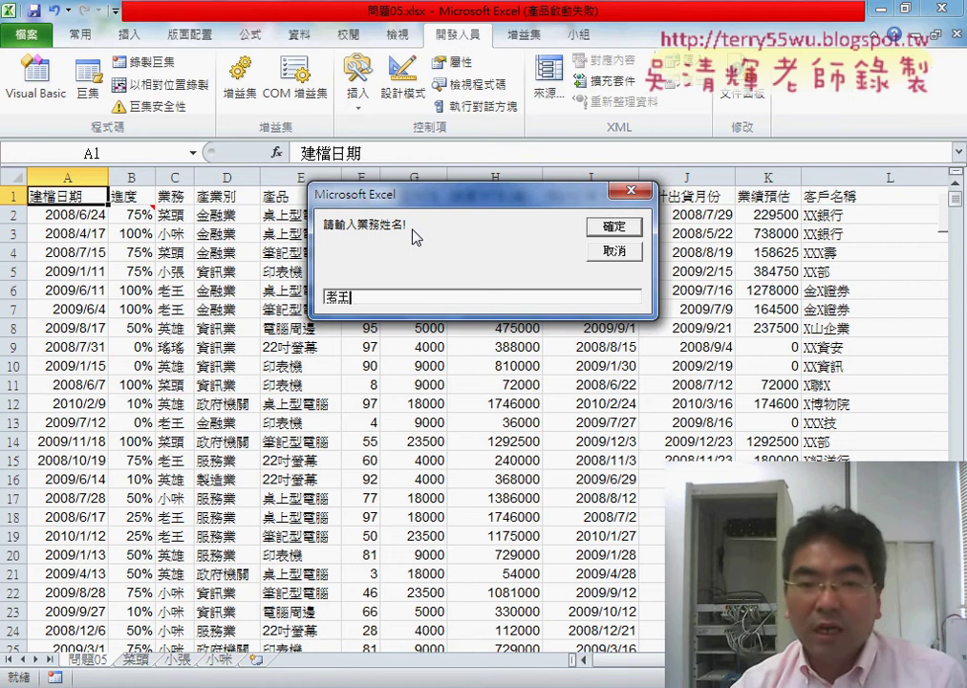
pyautogui.click(613, 229)
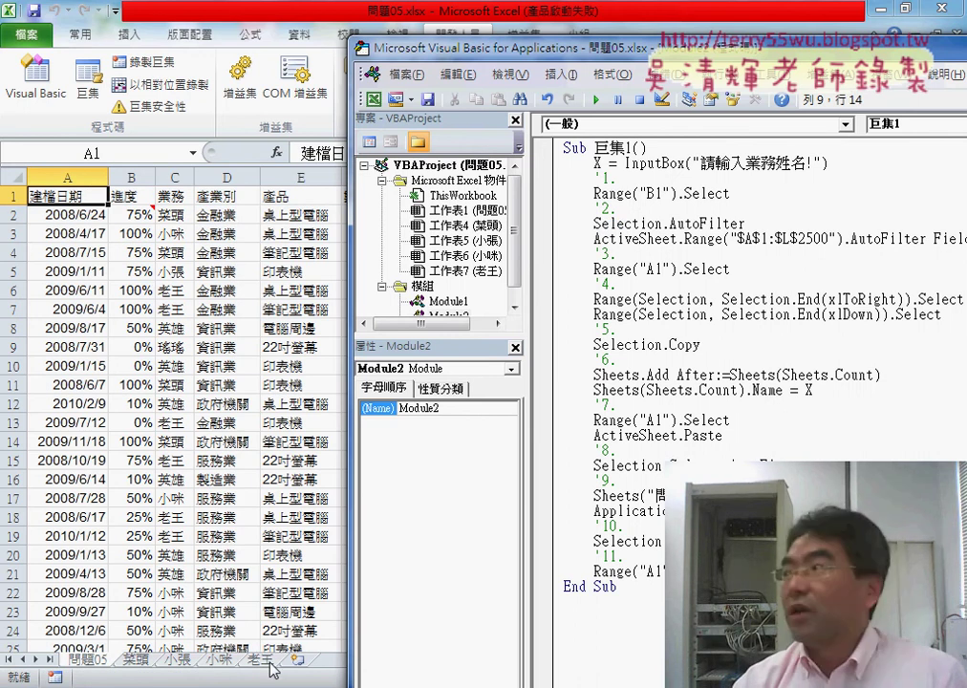
# Inspect the salesperson's new sheet, return to 問題05, and reopen the VBA editor.
pyautogui.click(267, 660)
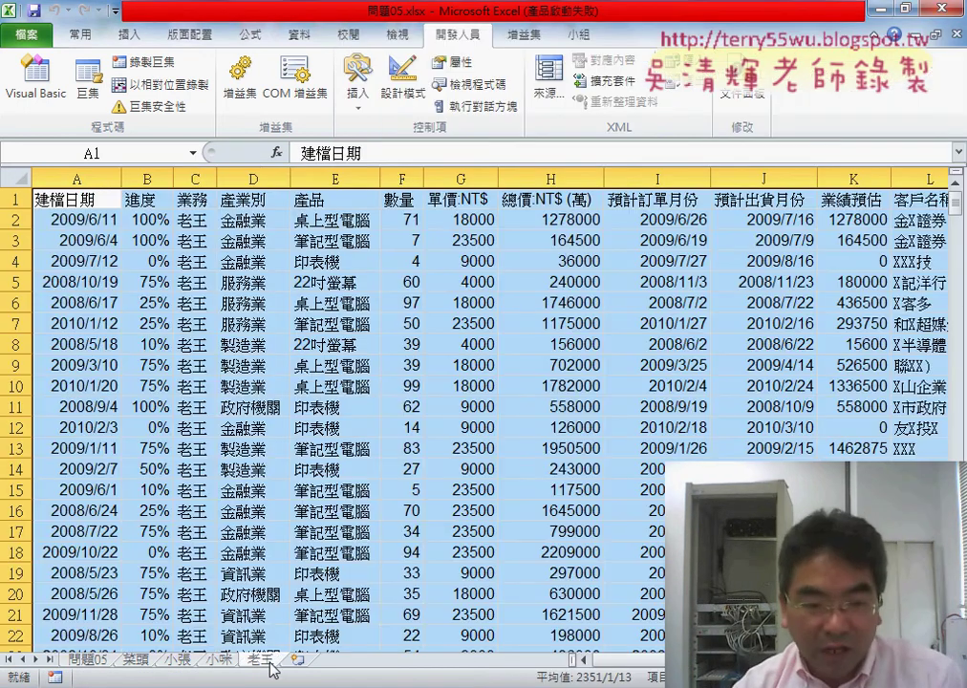
pyautogui.click(95, 662)
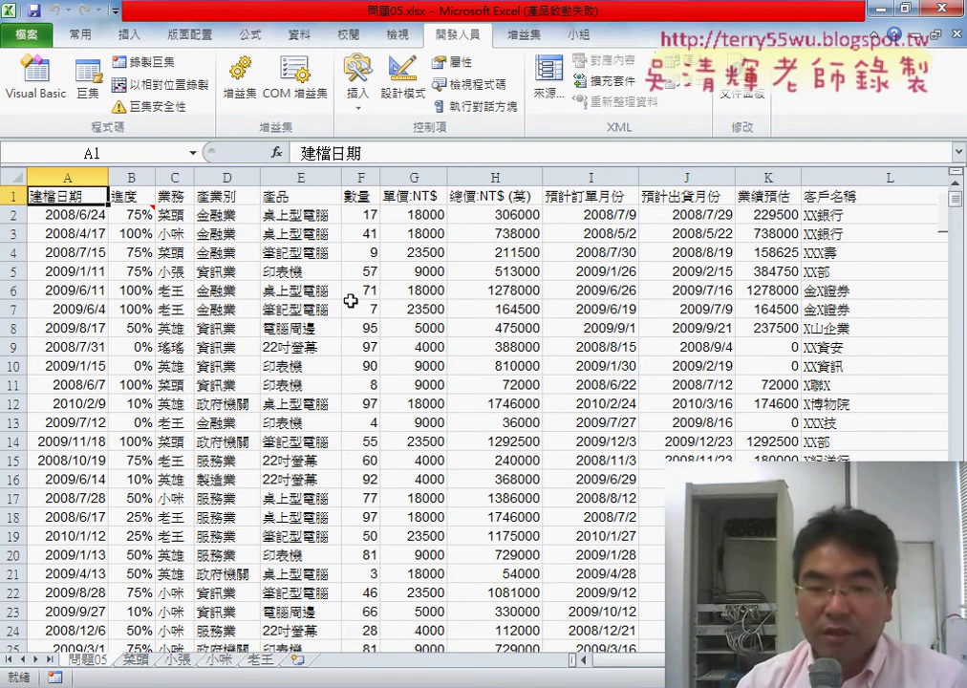
pyautogui.hotkey('alt', 'F11')
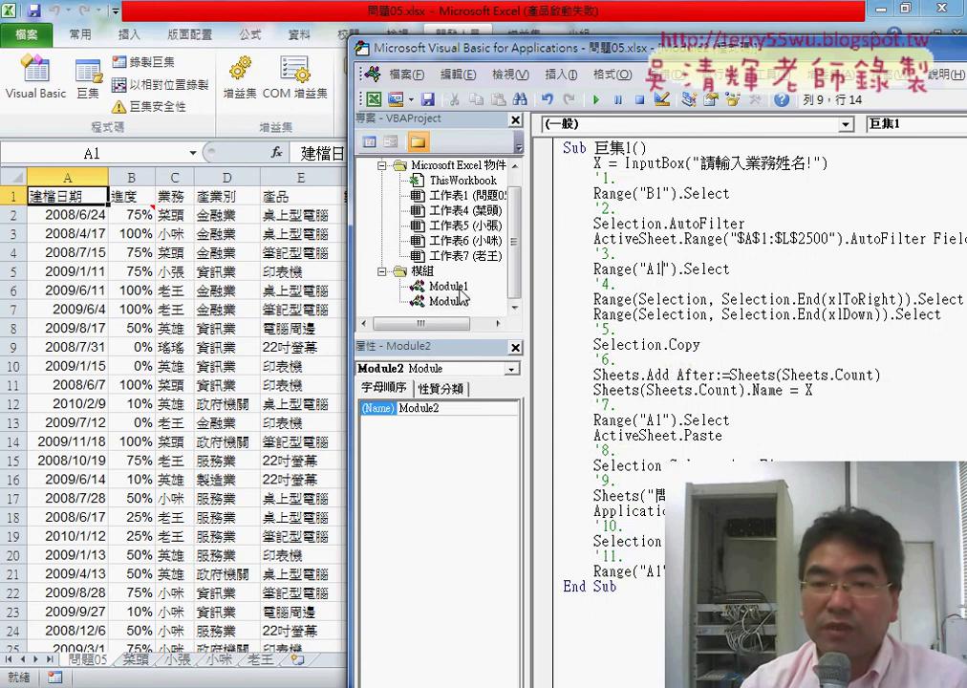
# Open Module1, select the entire 篩選業務 code, then bring the worksheet forward.
pyautogui.doubleClick(457, 287)
pyautogui.moveTo(680, 49); pyautogui.dragTo(460, 55)
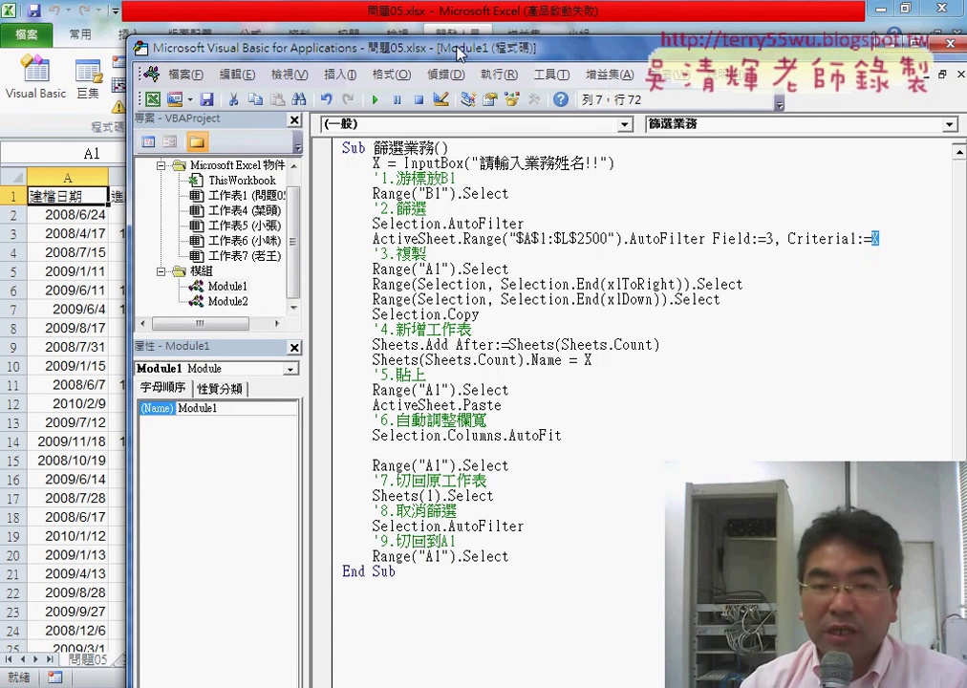
pyautogui.moveTo(416, 595); pyautogui.dragTo(341, 147)
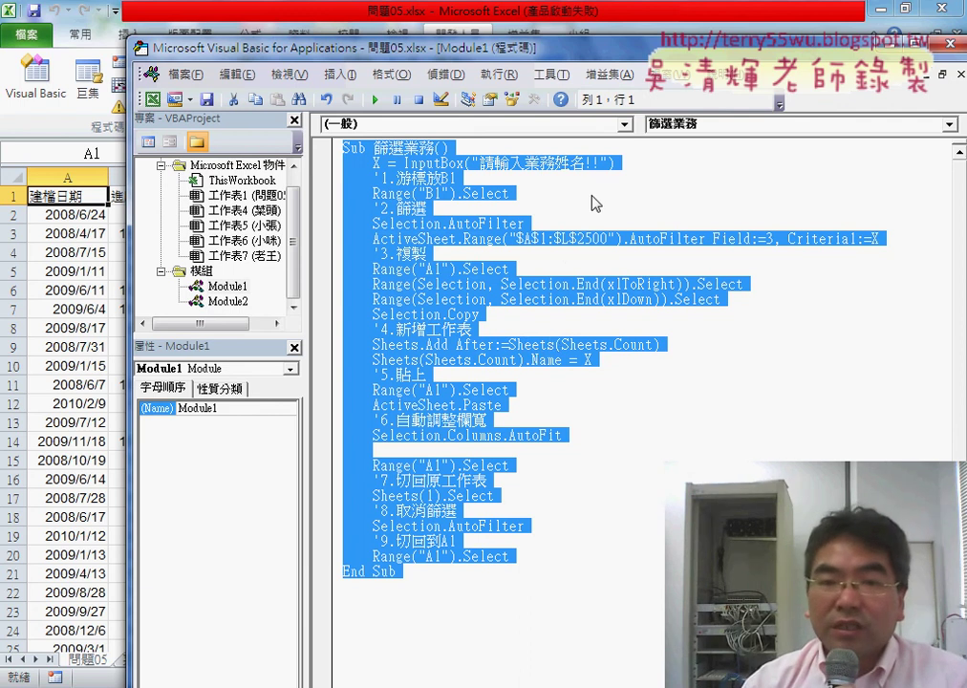
pyautogui.click(513, 14)
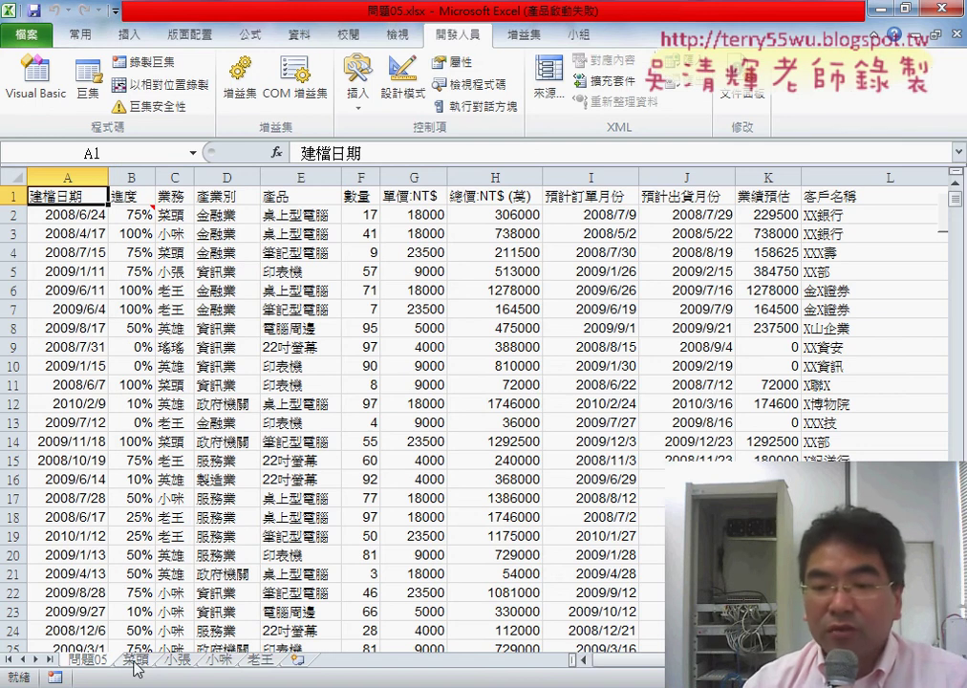
# Run the 篩選業務 button and enter a salesperson's name in the prompt, correcting its first character.
pyautogui.hscroll(2, 477, 382)
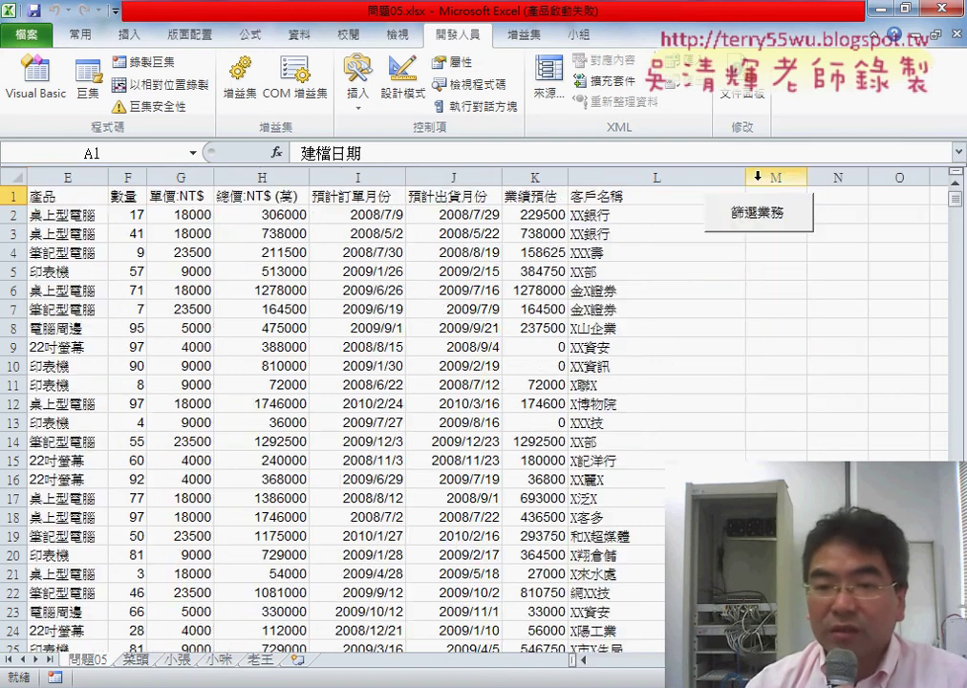
pyautogui.click(755, 214)
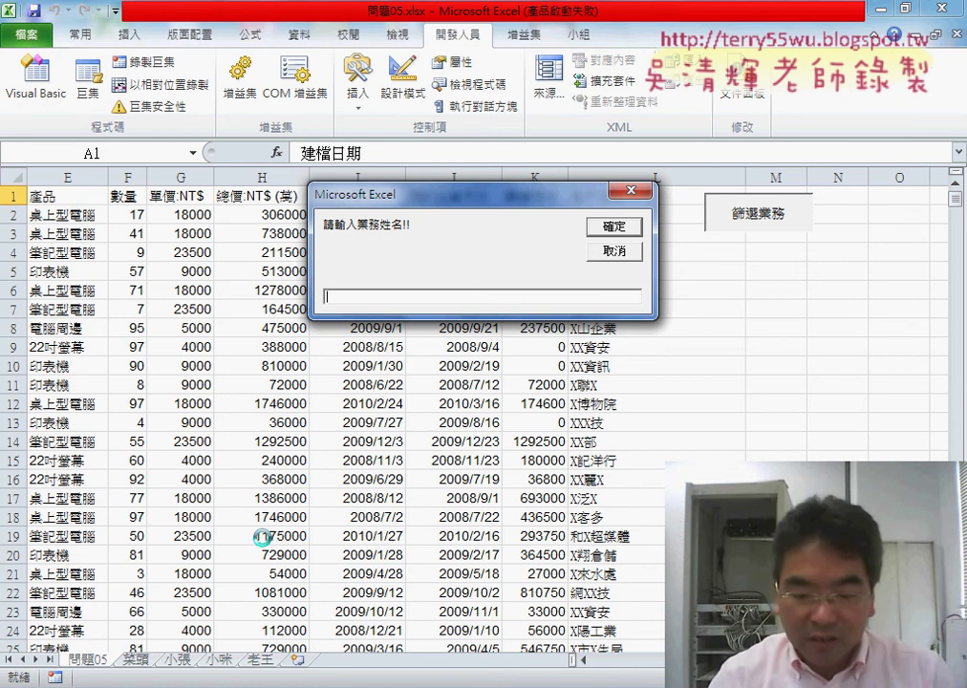
pyautogui.write('蔡')
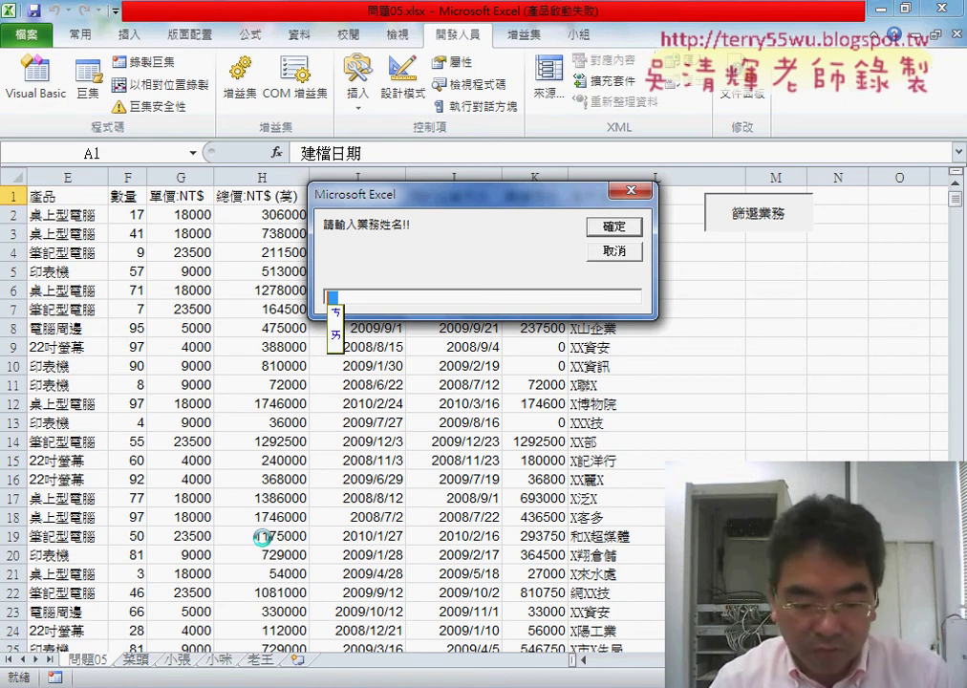
pyautogui.write('ㄊ')
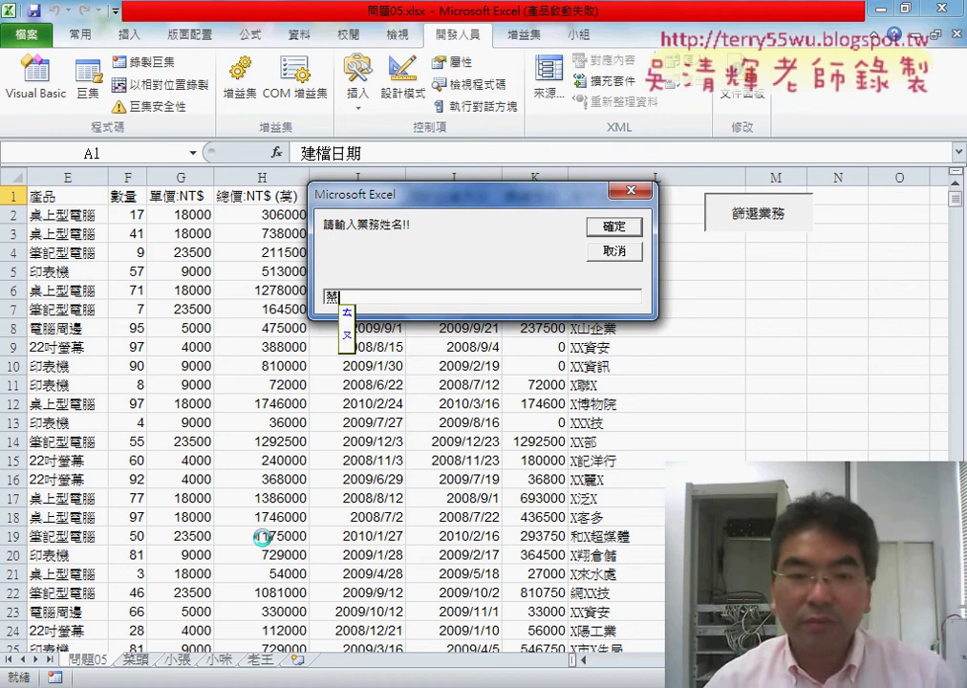
pyautogui.write('頭')
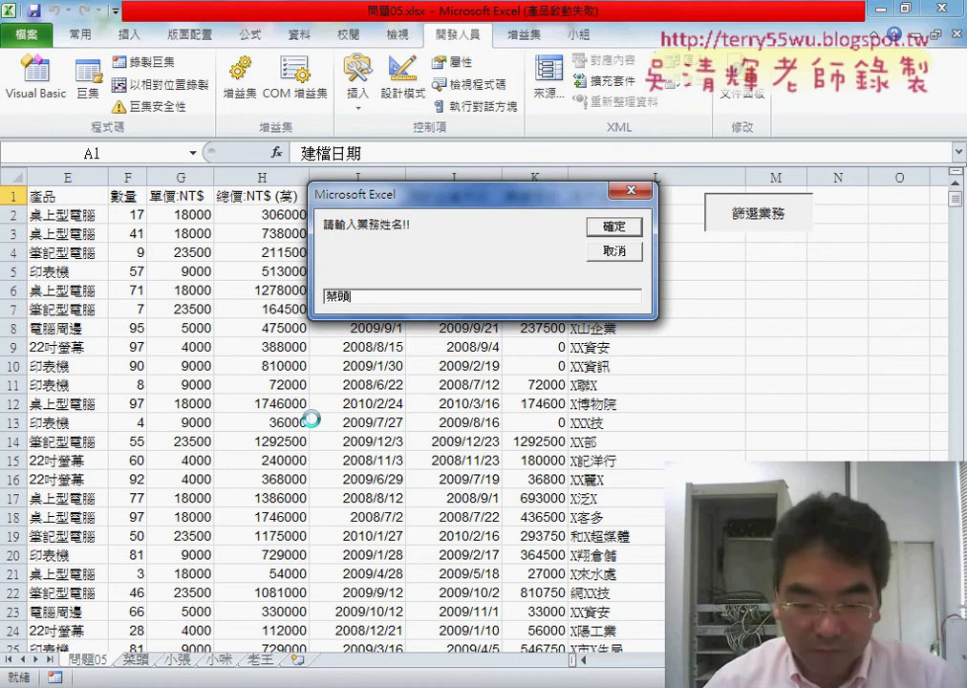
pyautogui.press('Home')
pyautogui.hotkey('shift', 'Right')
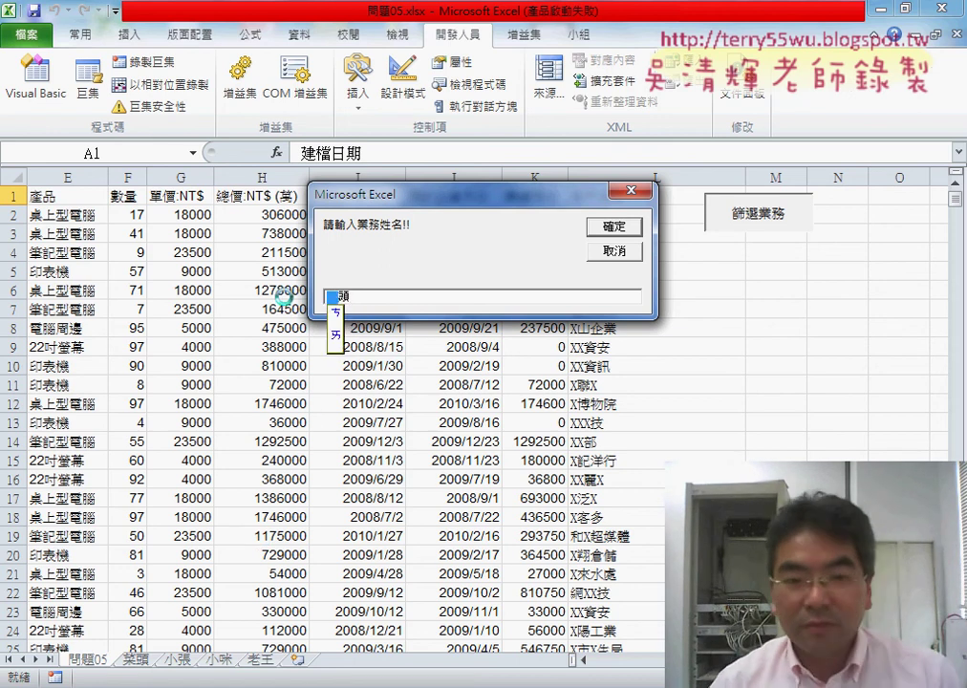
pyautogui.write('菜')
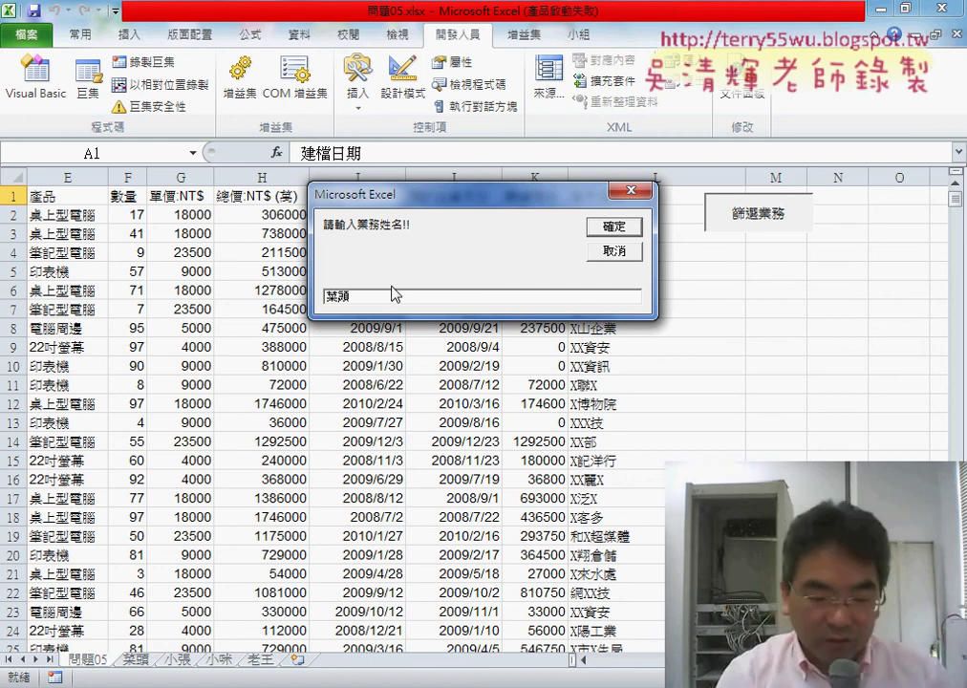
pyautogui.moveTo(458, 295)
pyautogui.mouseDown()
pyautogui.moveTo(301, 296)
pyautogui.moveTo(355, 286)
pyautogui.mouseUp()
pyautogui.moveTo(143, 646); pyautogui.dragTo(133, 642)
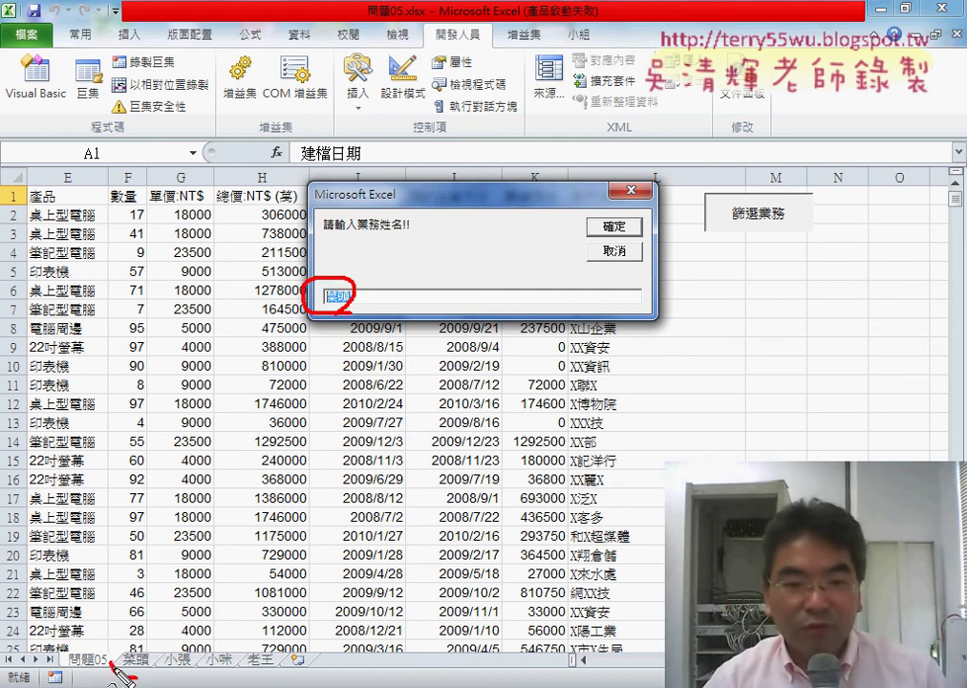
pyautogui.moveTo(304, 323)
pyautogui.mouseDown()
pyautogui.moveTo(133, 638)
pyautogui.moveTo(179, 635)
pyautogui.mouseUp()
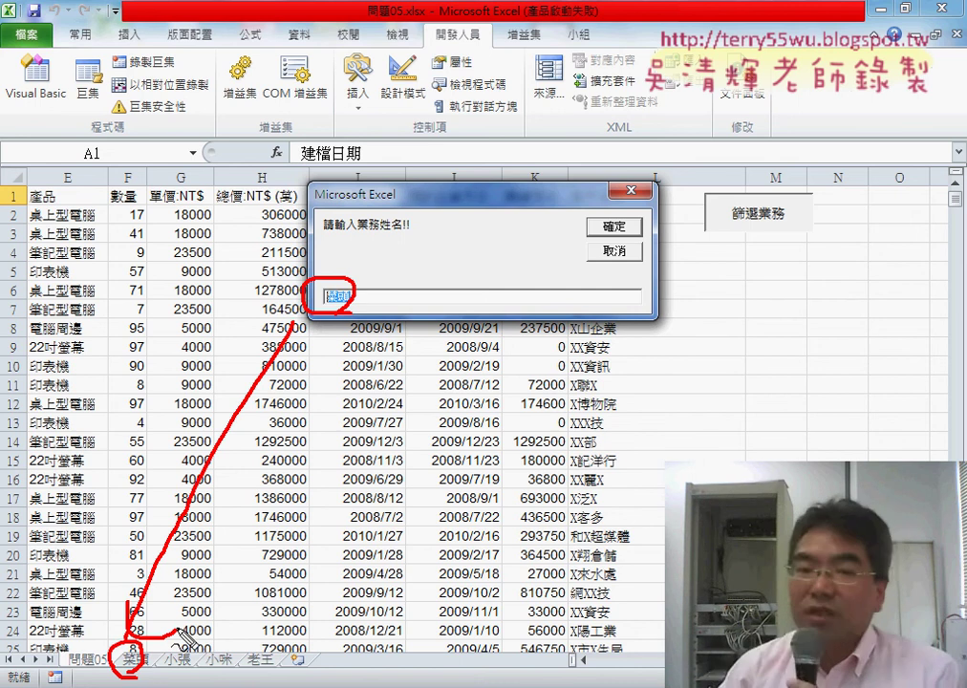
pyautogui.press('Escape')
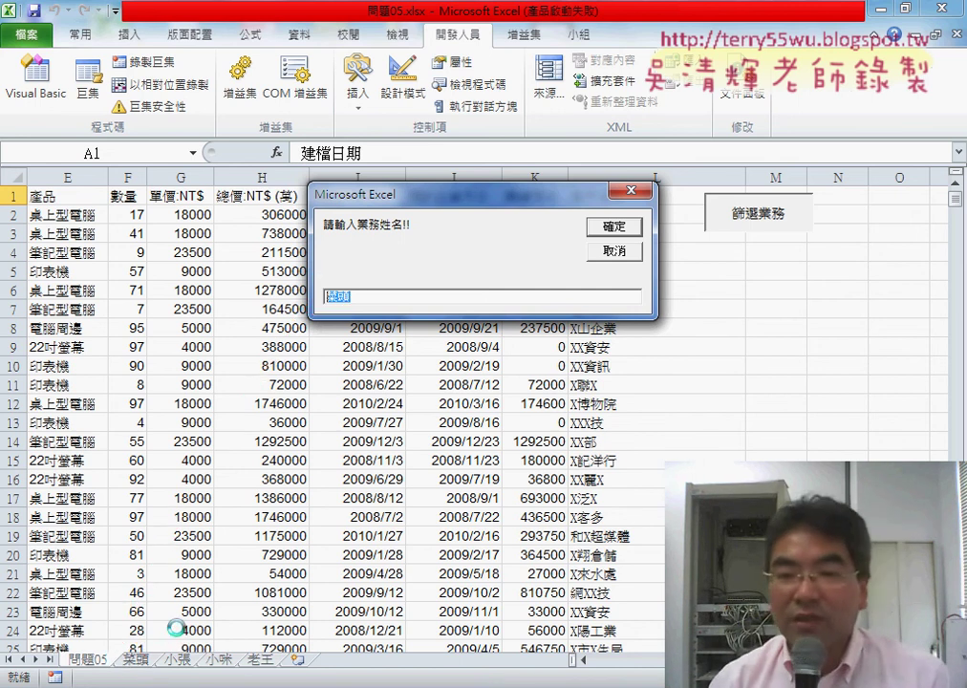
# Confirm the name with 確定, letting the macro halt on run-time error 1004.
pyautogui.click(617, 228)
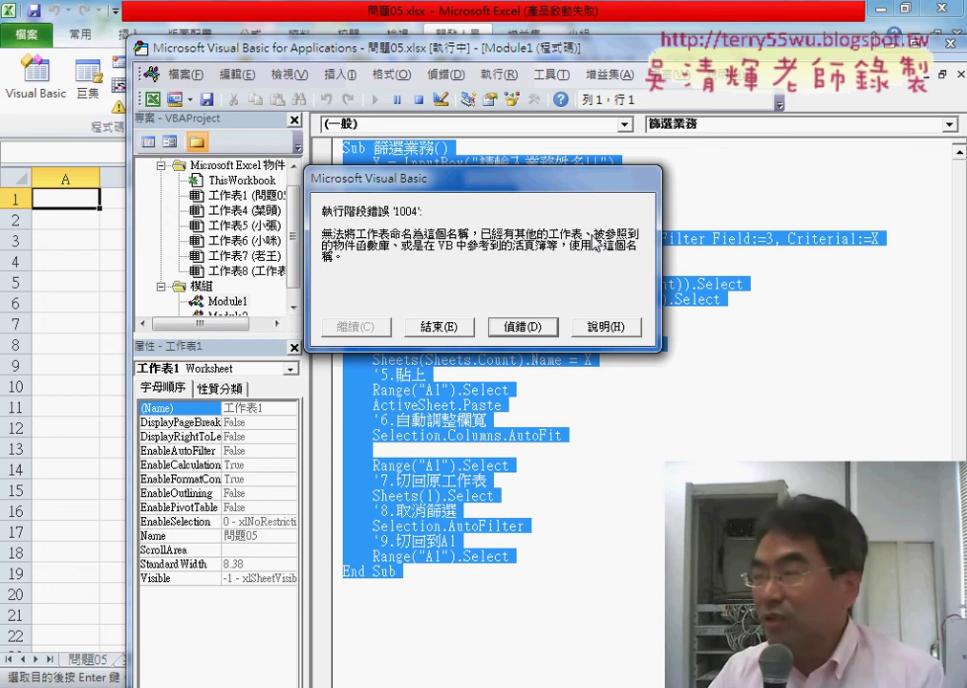
# Debug the 1004 error, view the blank added sheet, and inspect X on the Sheets(Sheets.Count).Name = X line.
pyautogui.click(523, 327)
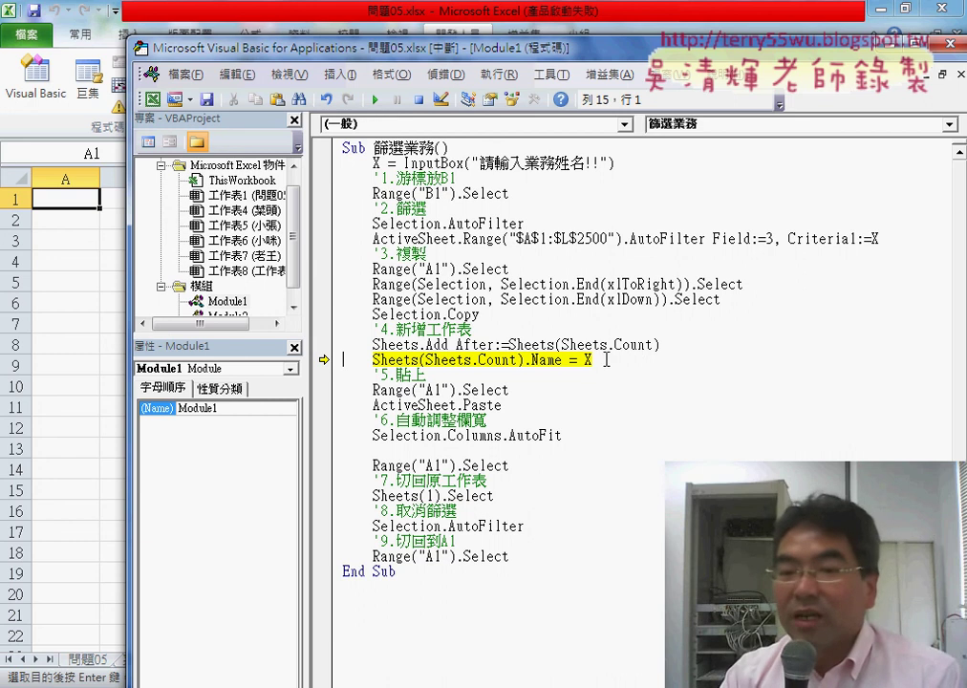
pyautogui.click(580, 38)
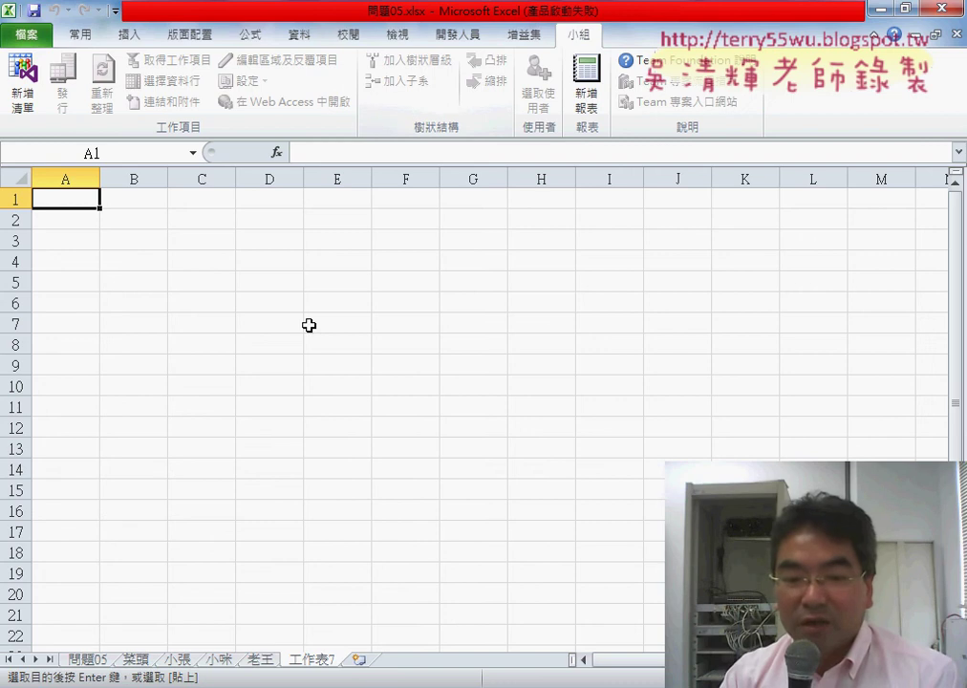
pyautogui.hotkey('alt', 'F11')
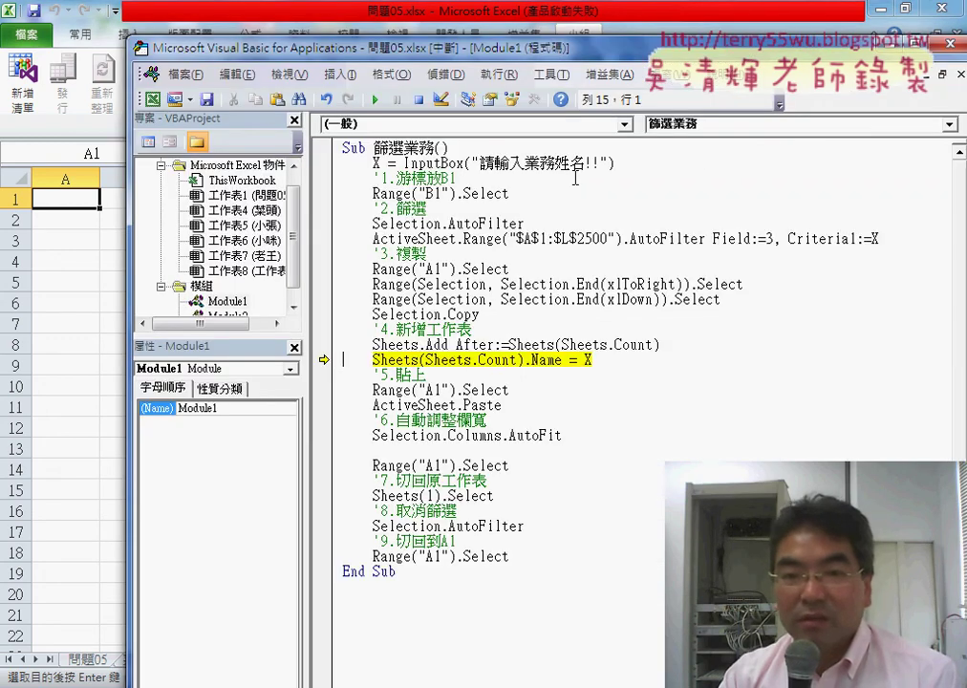
pyautogui.moveTo(554, 40); pyautogui.dragTo(534, 22)
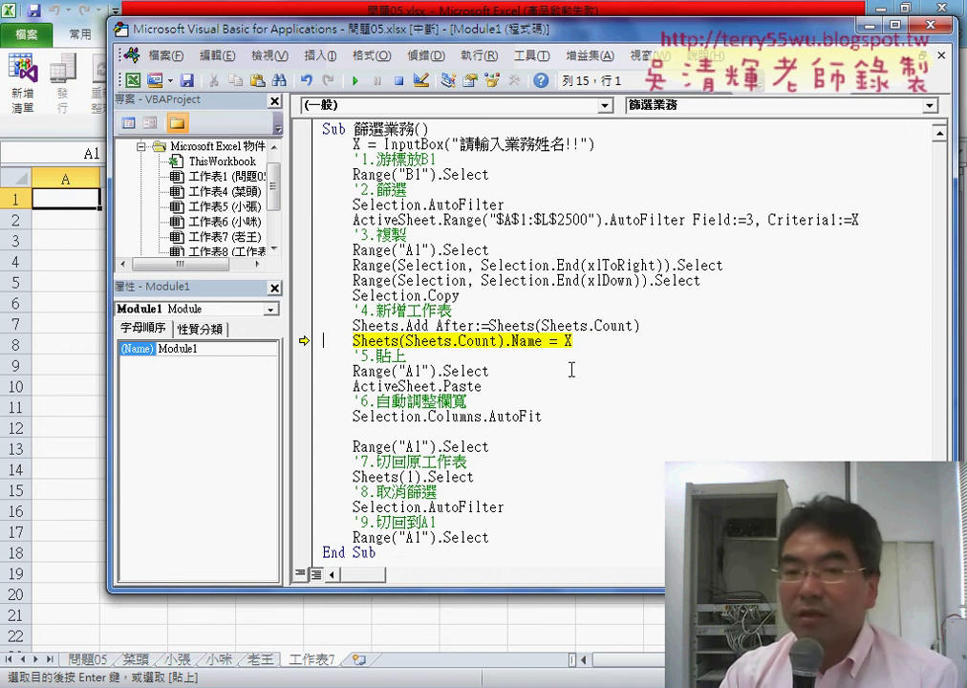
pyautogui.doubleClick(569, 341)
pyautogui.moveTo(570, 349)
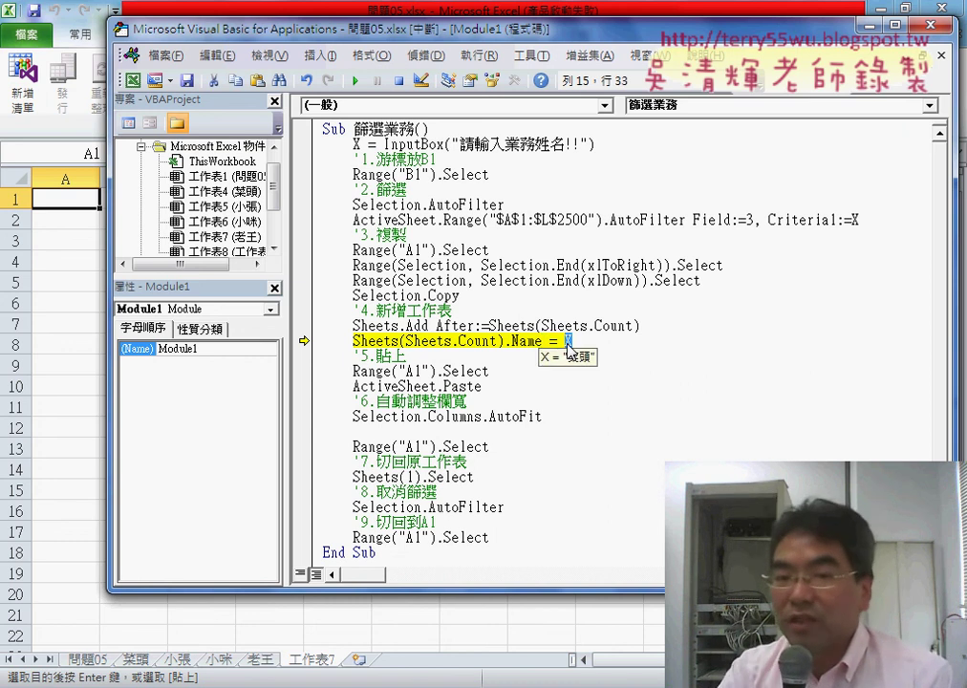
# Stop the paused macro and delete the leftover blank sheet.
pyautogui.click(399, 84)
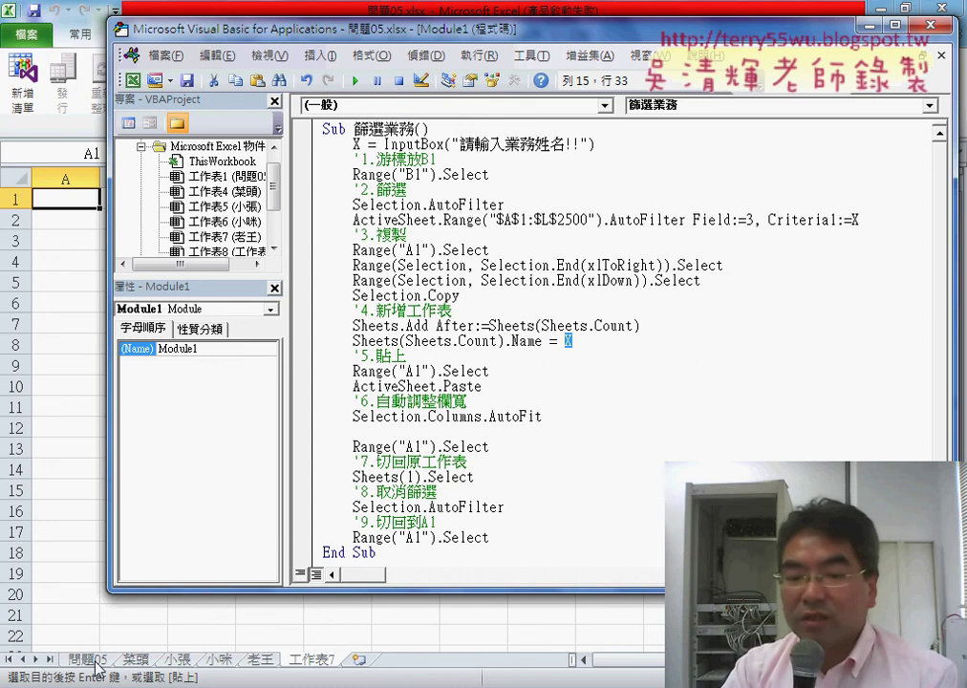
pyautogui.click(318, 661)
pyautogui.rightClick(318, 662)
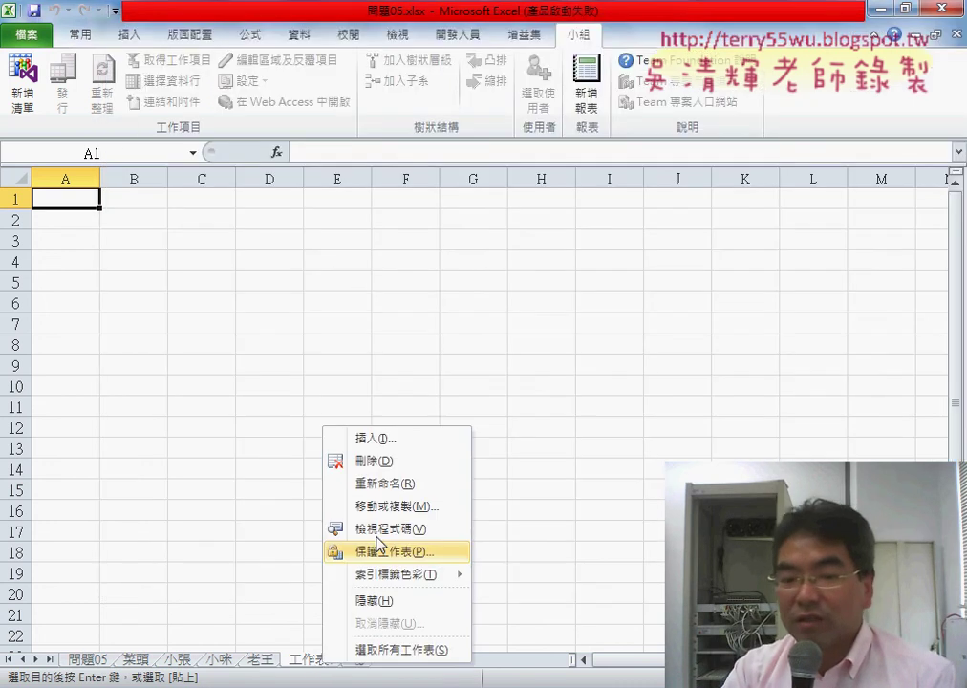
pyautogui.click(372, 460)
pyautogui.click(402, 397)
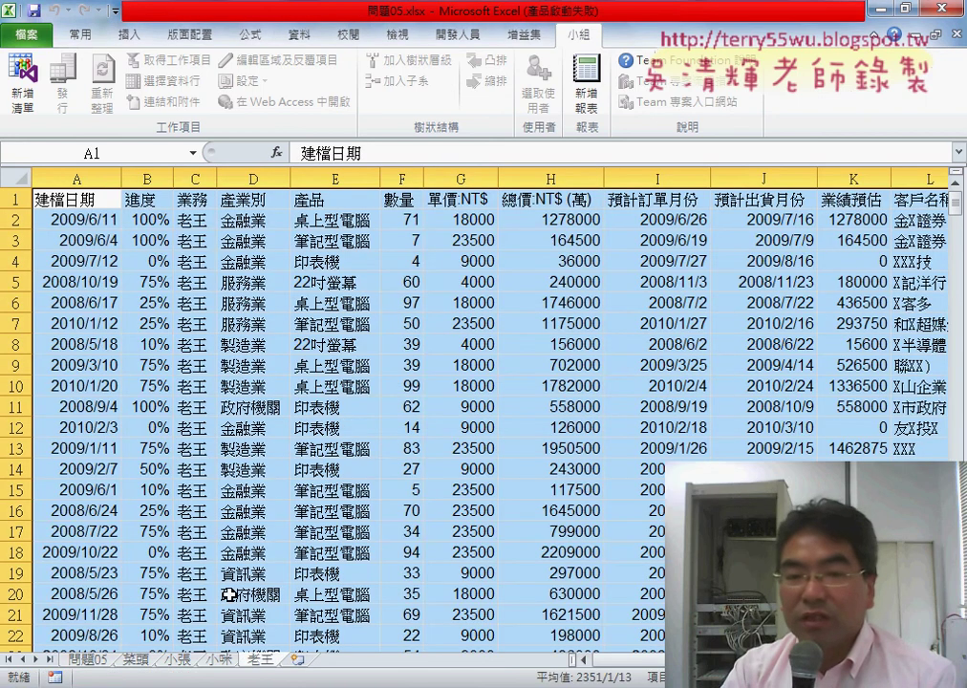
# Turn off the filter on 問題05 via Data > Filter and reopen the VBA editor.
pyautogui.click(94, 661)
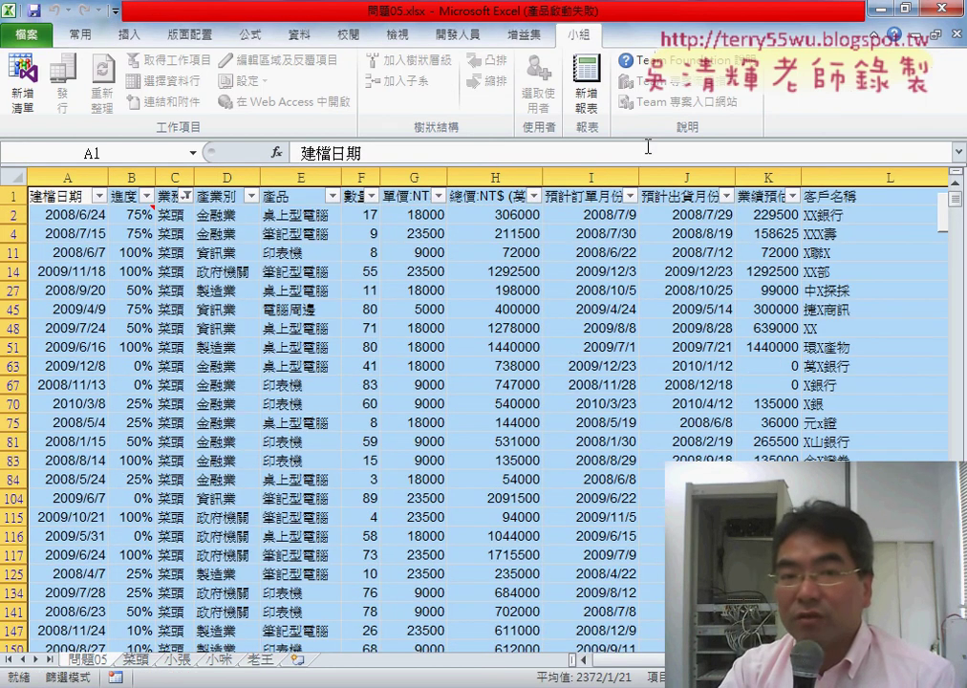
pyautogui.click(316, 38)
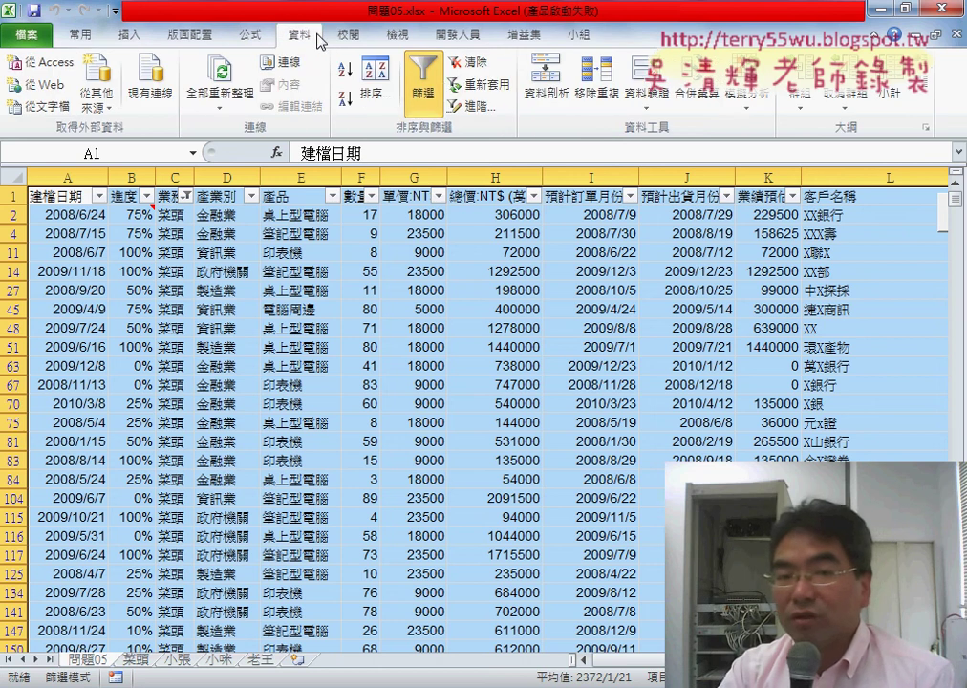
pyautogui.click(427, 93)
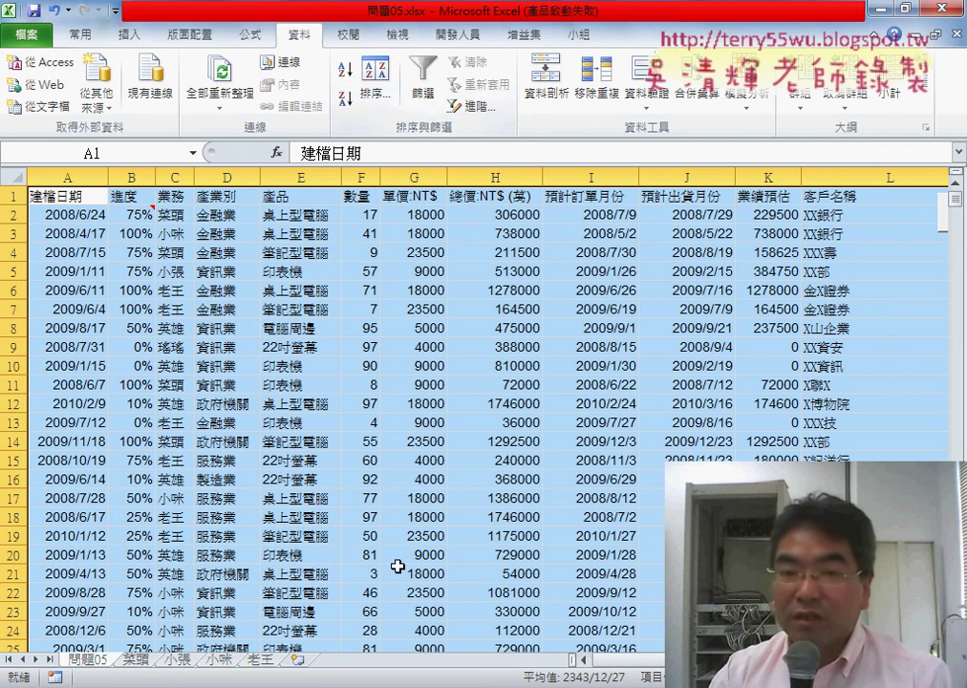
pyautogui.hotkey('alt', 'F11')
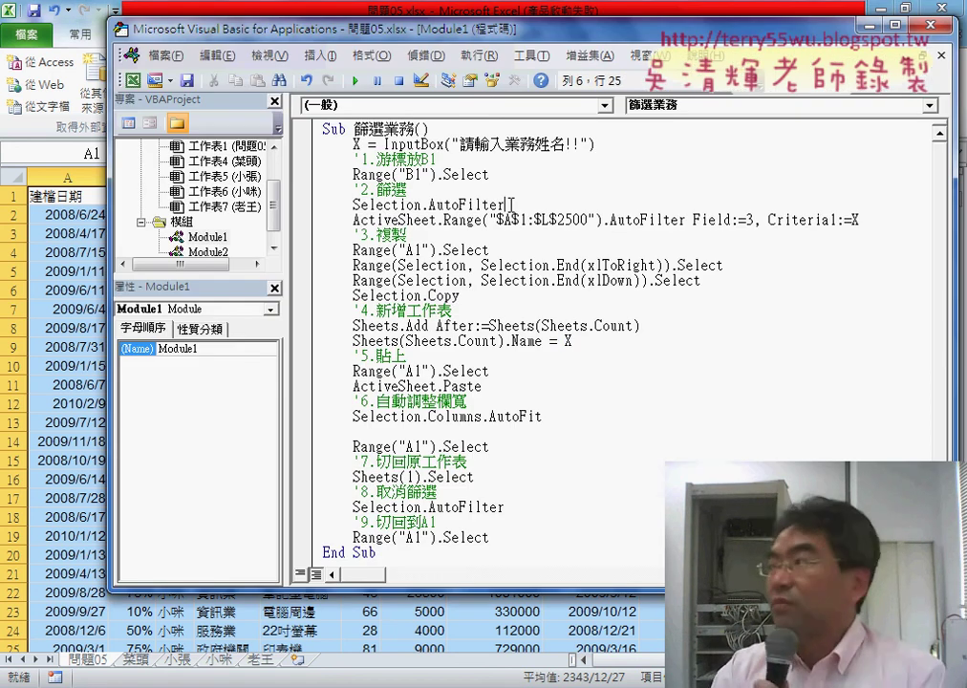
# Point out the AutoFilter and sheet-naming lines, then insert a blank line below X = InputBox.
pyautogui.moveTo(515, 205); pyautogui.dragTo(353, 204)
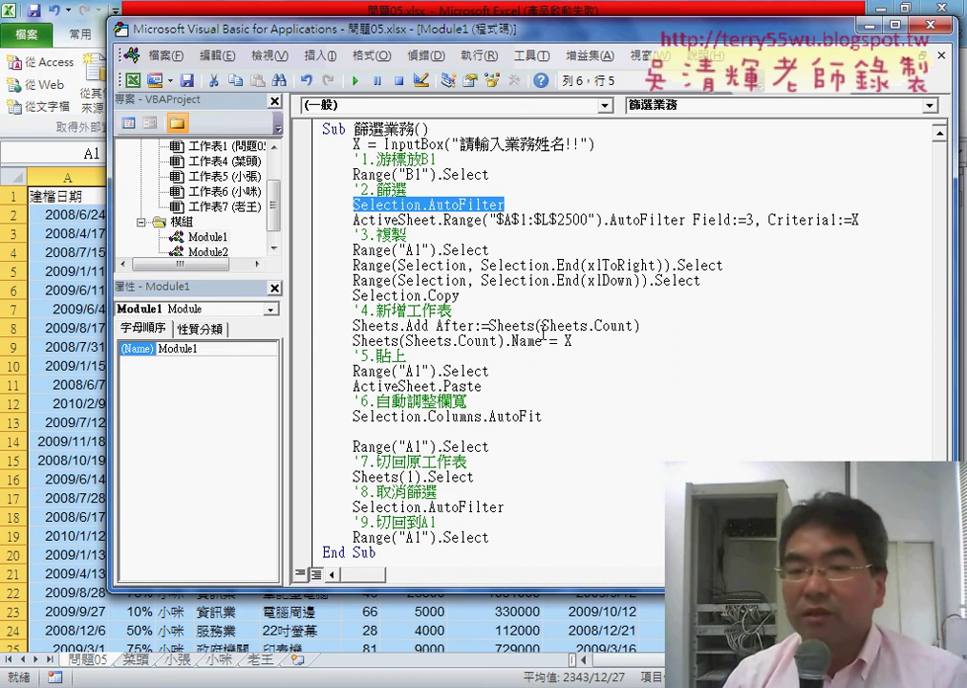
pyautogui.moveTo(594, 340); pyautogui.dragTo(356, 344)
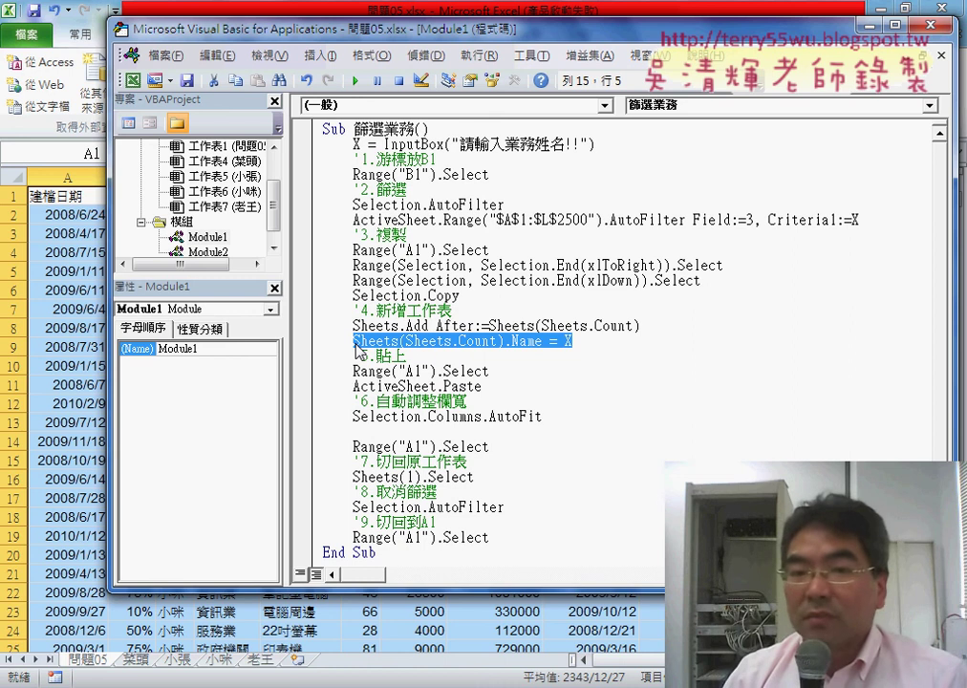
pyautogui.click(615, 146)
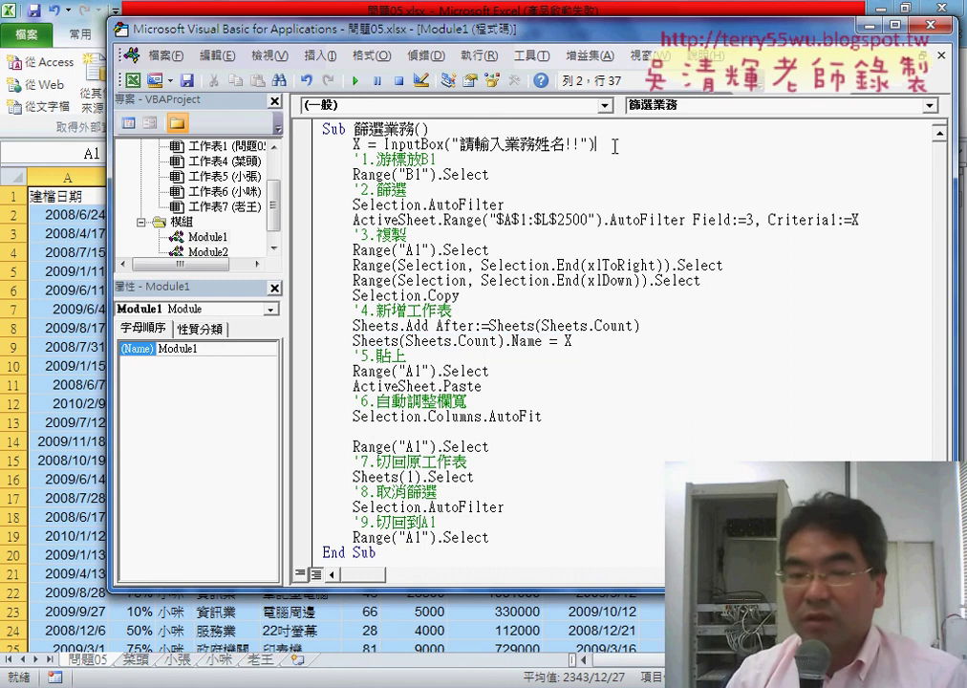
pyautogui.press('Return')
pyautogui.press('Return')
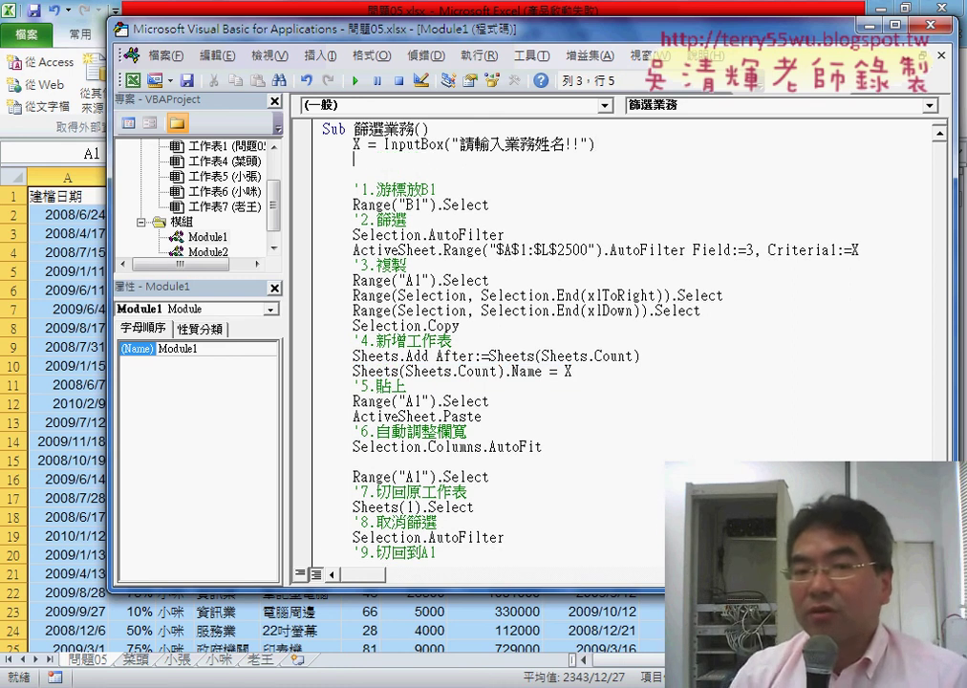
# Add a second blank line below the X = InputBox("請輸入業務姓名!!") line.
pyautogui.press('Return')
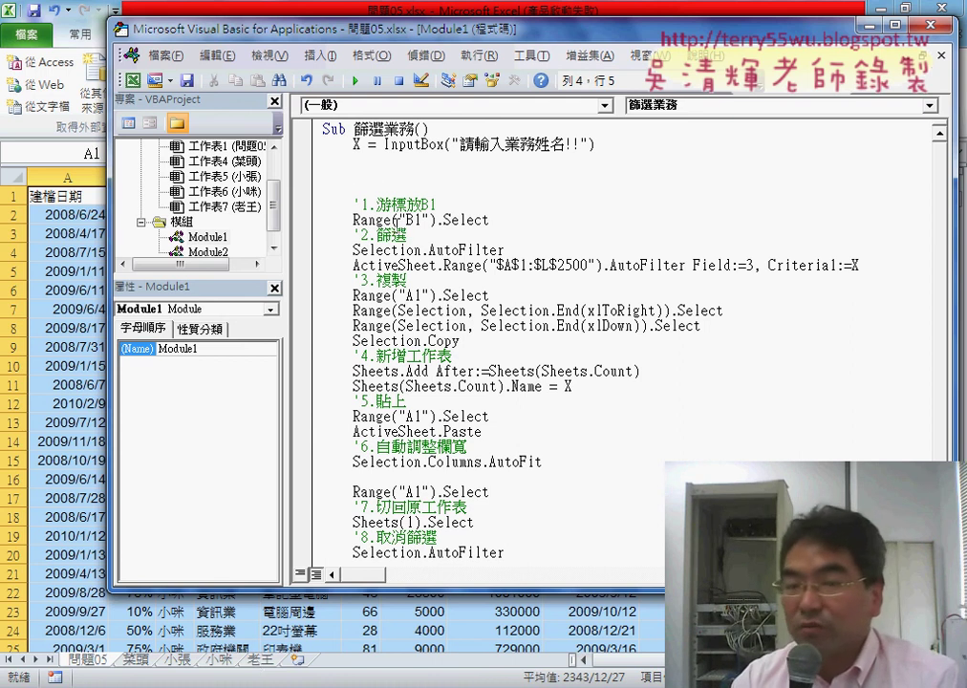
pyautogui.click(365, 176)
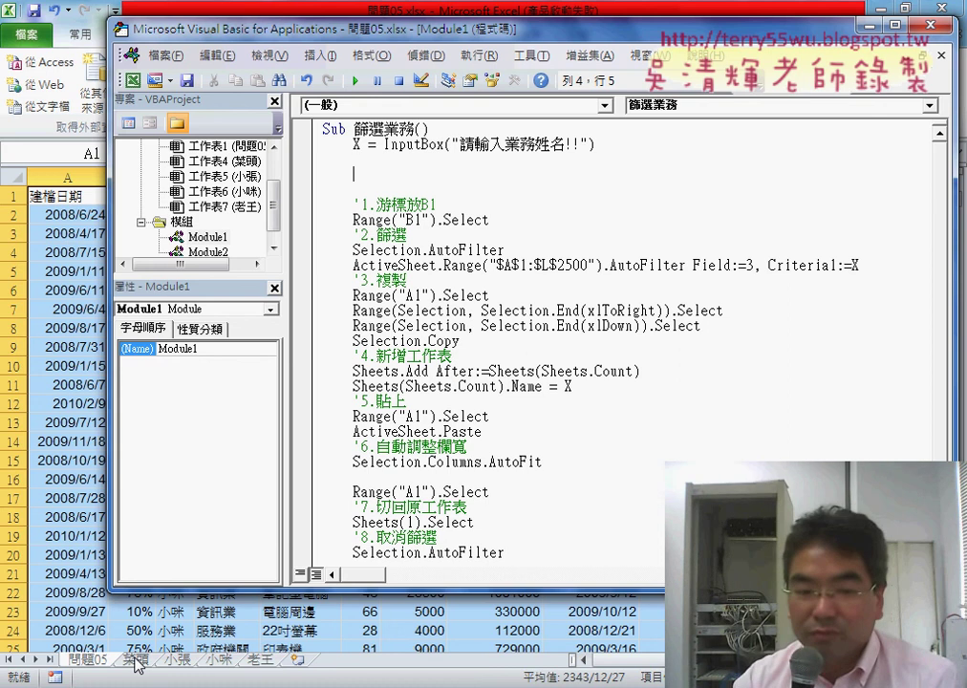
pyautogui.moveTo(147, 647)
pyautogui.mouseDown()
pyautogui.moveTo(124, 673)
pyautogui.moveTo(147, 673)
pyautogui.mouseUp()
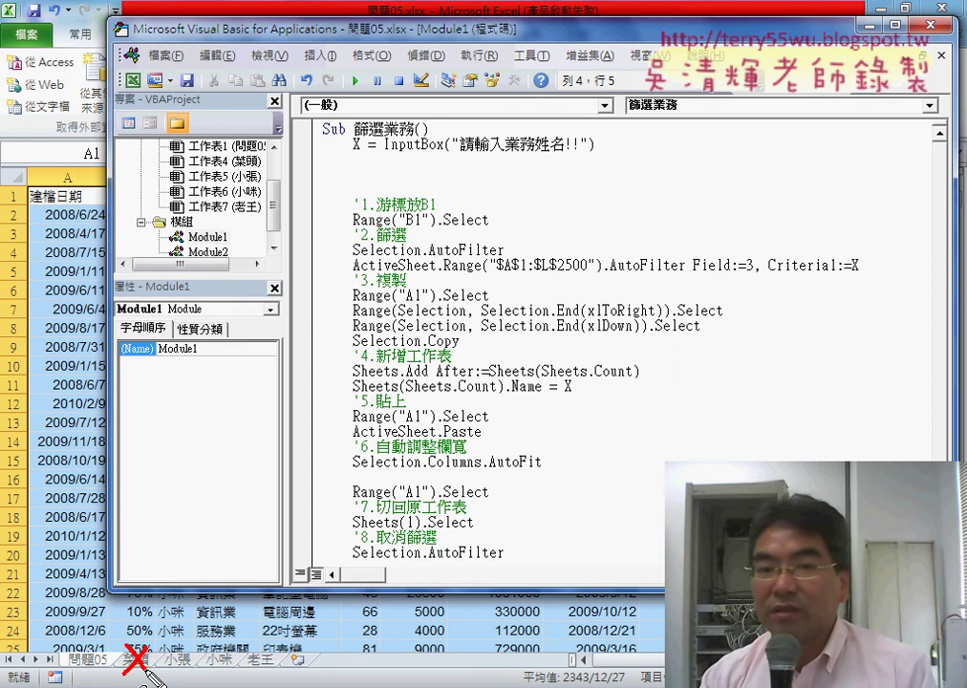
# Edit the code below X = InputBox to use Criteria1:=X and Sheets(Sheets.Count).Name = X.
pyautogui.moveTo(359, 134); pyautogui.dragTo(368, 160)
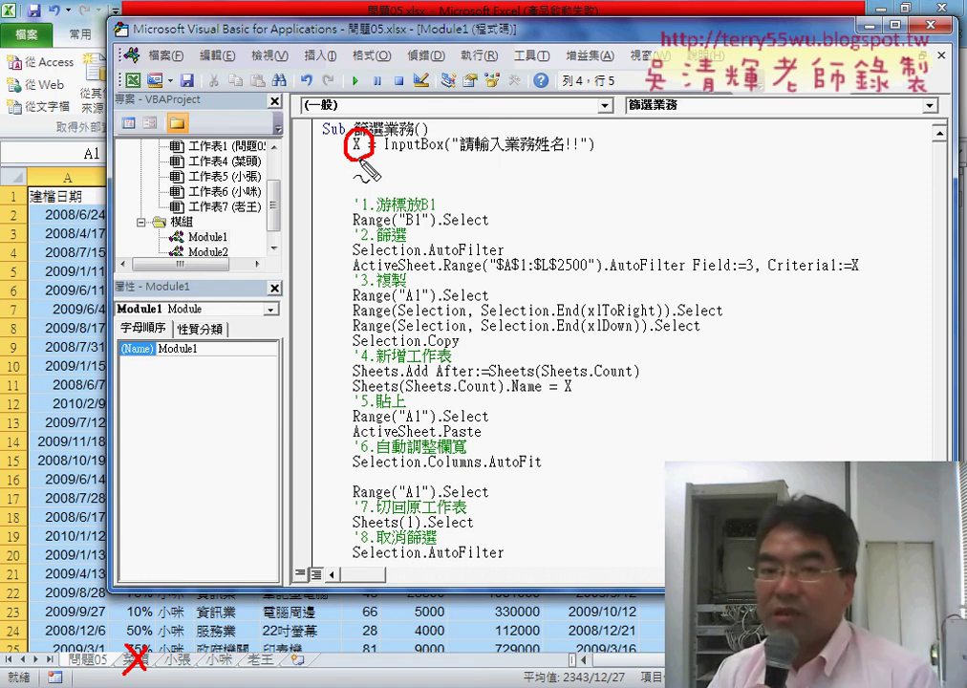
pyautogui.moveTo(344, 174)
pyautogui.mouseDown()
pyautogui.moveTo(435, 205)
pyautogui.moveTo(387, 164)
pyautogui.mouseUp()
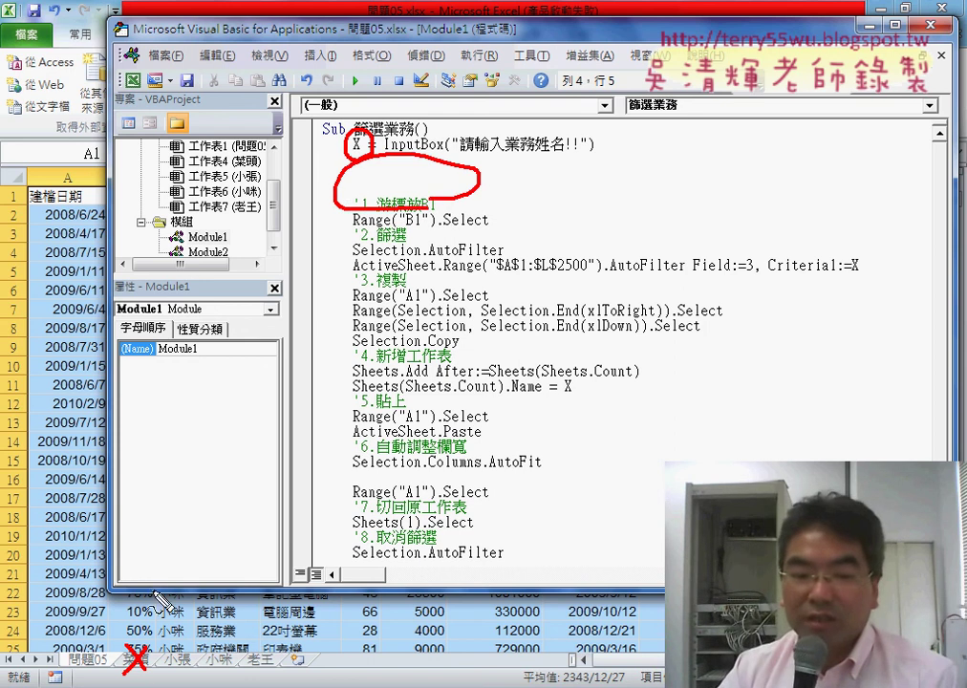
pyautogui.moveTo(113, 657)
pyautogui.mouseDown()
pyautogui.moveTo(301, 666)
pyautogui.moveTo(124, 671)
pyautogui.mouseUp()
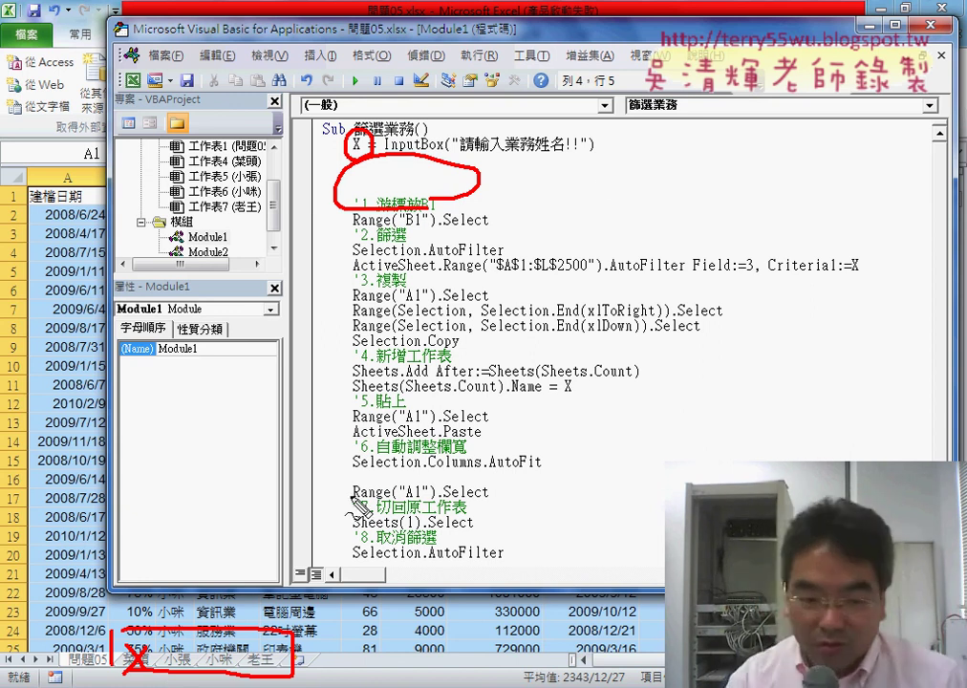
pyautogui.moveTo(581, 173)
pyautogui.mouseDown()
pyautogui.moveTo(487, 177)
pyautogui.moveTo(508, 191)
pyautogui.mouseUp()
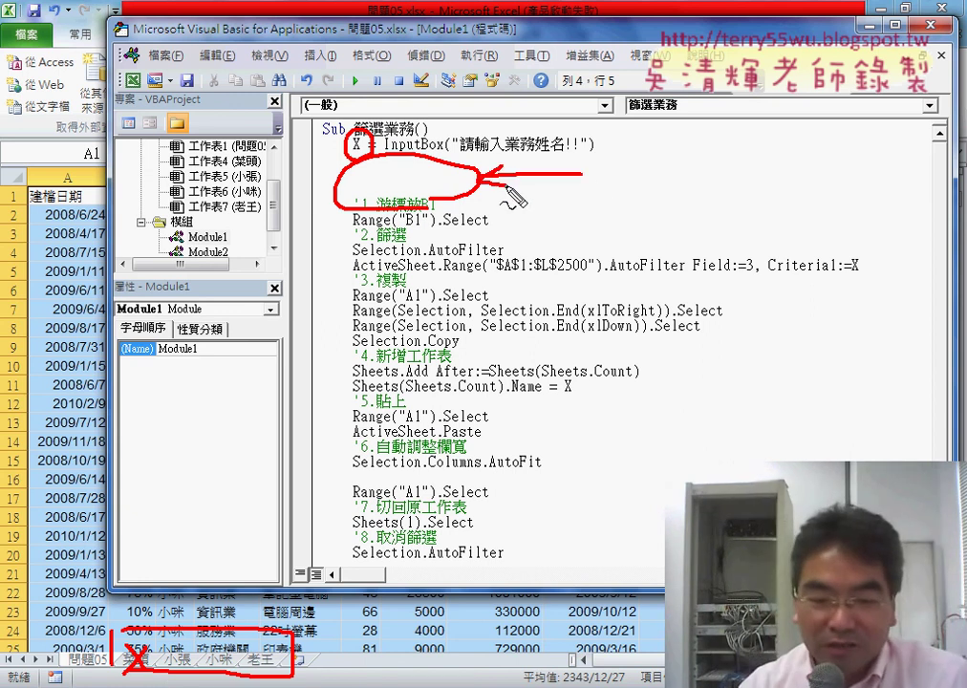
pyautogui.press('Escape')
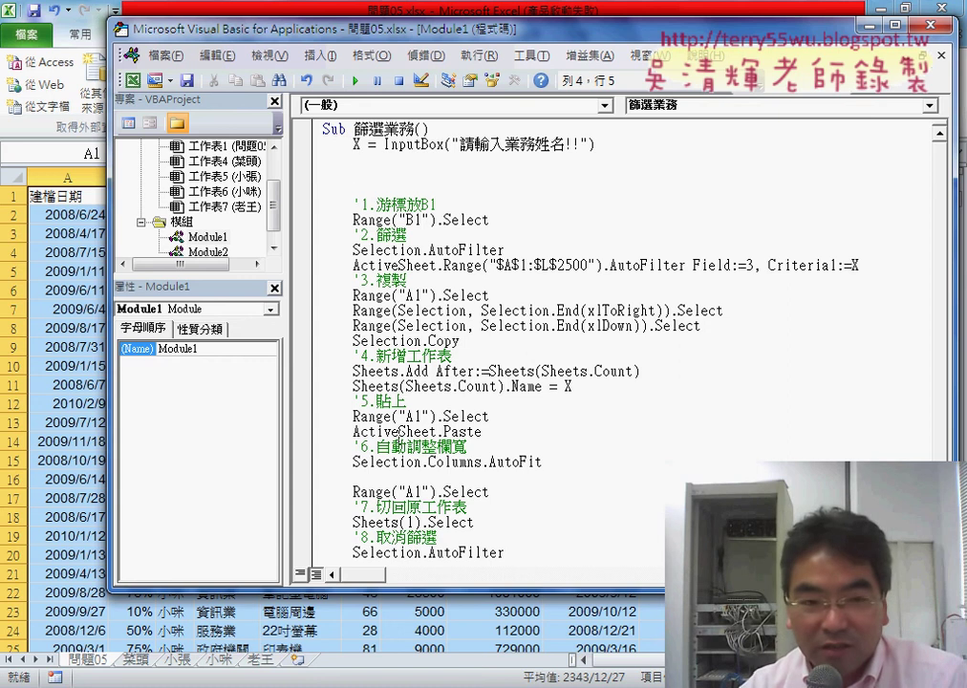
# Switch to the Google Docs notes and scroll down to the 避免程式錯誤的三種防呆判斷 section.
pyautogui.click(325, 626)
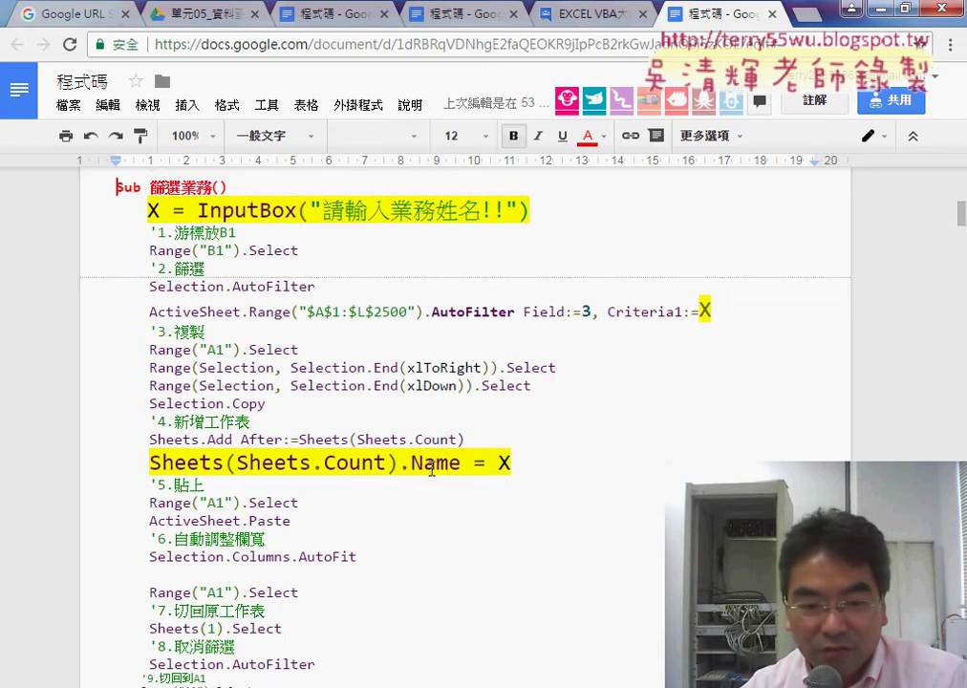
pyautogui.scroll(-3, 443, 410)
pyautogui.scroll(-3, 442, 410)
pyautogui.scroll(-2, 441, 409)
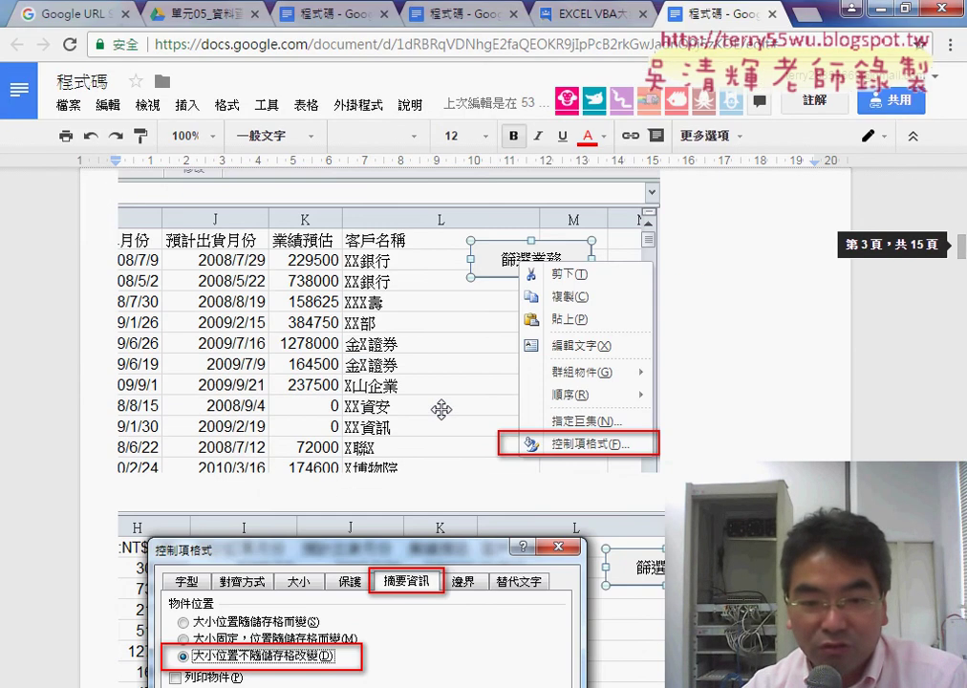
pyautogui.scroll(-2, 440, 409)
pyautogui.scroll(-3, 442, 410)
pyautogui.scroll(-3, 441, 410)
pyautogui.scroll(-3, 442, 421)
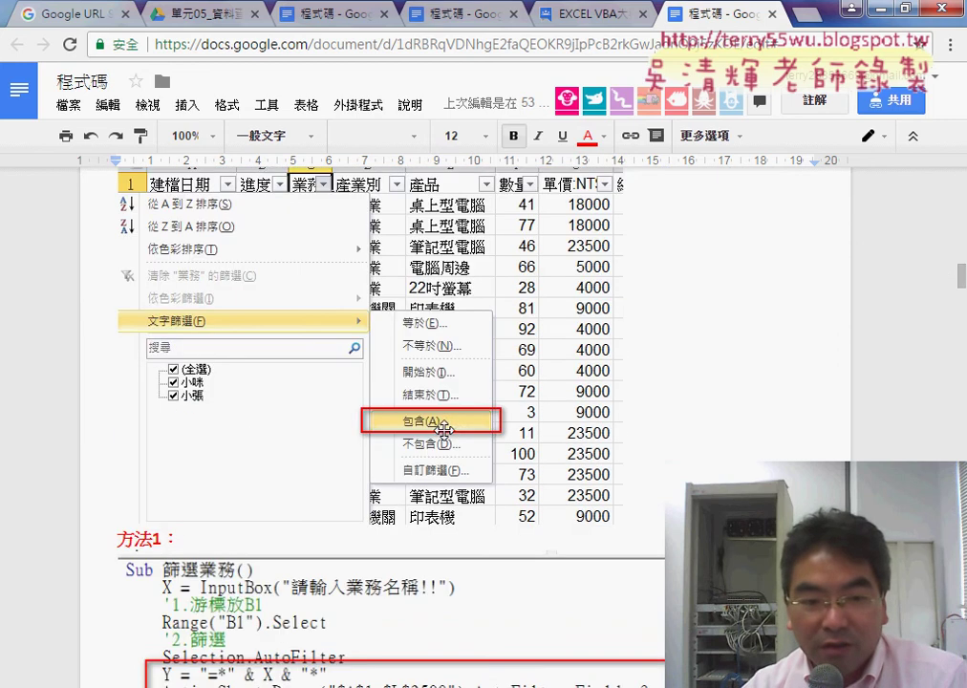
pyautogui.scroll(-4, 445, 430)
pyautogui.scroll(-2, 444, 430)
pyautogui.scroll(-2, 445, 431)
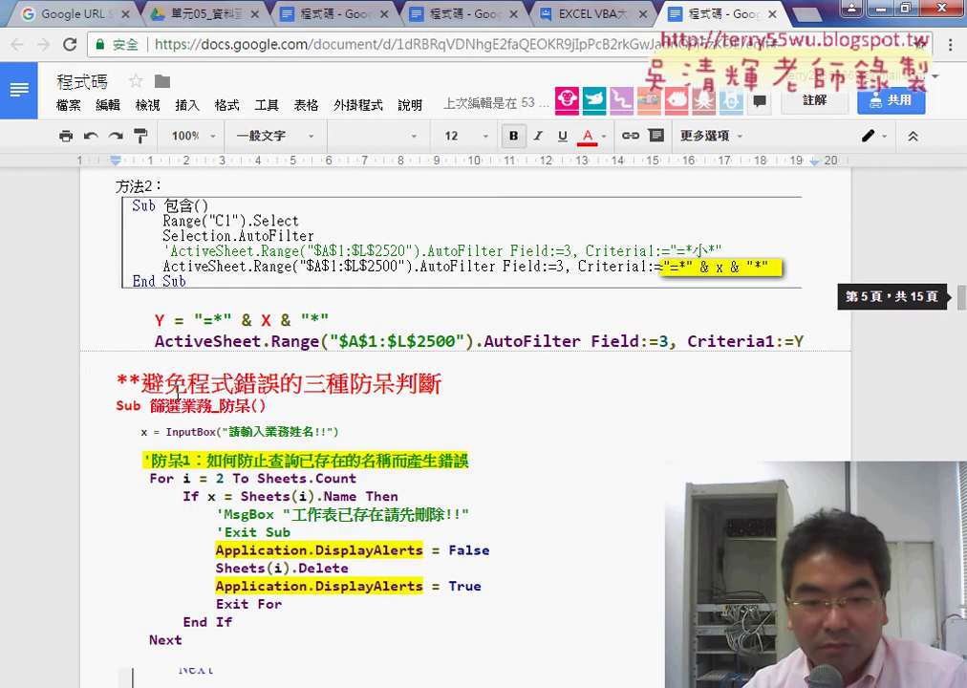
# Highlight the 篩選業務_防呆 code, then its Sheets(i).Delete and Application.DisplayAlerts lines.
pyautogui.moveTo(116, 384); pyautogui.dragTo(239, 384)
pyautogui.moveTo(115, 406)
pyautogui.mouseDown()
pyautogui.moveTo(145, 407)
pyautogui.moveTo(243, 642)
pyautogui.mouseUp()
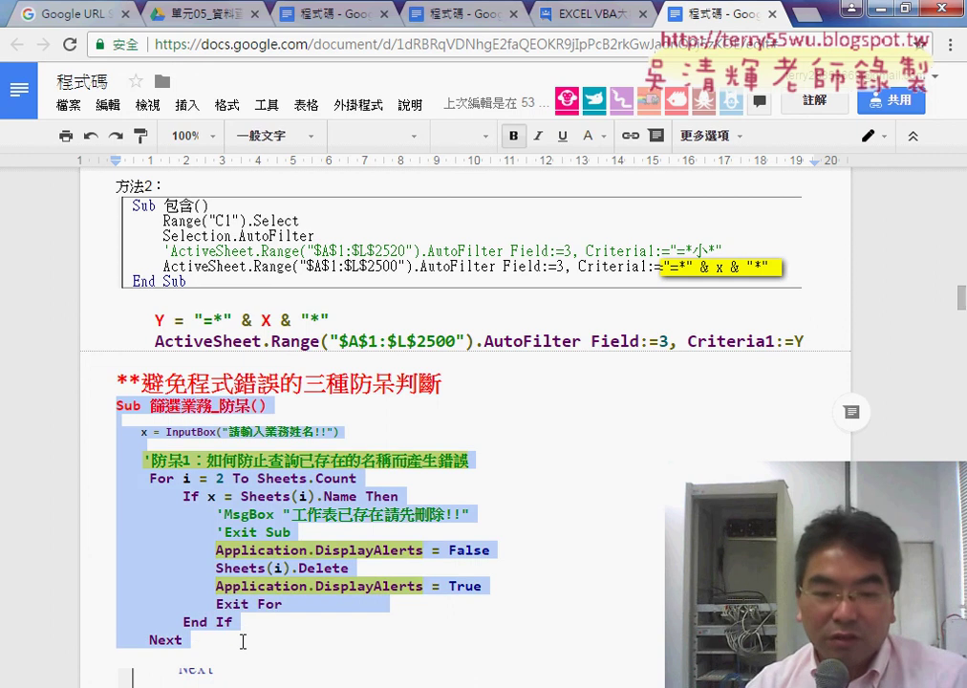
pyautogui.click(163, 479)
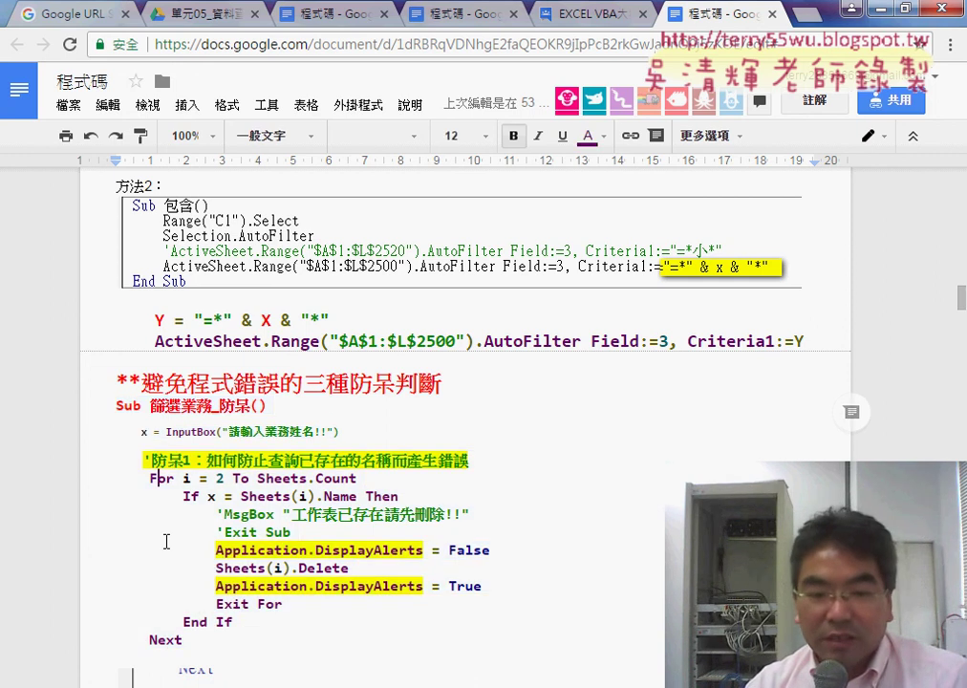
pyautogui.click(166, 639)
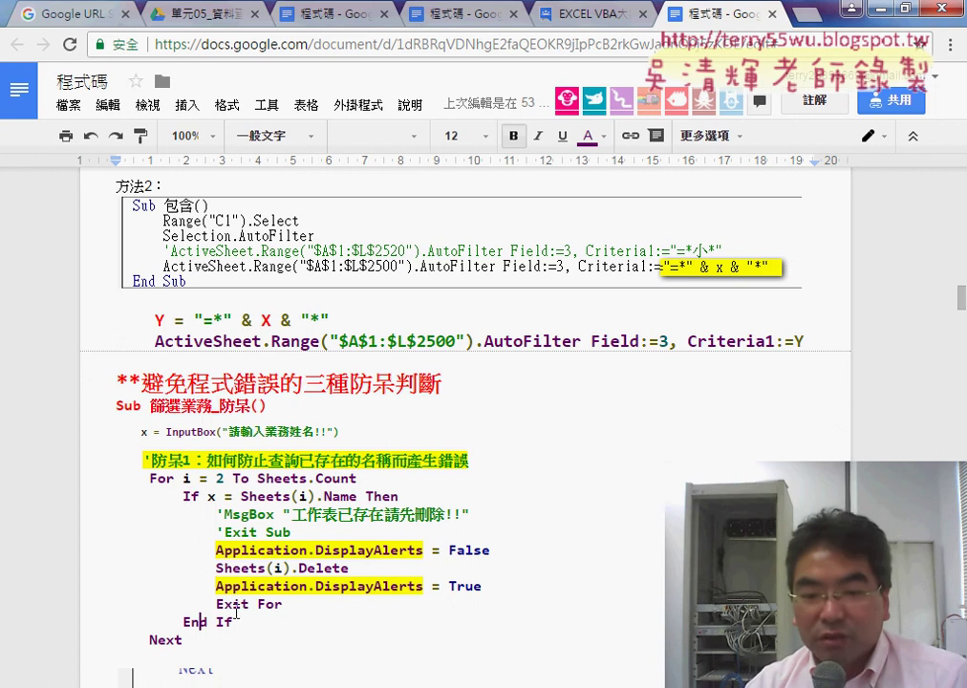
pyautogui.moveTo(362, 570); pyautogui.dragTo(219, 568)
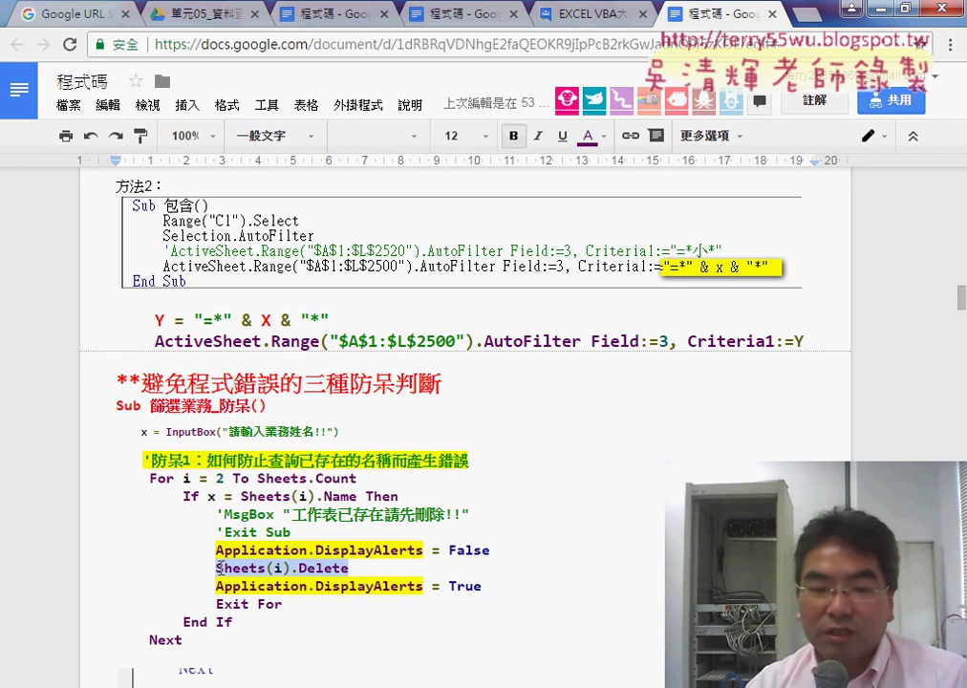
pyautogui.moveTo(483, 586); pyautogui.dragTo(200, 586)
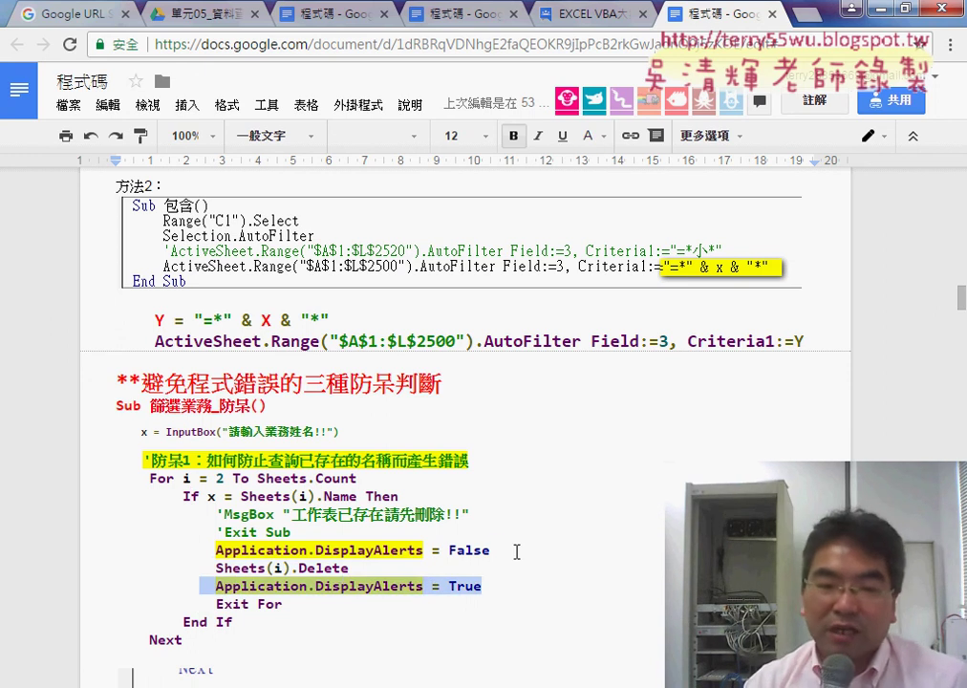
pyautogui.moveTo(516, 553); pyautogui.dragTo(124, 549)
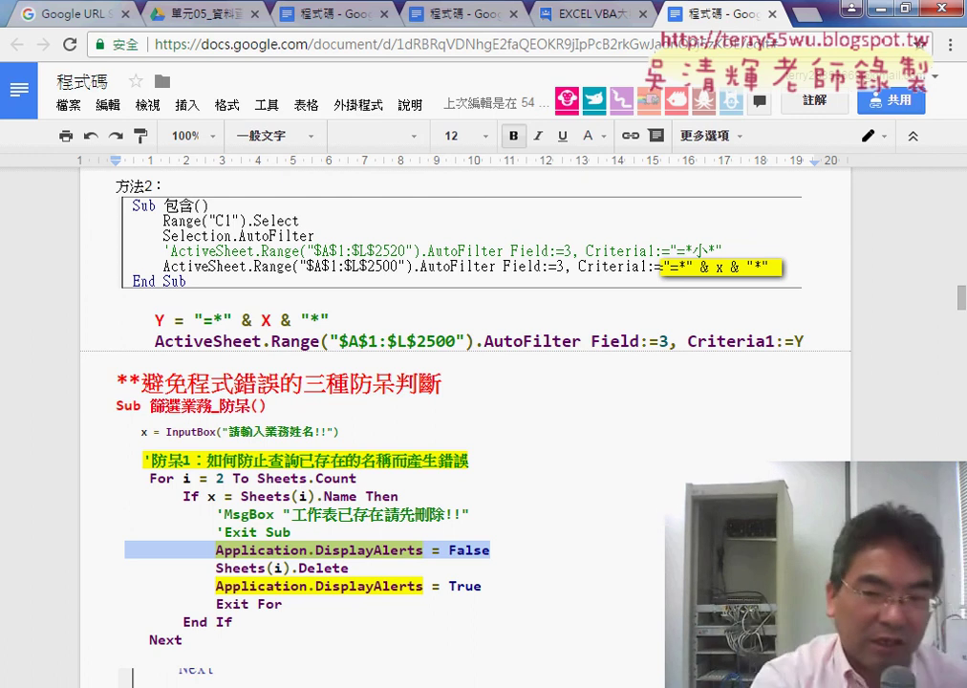